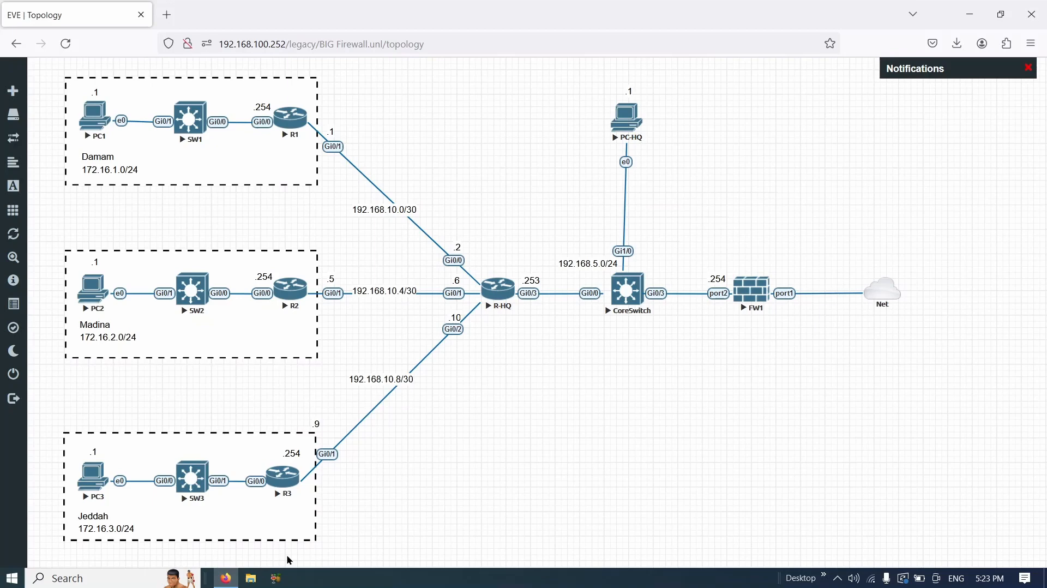
- Open R-HQ's console, enter enable mode and list its three OSPF neighbours
{"action": "left_click_drag", "start_coordinate": [287, 556], "coordinate": [289, 118]}
{"action": "left_click", "coordinate": [501, 296]}
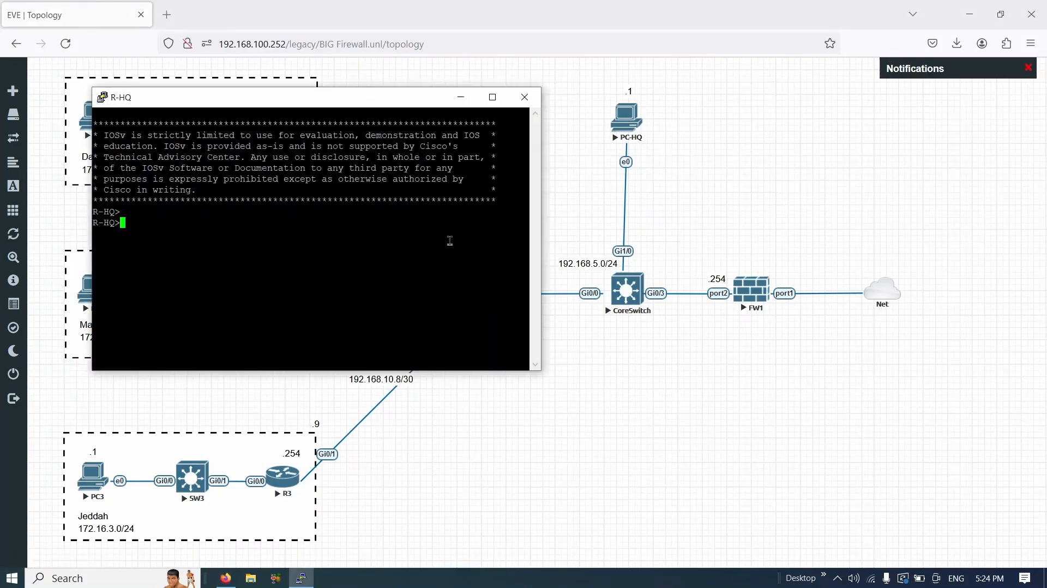
{"action": "type", "text": "en"}
{"action": "key", "text": "Return"}
{"action": "key", "text": "Return"}
{"action": "key", "text": "Return"}
{"action": "key", "text": "Return"}
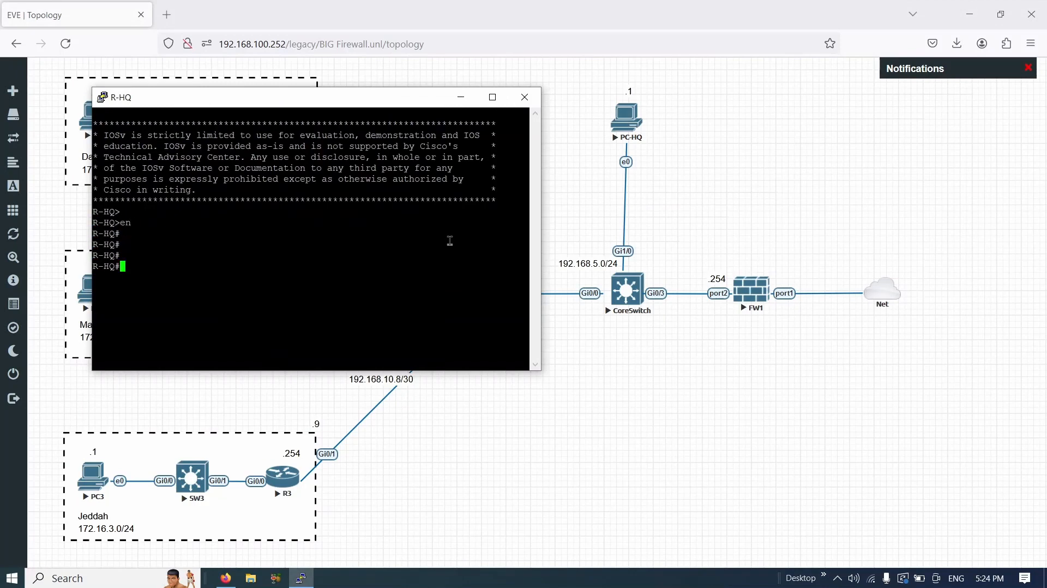
{"action": "type", "text": "sh ip ospf ne"}
{"action": "key", "text": "Return"}
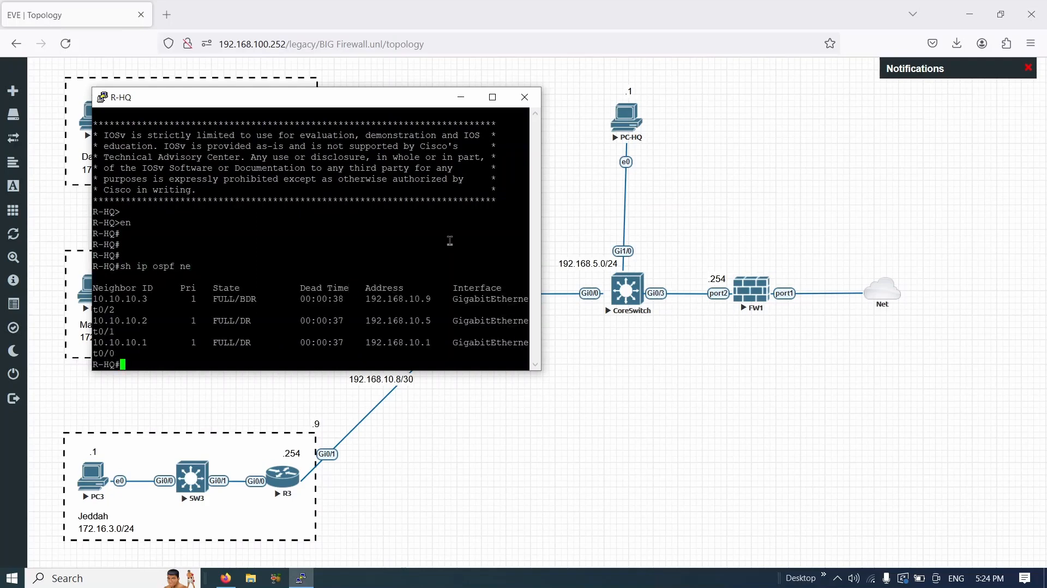
{"action": "key", "text": "Return"}
{"action": "key", "text": "Return"}
{"action": "key", "text": "Return"}
{"action": "key", "text": "Return"}
{"action": "key", "text": "Return"}
{"action": "key", "text": "Return"}
{"action": "key", "text": "Return"}
{"action": "key", "text": "Return"}
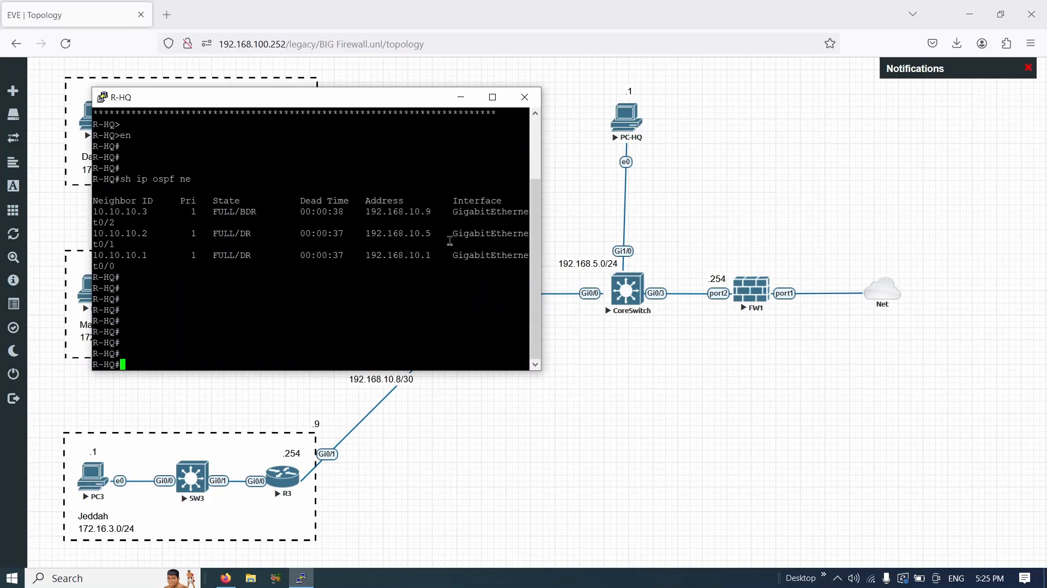
- Show R-HQ's routing table, checking the three OSPF-learned 172.16 routes
{"action": "type", "text": "sh ip route"}
{"action": "key", "text": "Return"}
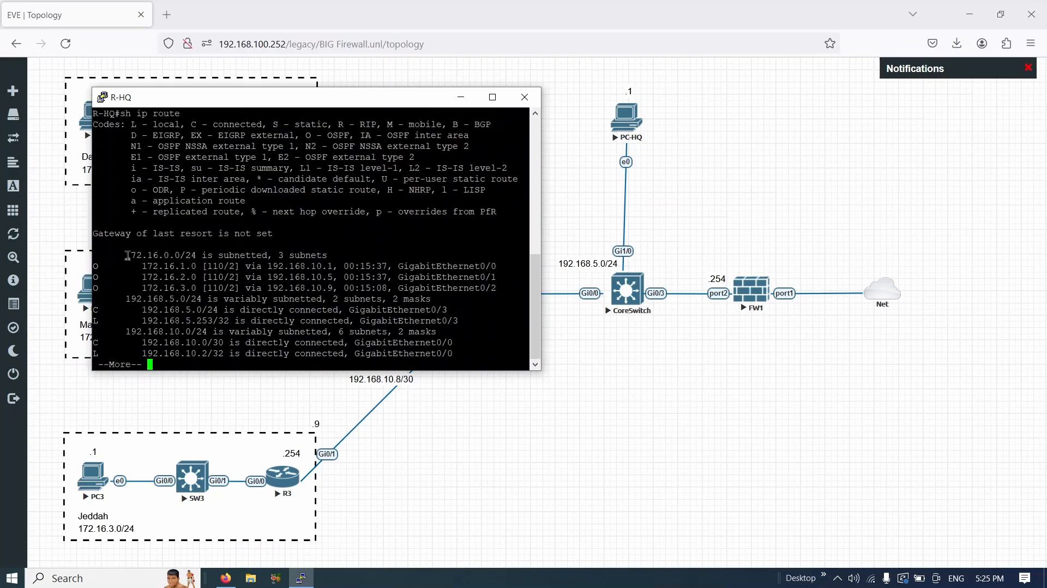
{"action": "left_click_drag", "start_coordinate": [127, 255], "coordinate": [323, 288]}
{"action": "left_click", "coordinate": [272, 350]}
{"action": "key", "text": "q"}
{"action": "key", "text": "Return"}
{"action": "key", "text": "Return"}
{"action": "key", "text": "Return"}
- Ping 172.16.1.1 from R-HQ, then move the console aside
{"action": "type", "text": "p"}
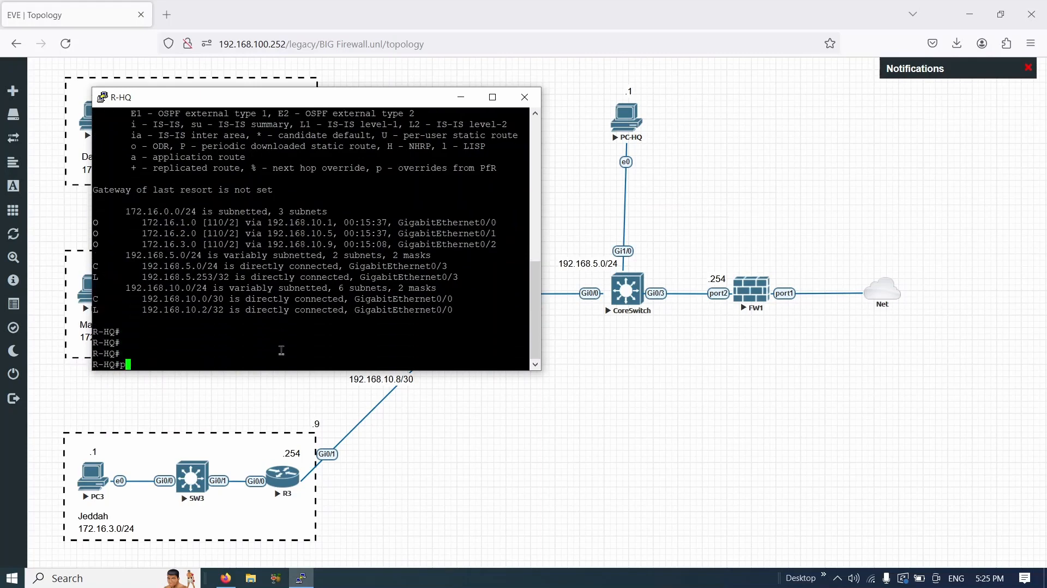
{"action": "type", "text": "ing 172.16.1.1"}
{"action": "key", "text": "Return"}
{"action": "left_click_drag", "start_coordinate": [186, 88], "coordinate": [402, 96]}
{"action": "left_click_drag", "start_coordinate": [337, 114], "coordinate": [793, 144]}
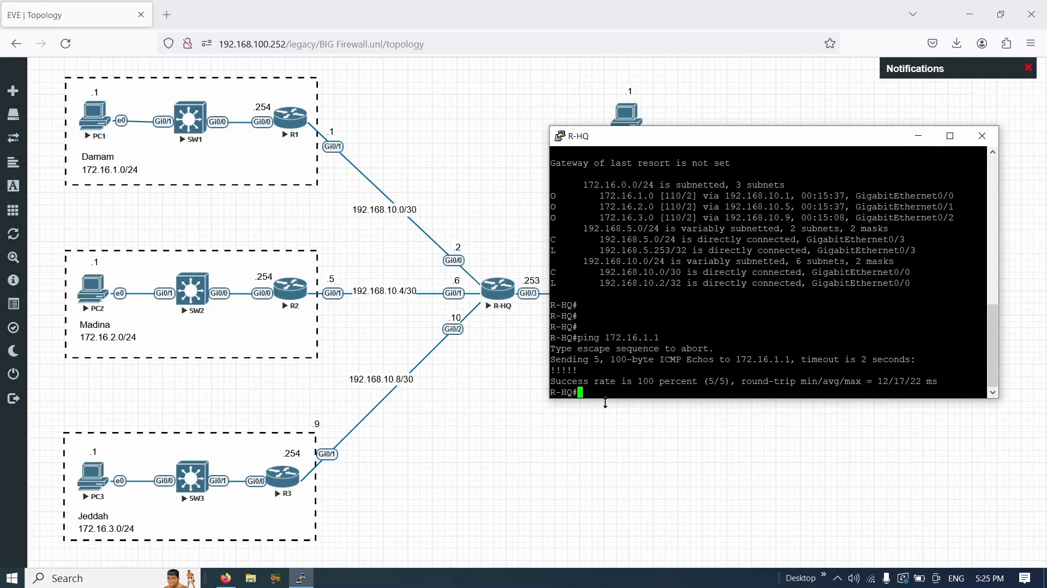
{"action": "left_click", "coordinate": [496, 364]}
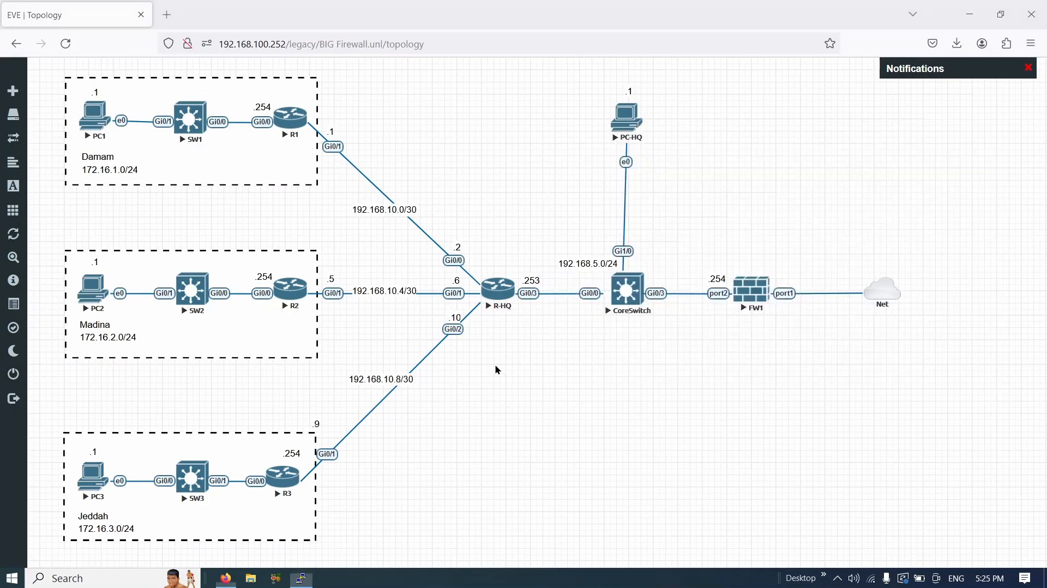
- Open the PC1 and PC3 consoles and arrange them side by side
{"action": "left_click", "coordinate": [95, 123]}
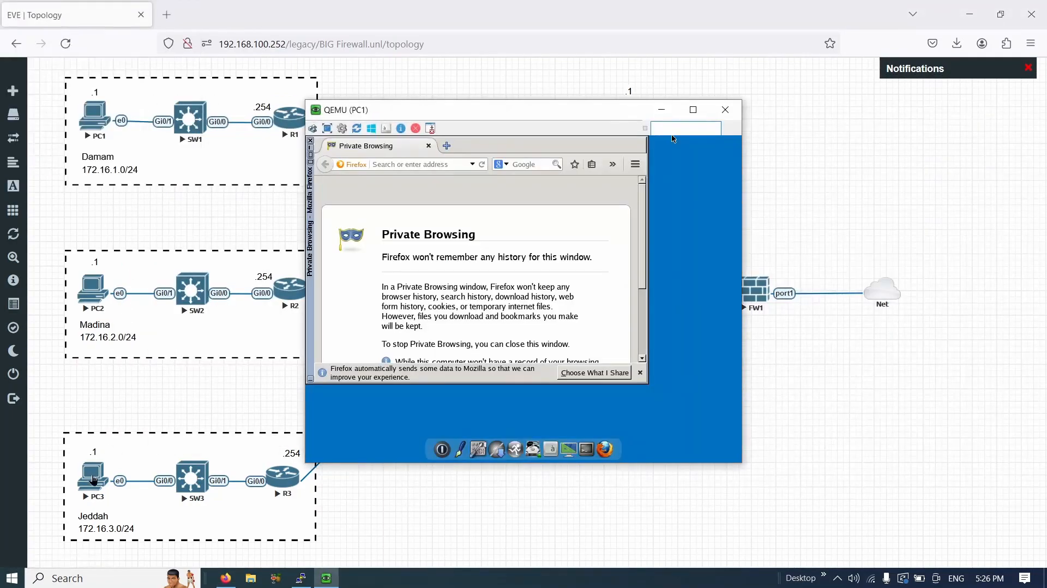
{"action": "left_click", "coordinate": [93, 482]}
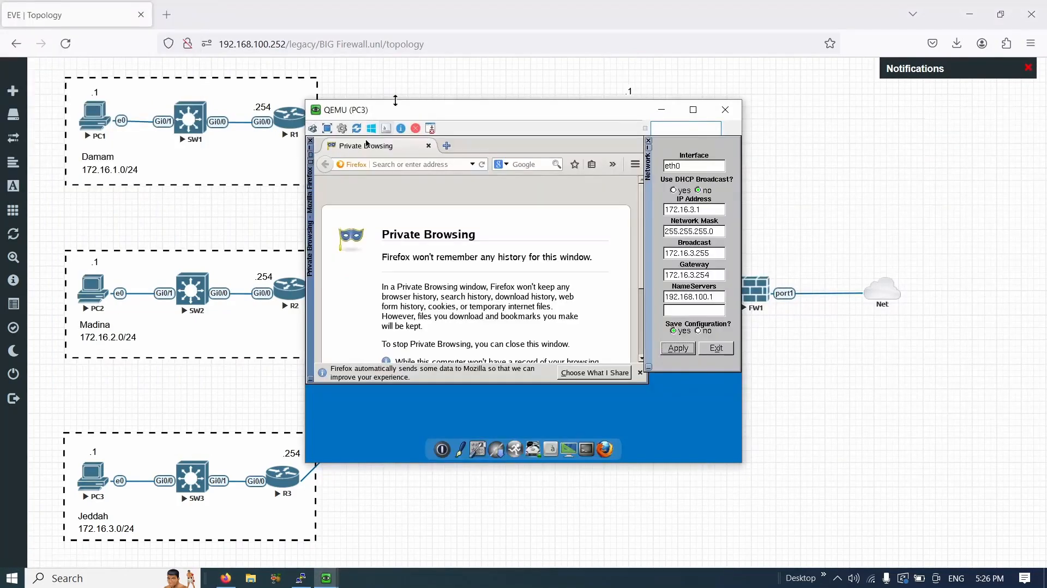
{"action": "left_click_drag", "start_coordinate": [395, 101], "coordinate": [218, 98]}
{"action": "key", "text": "alt+Tab"}
{"action": "key", "text": "alt+Tab"}
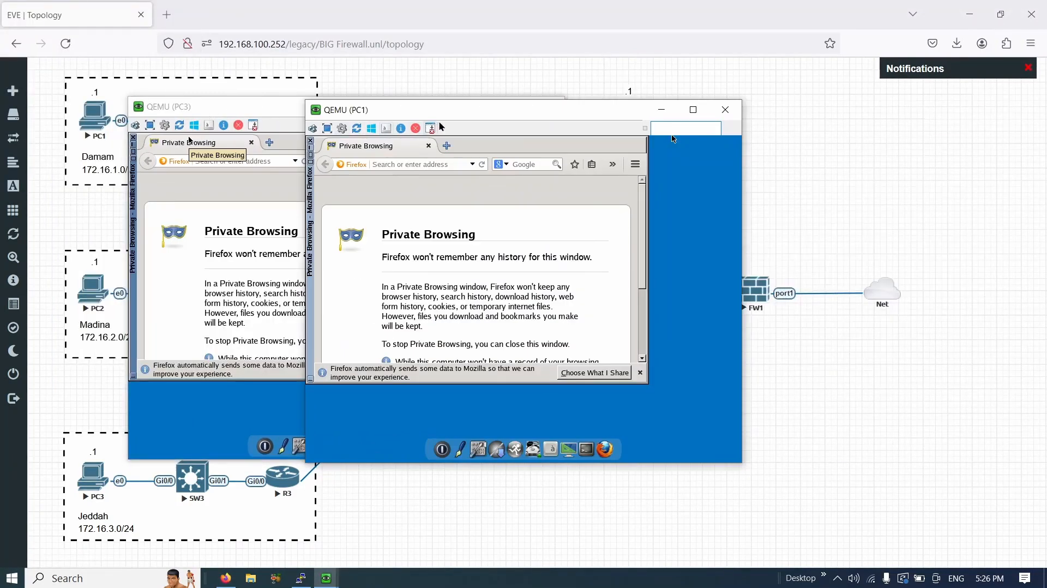
{"action": "left_click_drag", "start_coordinate": [674, 139], "coordinate": [927, 127]}
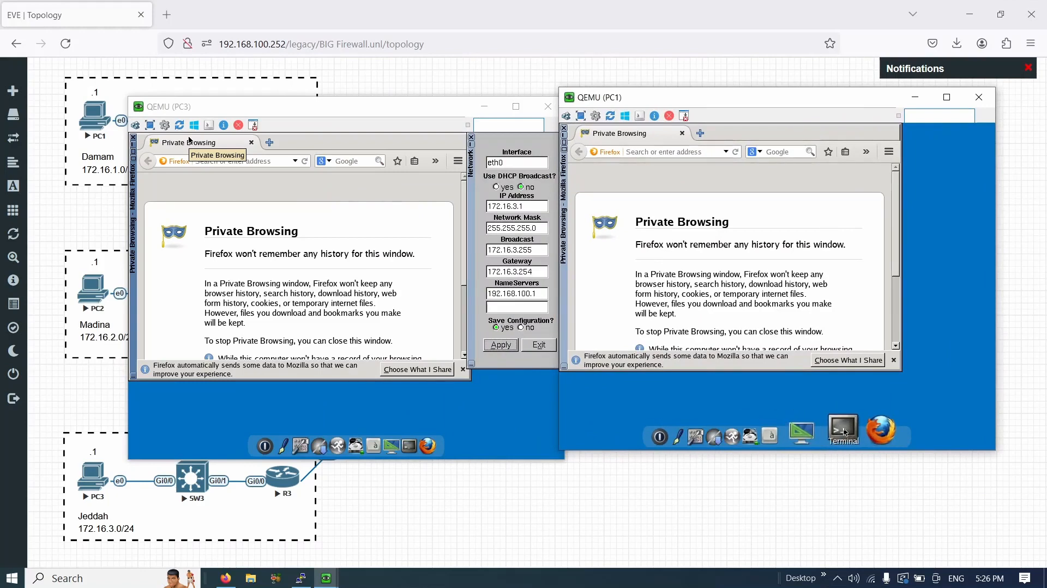
- Run ifconfig on PC1 and PC3, noting PC1's address 172.16.1.1
{"action": "left_click", "coordinate": [864, 432]}
{"action": "type", "text": "ifcon"}
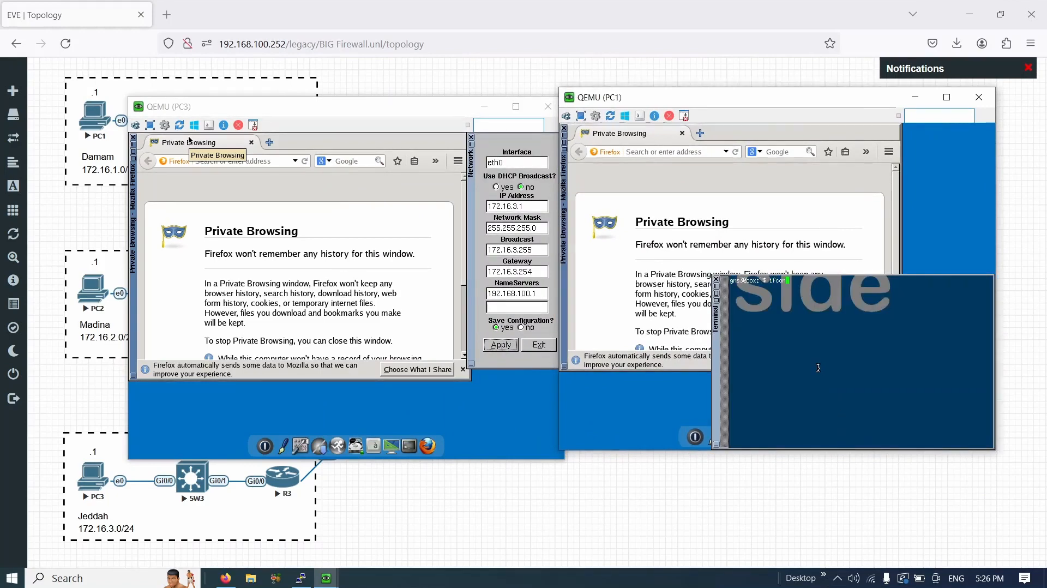
{"action": "type", "text": "fig"}
{"action": "key", "text": "Return"}
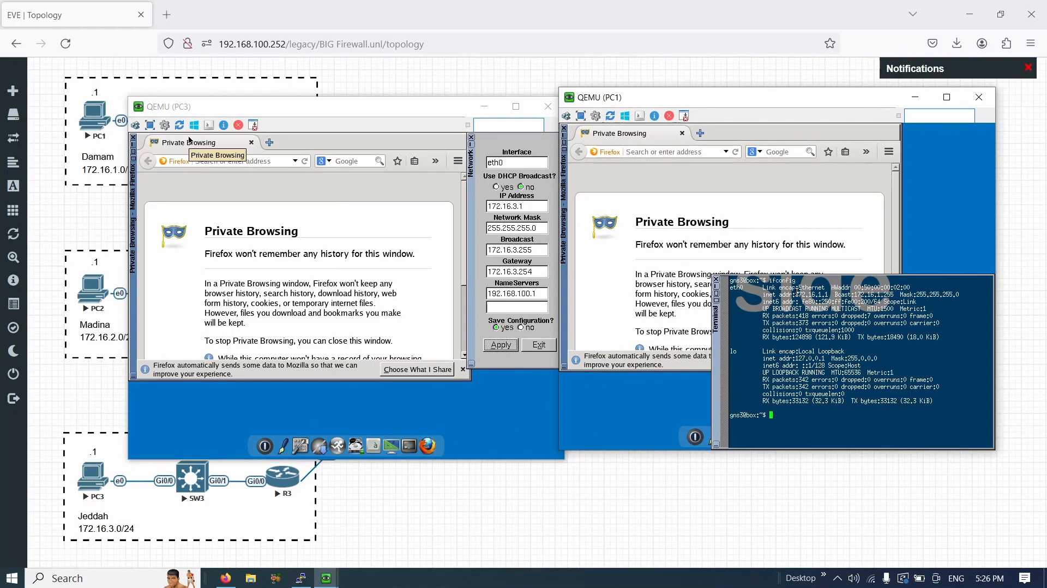
{"action": "double_click", "coordinate": [813, 295]}
{"action": "left_click", "coordinate": [409, 446]}
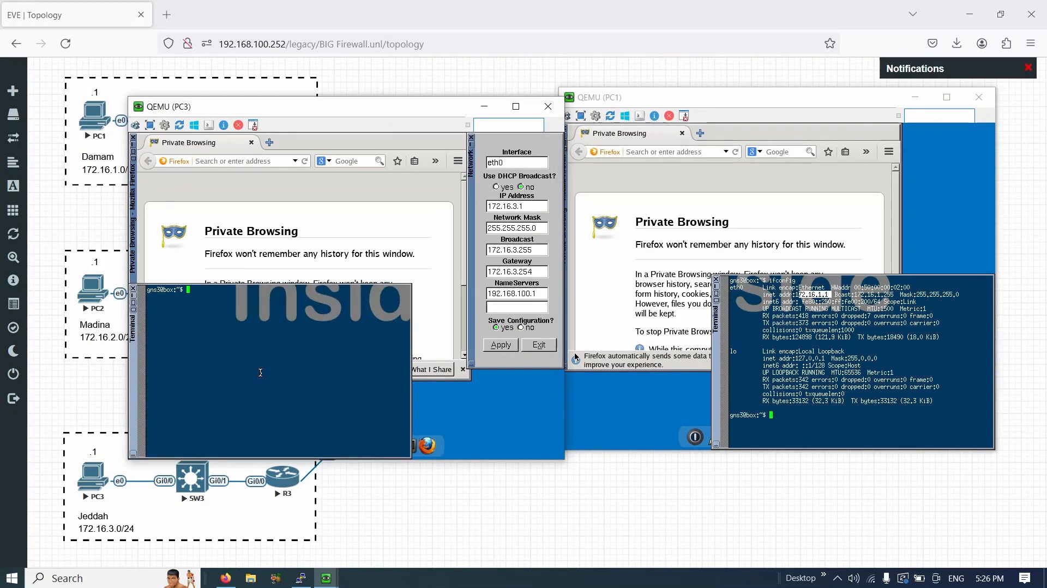
{"action": "type", "text": "ifconfig"}
{"action": "key", "text": "Return"}
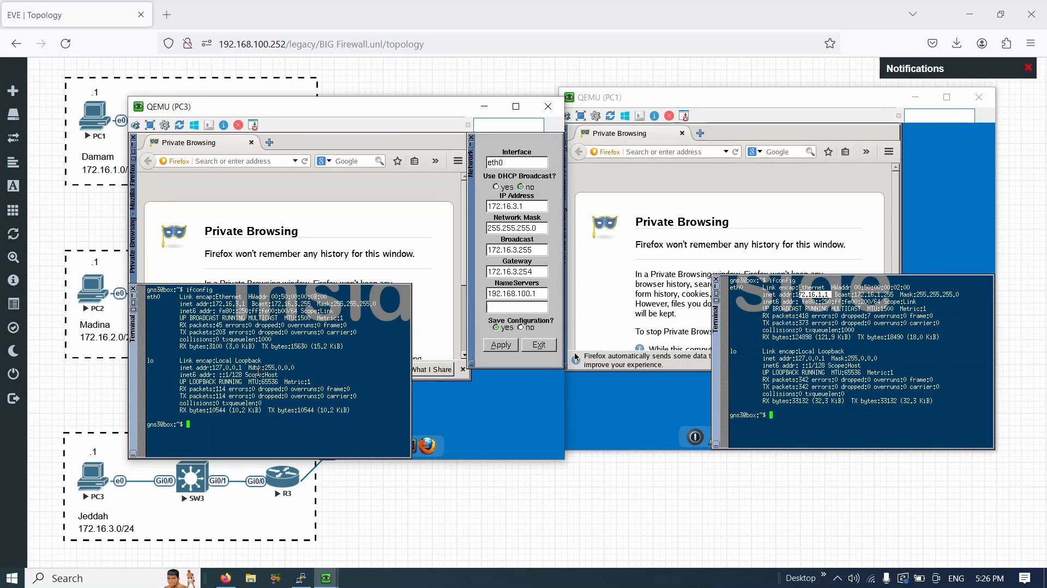
- Ping PC1 at 172.16.1.1 from PC3, then stop the ping after the replies
{"action": "left_click_drag", "start_coordinate": [231, 305], "coordinate": [240, 299]}
{"action": "left_click", "coordinate": [241, 300]}
{"action": "double_click", "coordinate": [248, 424]}
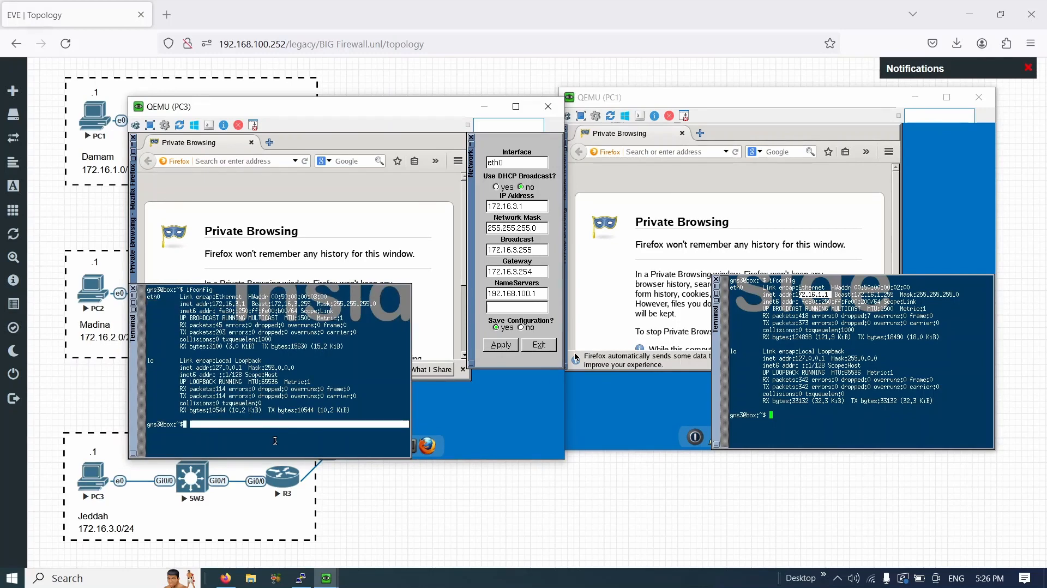
{"action": "type", "text": "\\"}
{"action": "key", "text": "BackSpace"}
{"action": "key", "text": "Return"}
{"action": "key", "text": "Return"}
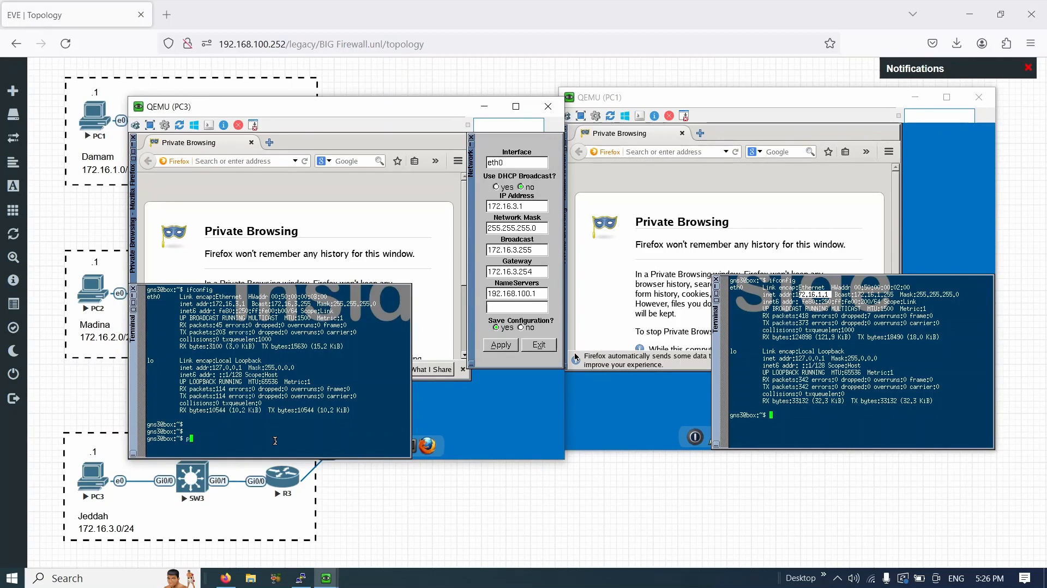
{"action": "type", "text": "ping 172.16.1.1"}
{"action": "key", "text": "Return"}
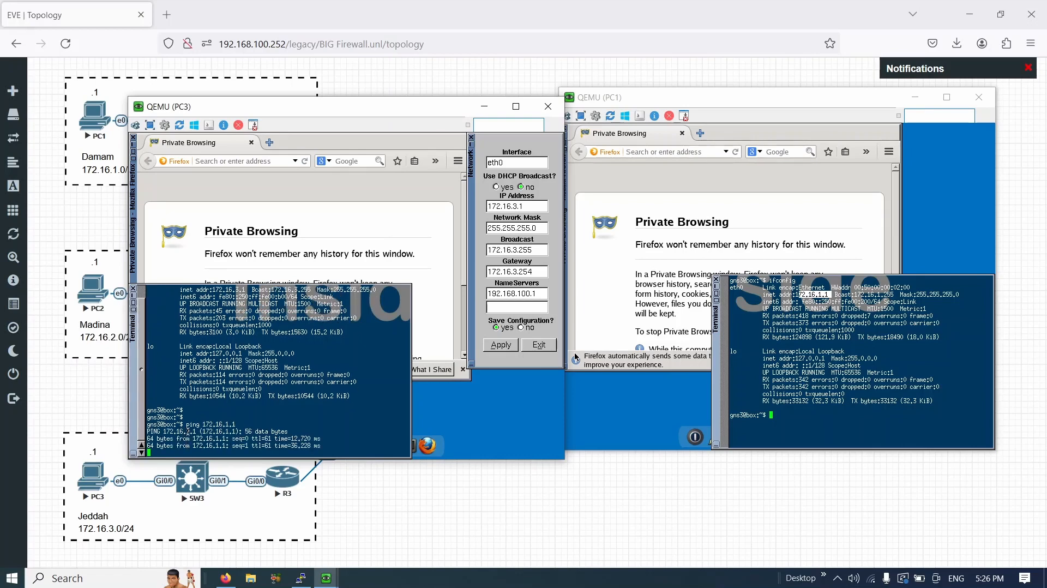
{"action": "left_click_drag", "start_coordinate": [178, 424], "coordinate": [252, 446]}
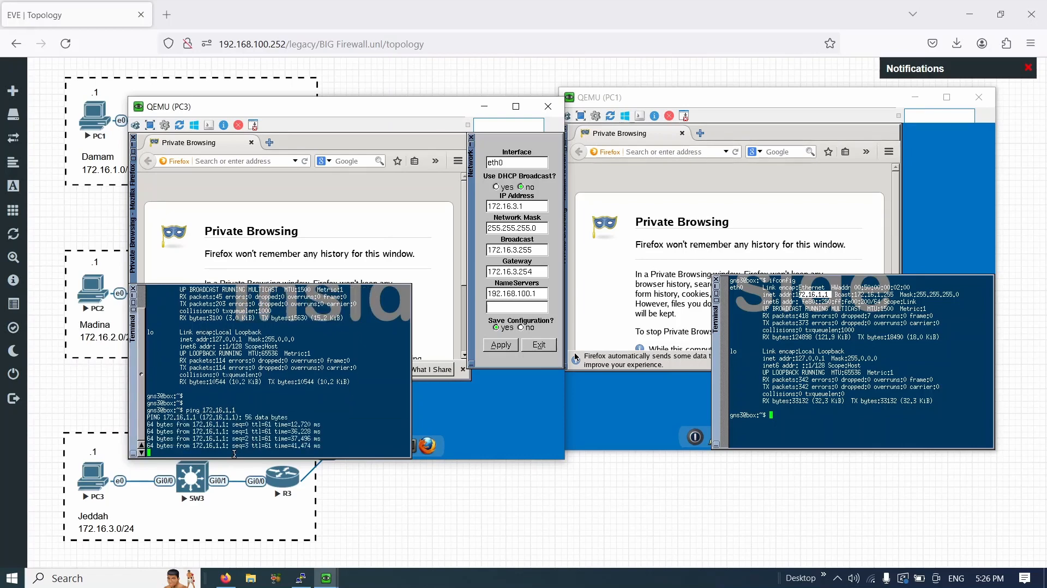
{"action": "key", "text": "ctrl+c"}
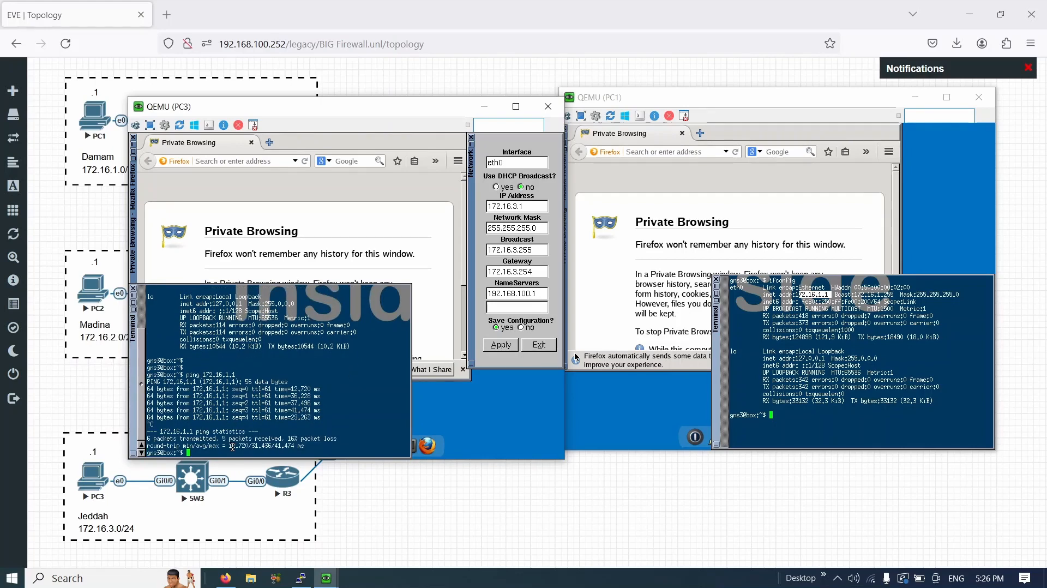
{"action": "key", "text": "Return"}
{"action": "key", "text": "Return"}
{"action": "key", "text": "Return"}
- Start a ping to 8.8.8.8 from PC3
{"action": "type", "text": "ping "}
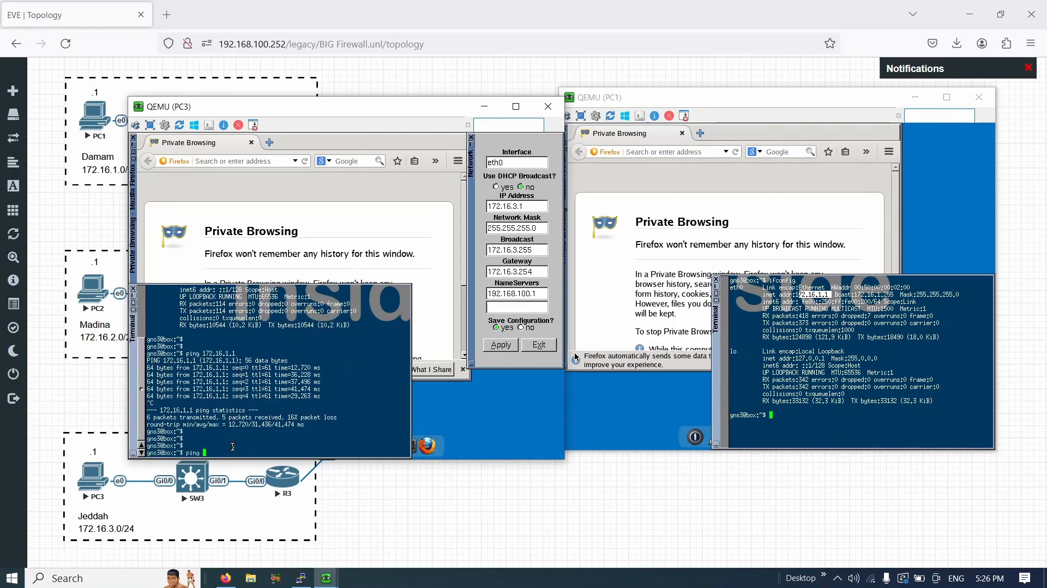
{"action": "type", "text": "8.8.8.8"}
{"action": "key", "text": "Return"}
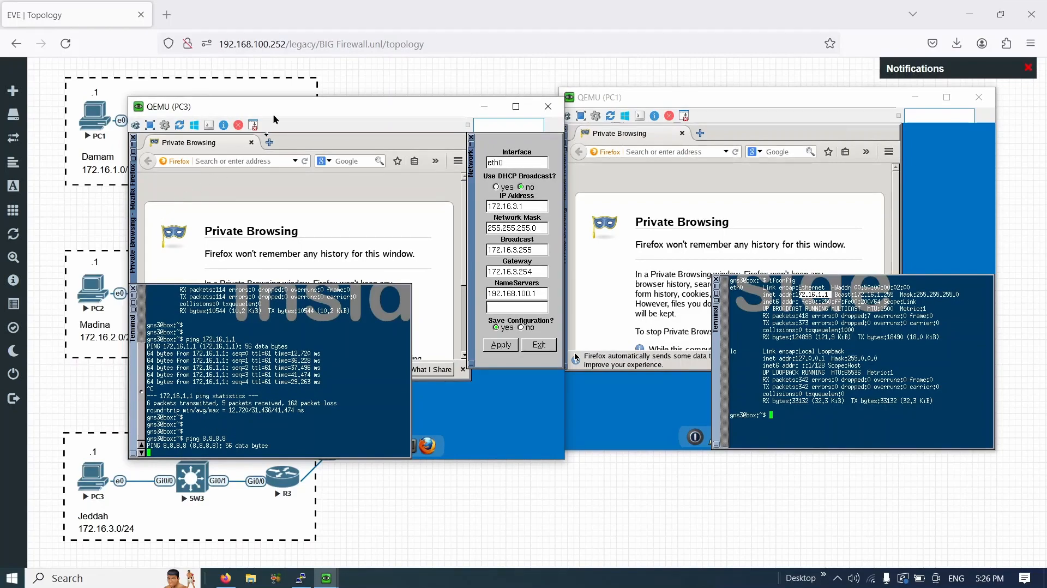
{"action": "left_click_drag", "start_coordinate": [276, 117], "coordinate": [715, 102]}
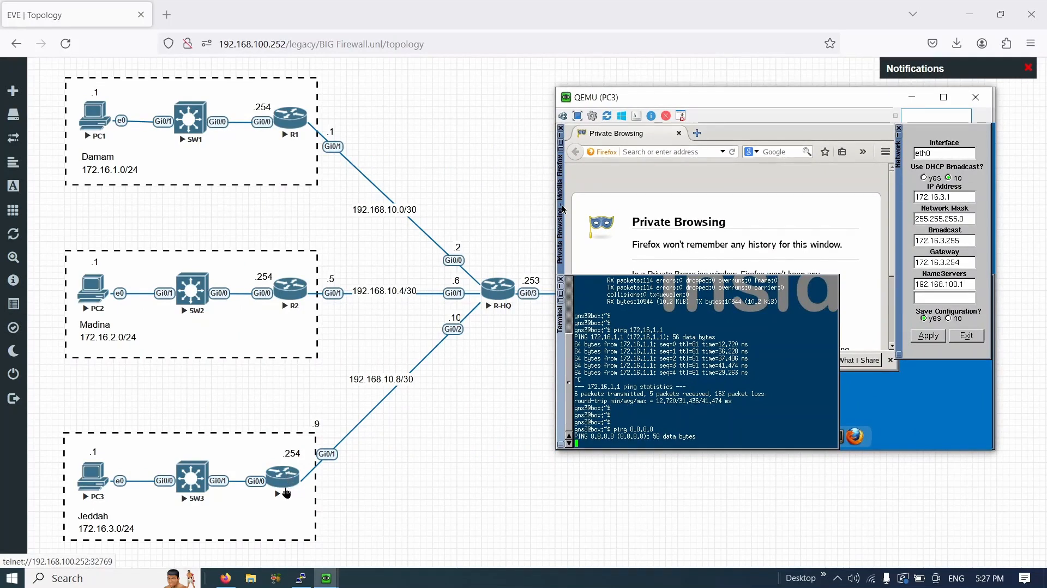
- Open R3's console, enter enable mode and display its full routing table
{"action": "left_click", "coordinate": [289, 493]}
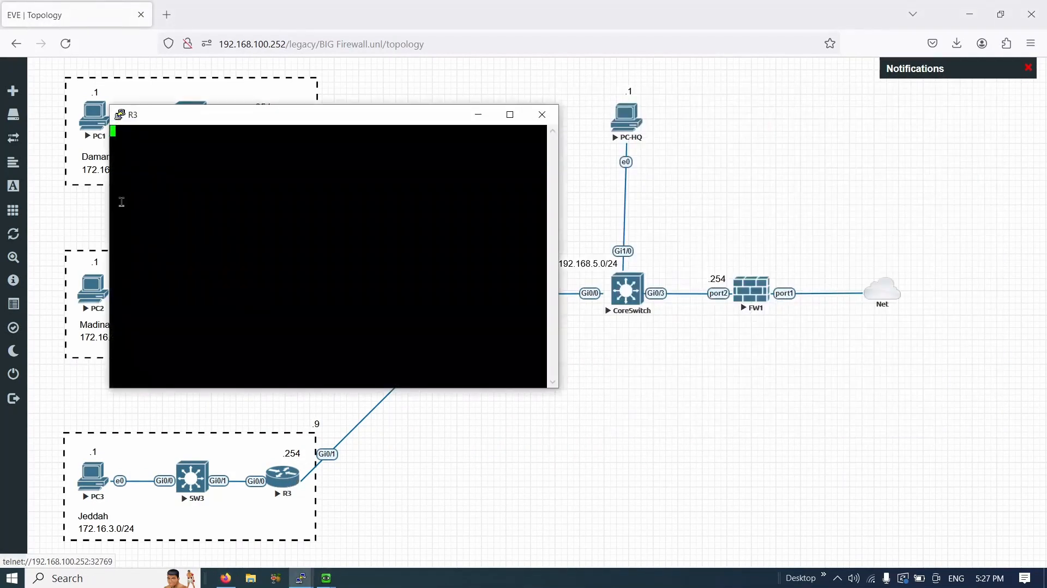
{"action": "left_click_drag", "start_coordinate": [209, 127], "coordinate": [642, 188]}
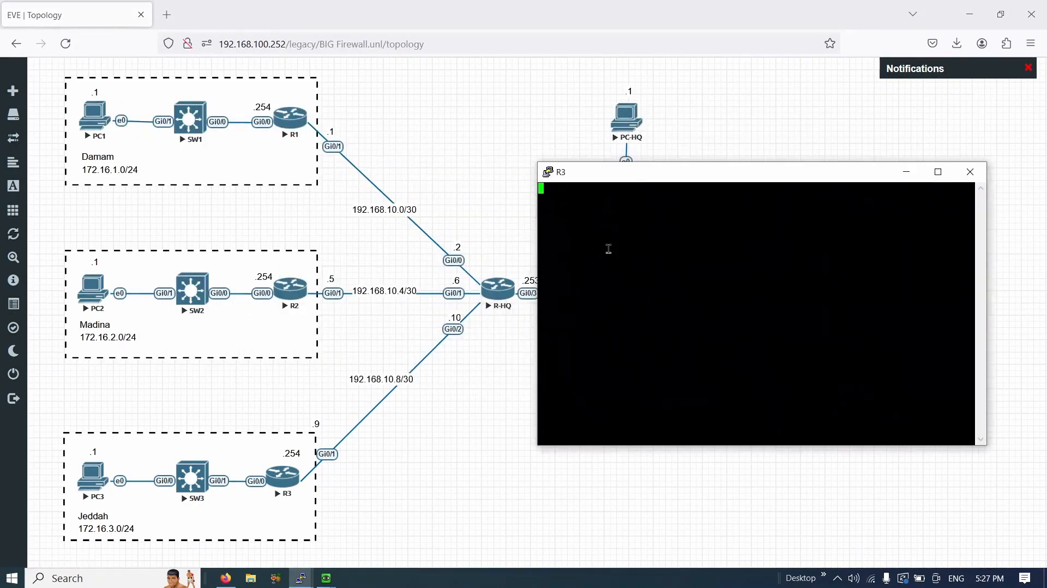
{"action": "key", "text": "Return"}
{"action": "key", "text": "Return"}
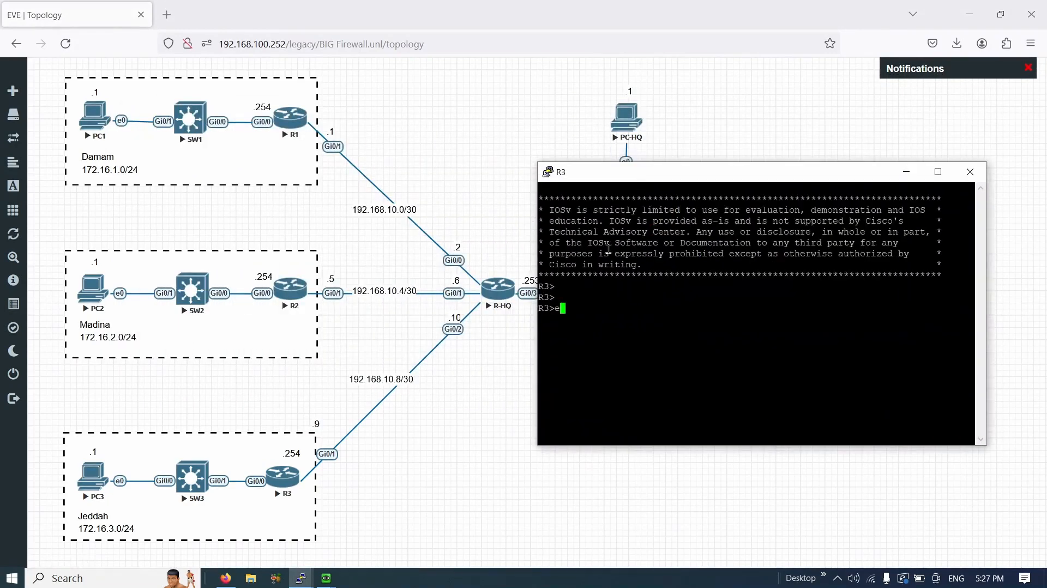
{"action": "type", "text": "en"}
{"action": "key", "text": "Return"}
{"action": "key", "text": "Return"}
{"action": "key", "text": "Return"}
{"action": "type", "text": "sh ip route"}
{"action": "key", "text": "Return"}
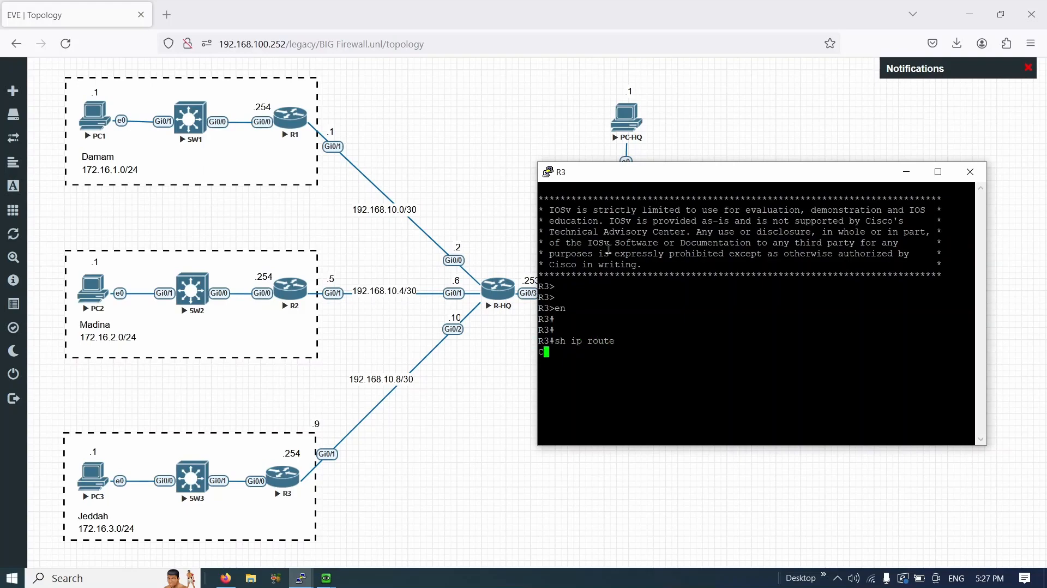
{"action": "key", "text": "Return"}
{"action": "key", "text": "Return"}
{"action": "key", "text": "Return"}
{"action": "key", "text": "Return"}
{"action": "key", "text": "Return"}
{"action": "key", "text": "Return"}
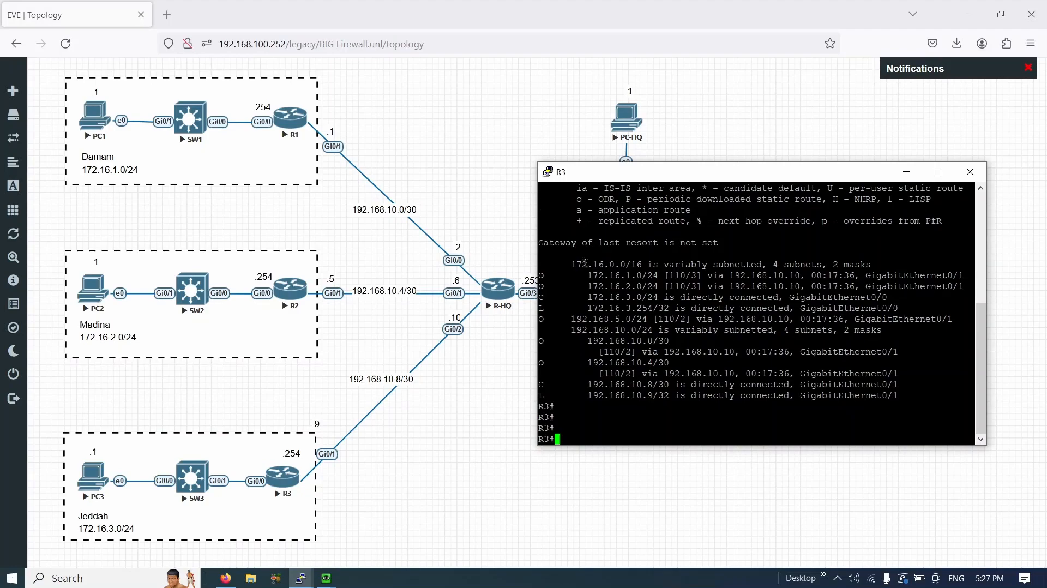
{"action": "left_click_drag", "start_coordinate": [584, 264], "coordinate": [679, 384]}
- Check PC3's ongoing ping to 8.8.8.8, then return to the full topology
{"action": "key", "text": "alt+Tab"}
{"action": "key", "text": "alt+Tab"}
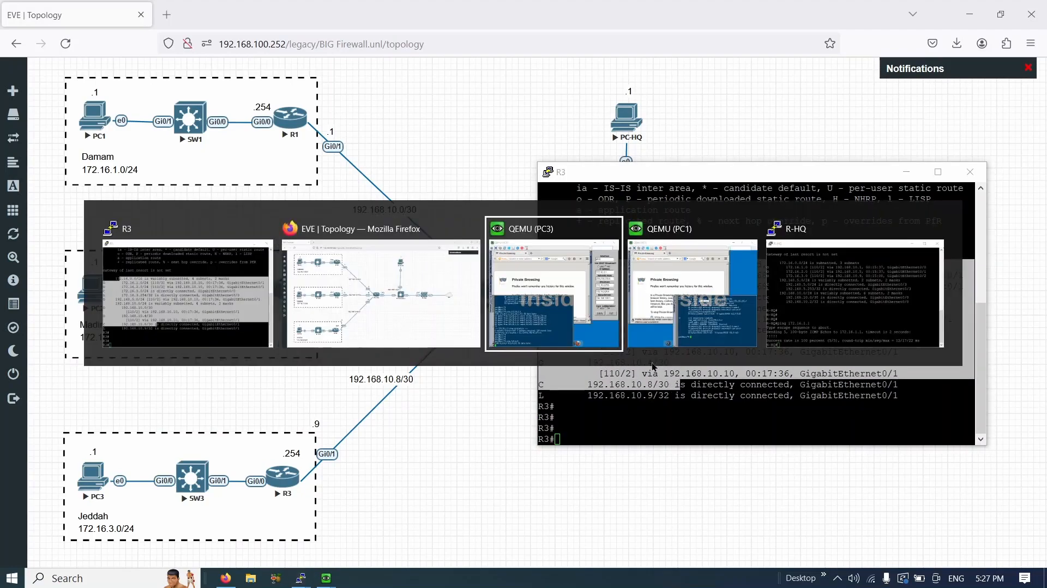
{"action": "left_click_drag", "start_coordinate": [634, 97], "coordinate": [135, 93]}
{"action": "left_click", "coordinate": [596, 405]}
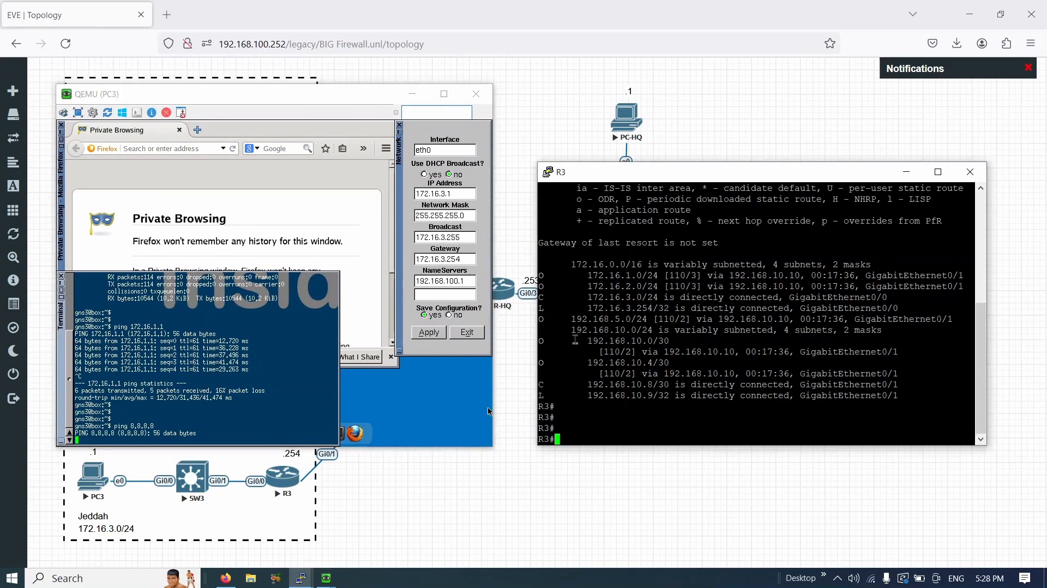
{"action": "left_click", "coordinate": [563, 468]}
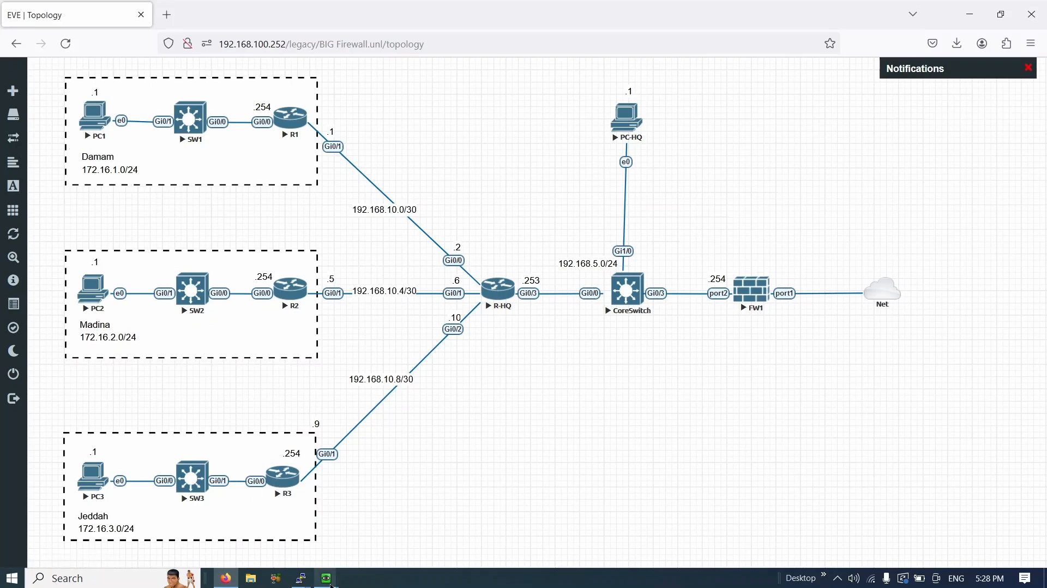
{"action": "mouse_move", "coordinate": [326, 580]}
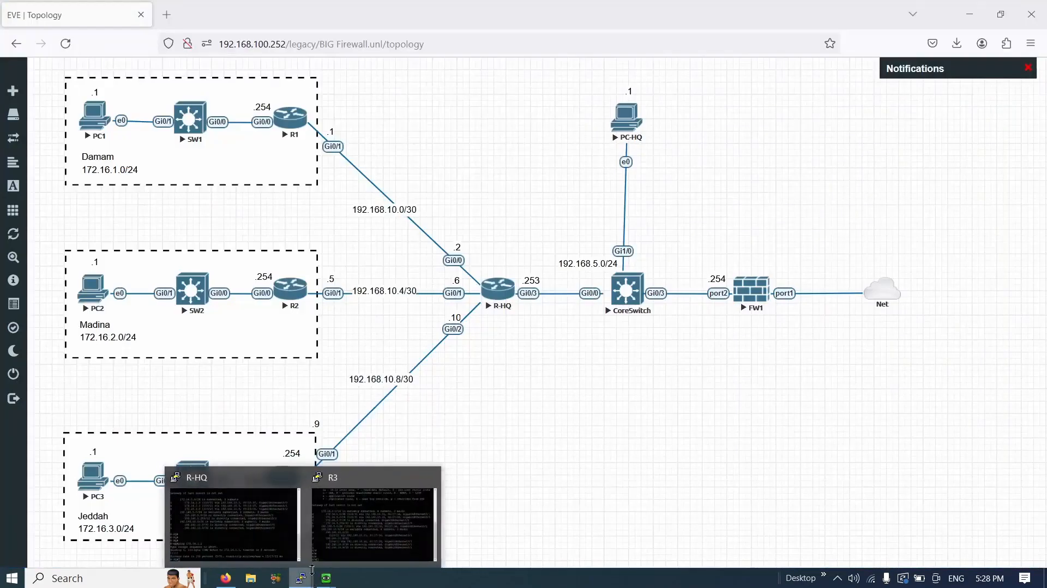
- On R-HQ, enter global configuration and the OSPF process 1 context
{"action": "mouse_move", "coordinate": [338, 525]}
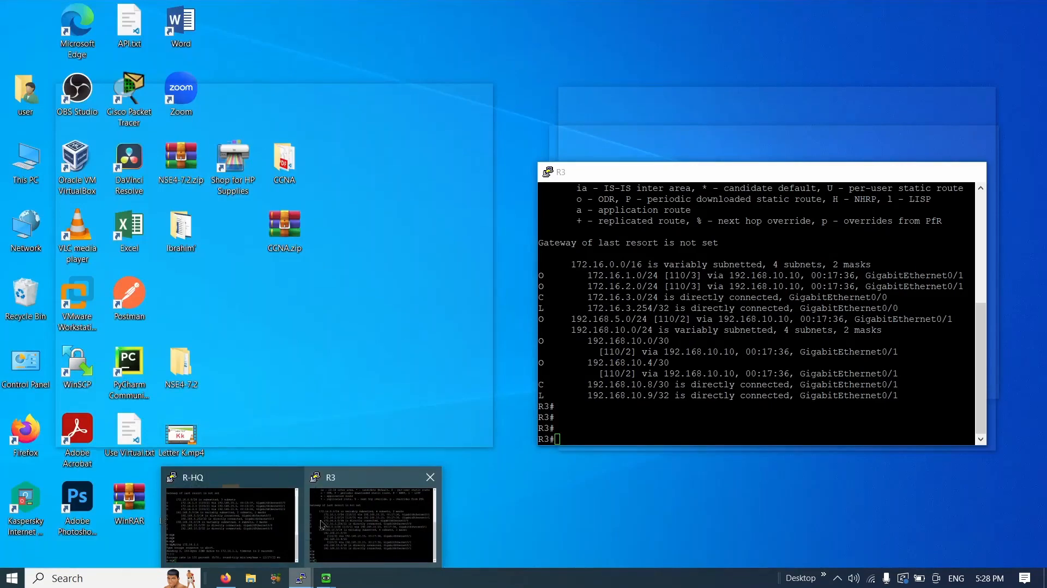
{"action": "left_click", "coordinate": [283, 531]}
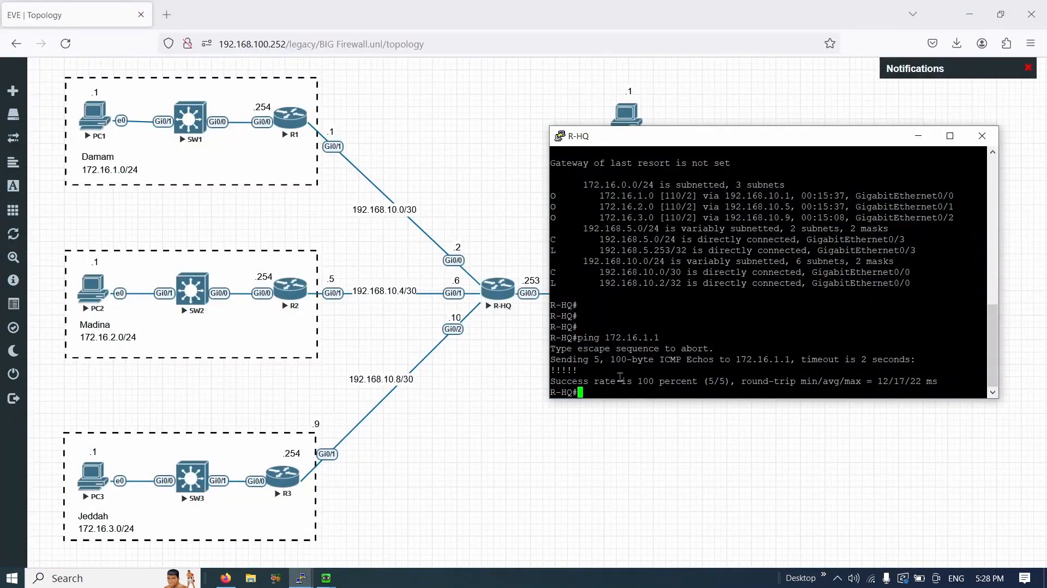
{"action": "key", "text": "Return"}
{"action": "key", "text": "Return"}
{"action": "key", "text": "Return"}
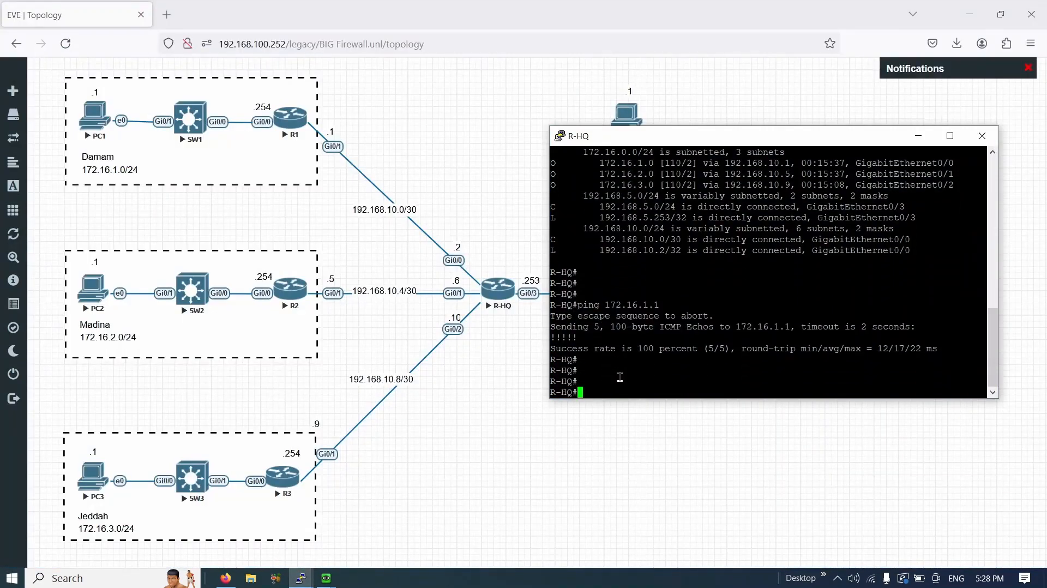
{"action": "type", "text": "conf t"}
{"action": "key", "text": "Return"}
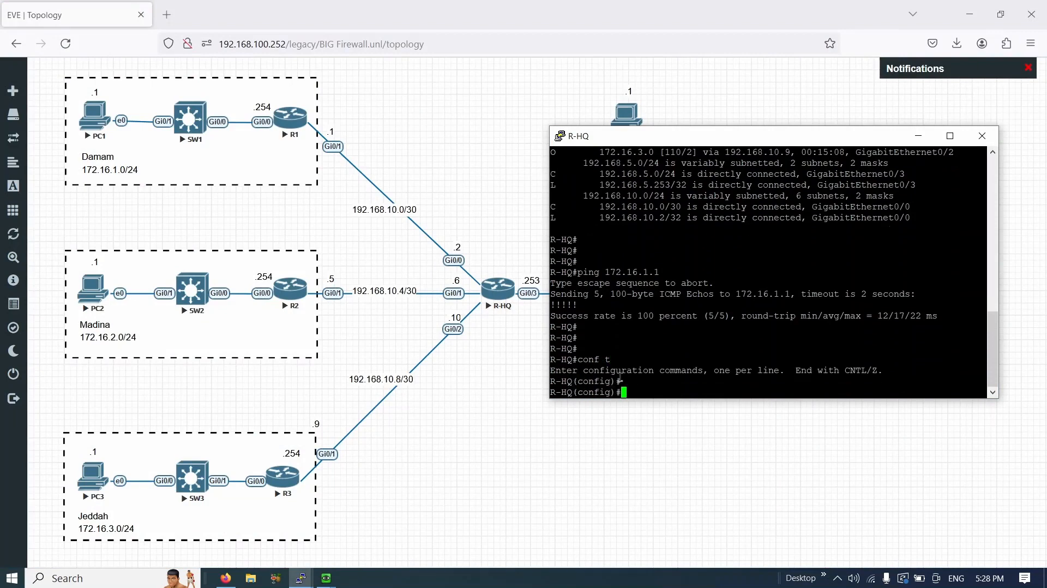
{"action": "key", "text": "Return"}
{"action": "type", "text": "router "}
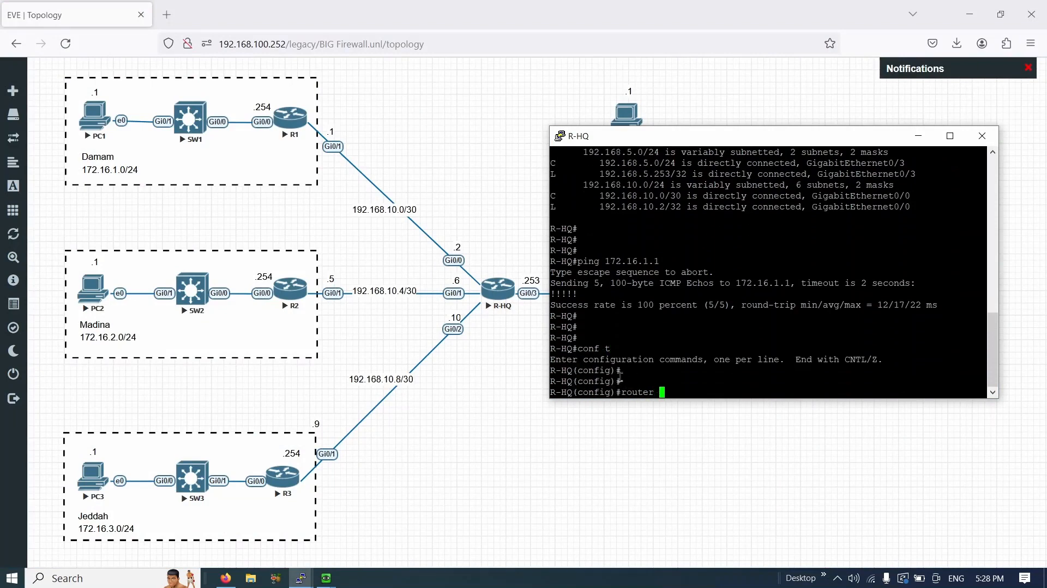
{"action": "type", "text": "opsf 1"}
{"action": "key", "text": "Return"}
{"action": "key", "text": "Return"}
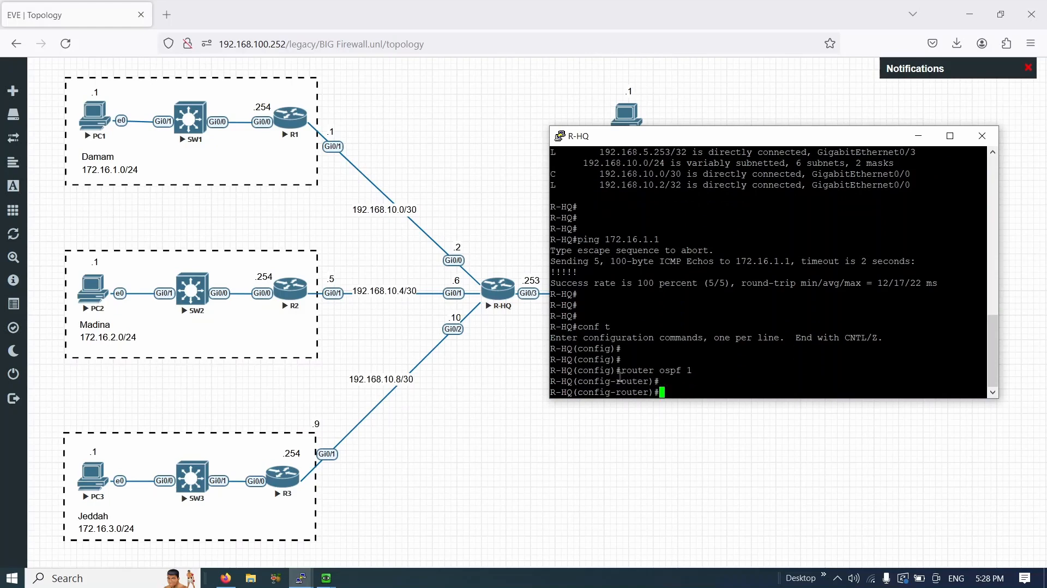
- Add 'default-information originate always' to OSPF and exit with end
{"action": "type", "text": "default-i"}
{"action": "key", "text": "Tab"}
{"action": "type", "text": "ORIGIN"}
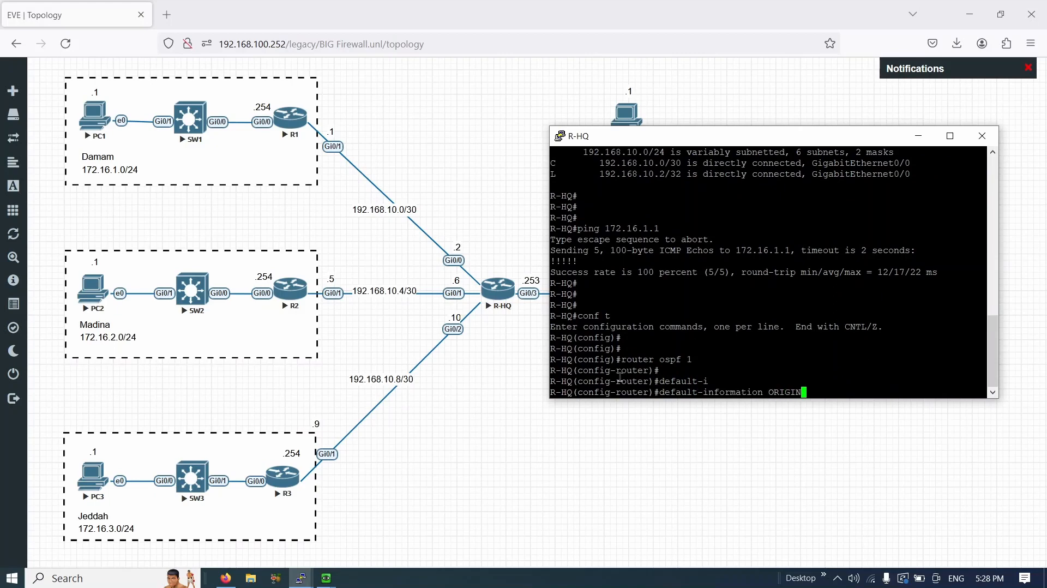
{"action": "key", "text": "BackSpace"}
{"action": "key", "text": "BackSpace"}
{"action": "key", "text": "BackSpace"}
{"action": "key", "text": "BackSpace"}
{"action": "type", "text": "or"}
{"action": "key", "text": "Tab"}
{"action": "type", "text": "alwa"}
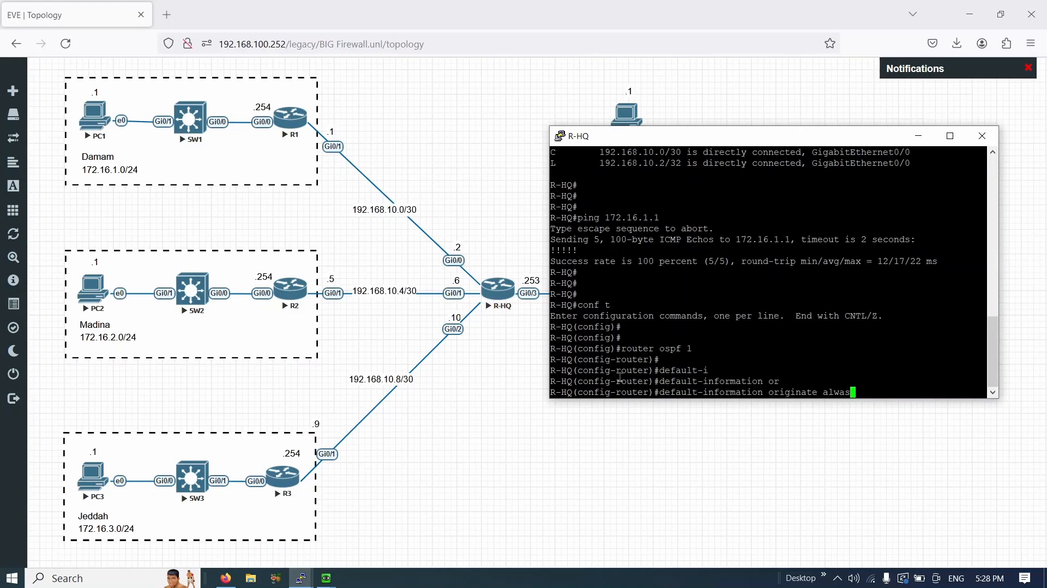
{"action": "key", "text": "Tab"}
{"action": "key", "text": "Return"}
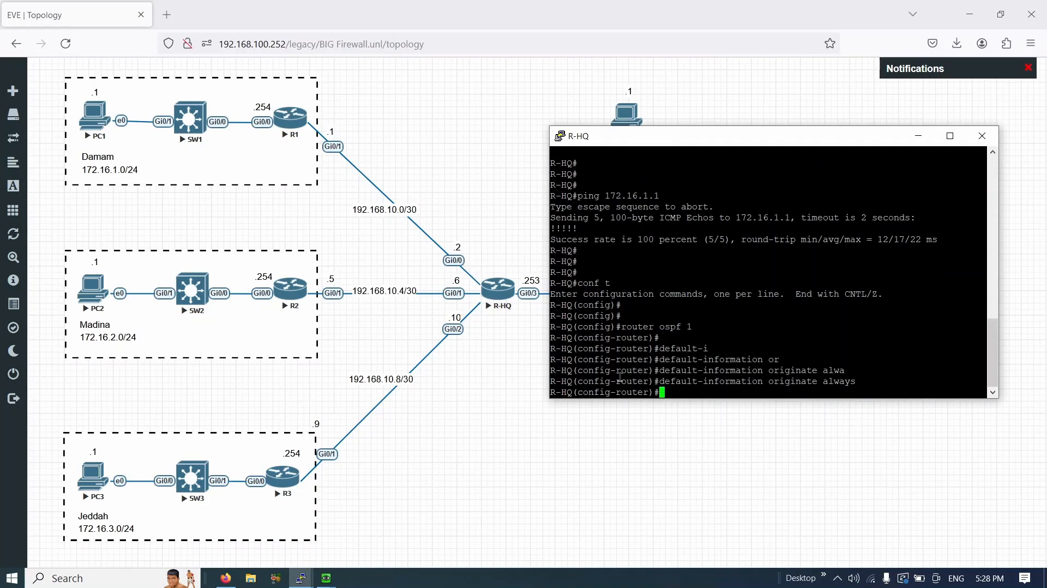
{"action": "type", "text": "end"}
{"action": "key", "text": "Return"}
{"action": "key", "text": "Return"}
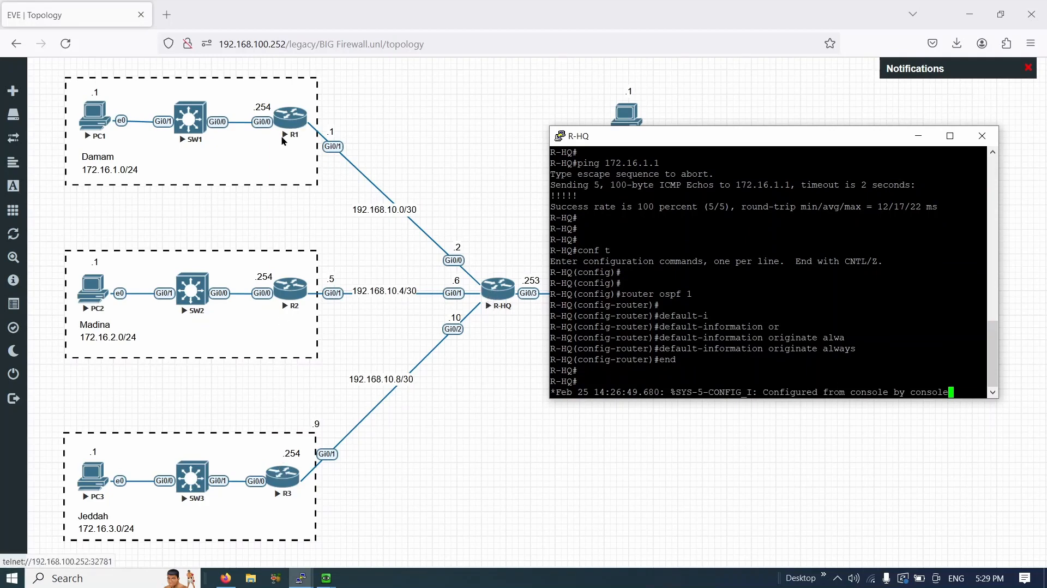
- Show R3's routing table again, confirming an O*E2 default route via 192.168.10.10
{"action": "mouse_move", "coordinate": [300, 578]}
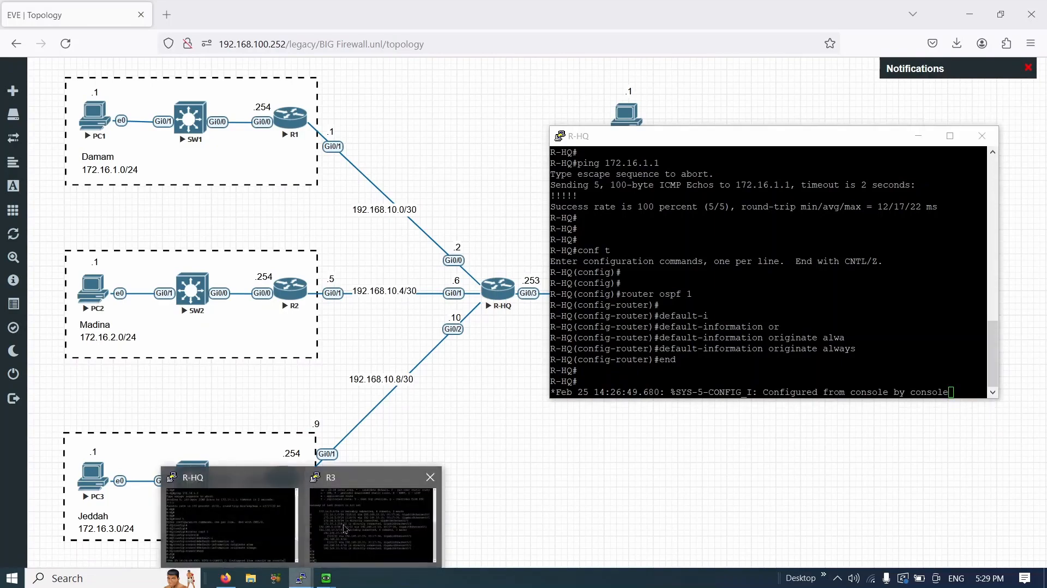
{"action": "left_click", "coordinate": [345, 527]}
{"action": "left_click_drag", "start_coordinate": [597, 179], "coordinate": [152, 142]}
{"action": "left_click_drag", "start_coordinate": [227, 203], "coordinate": [96, 205]}
{"action": "left_click", "coordinate": [206, 381]}
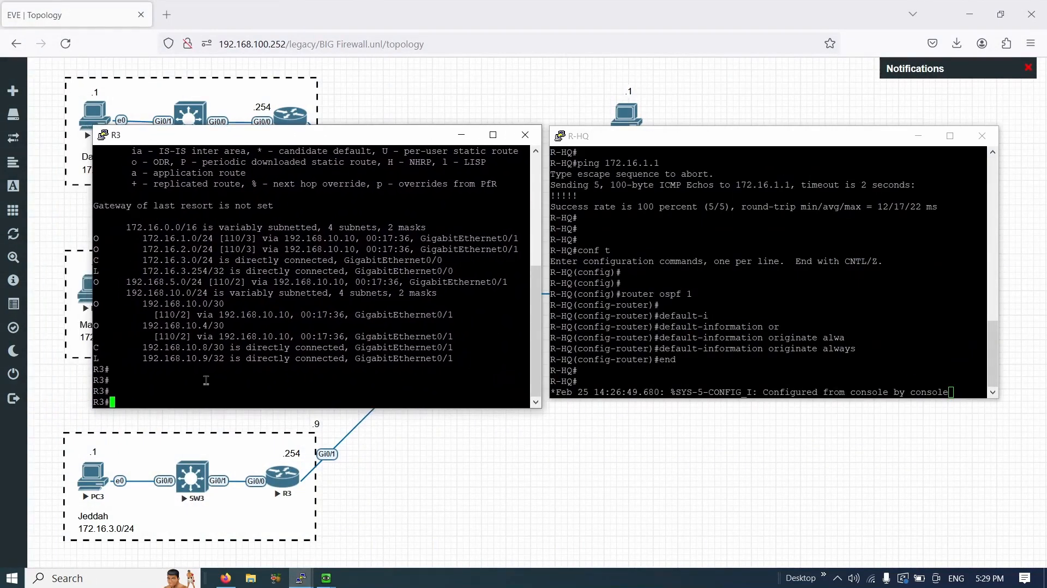
{"action": "type", "text": "sh ip route"}
{"action": "key", "text": "Return"}
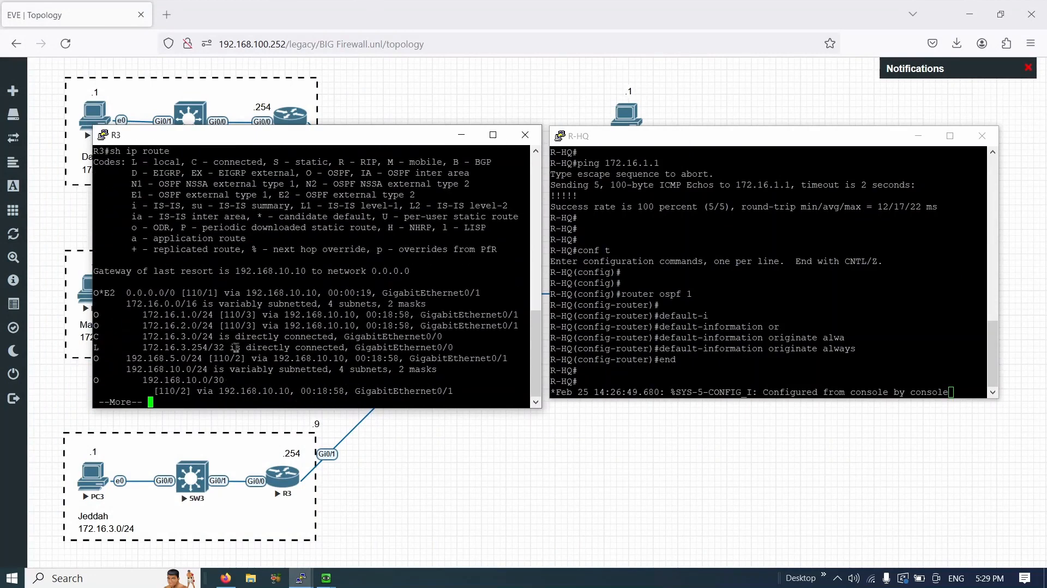
{"action": "left_click_drag", "start_coordinate": [152, 275], "coordinate": [239, 271]}
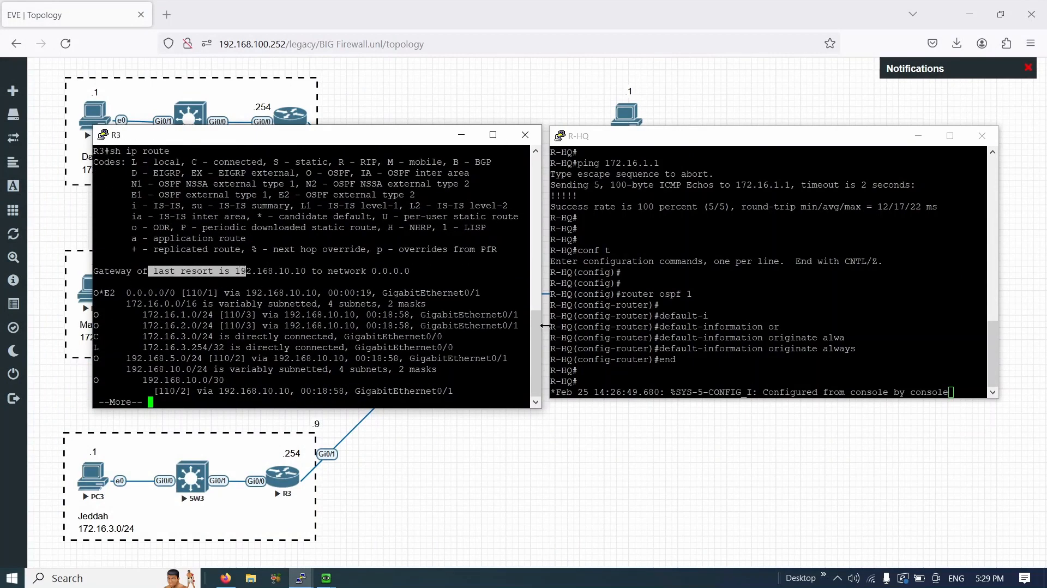
{"action": "left_click_drag", "start_coordinate": [661, 349], "coordinate": [840, 349]}
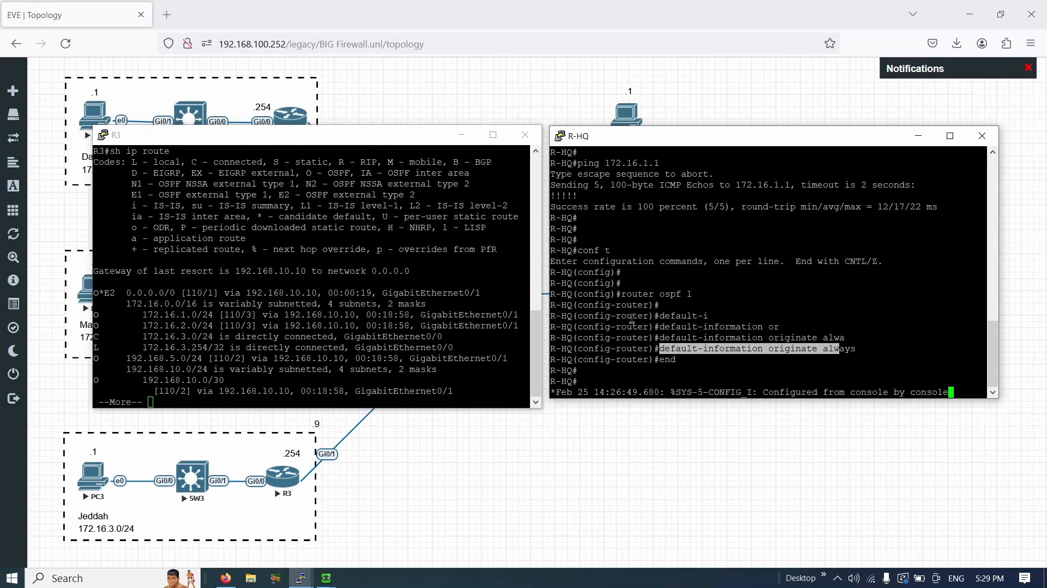
{"action": "left_click", "coordinate": [237, 263]}
{"action": "left_click_drag", "start_coordinate": [299, 141], "coordinate": [766, 139]}
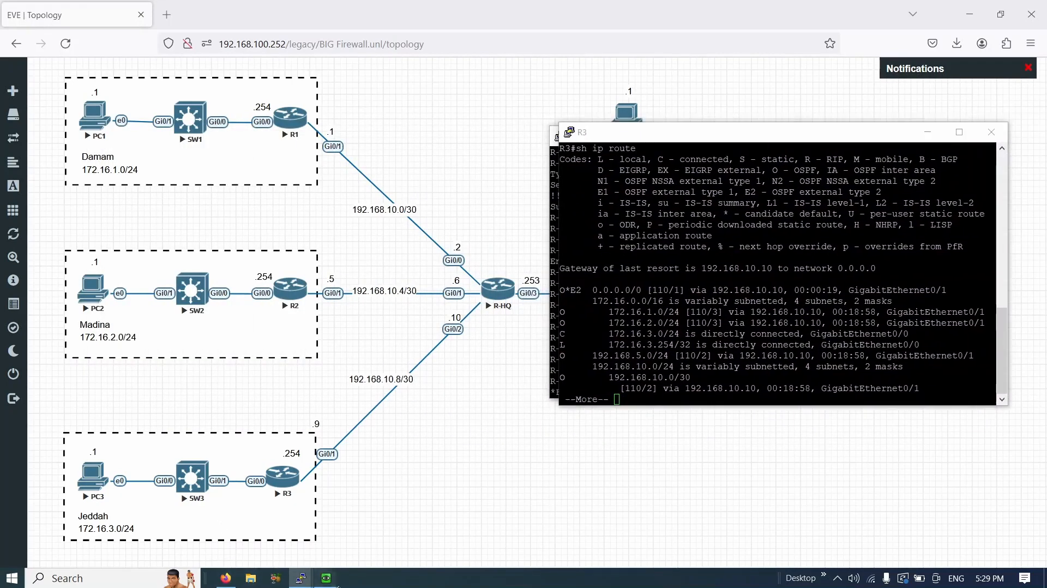
- Stop PC3's failed ping to 8.8.8.8 (100% loss) and rerun it
{"action": "mouse_move", "coordinate": [326, 578]}
{"action": "mouse_move", "coordinate": [371, 522]}
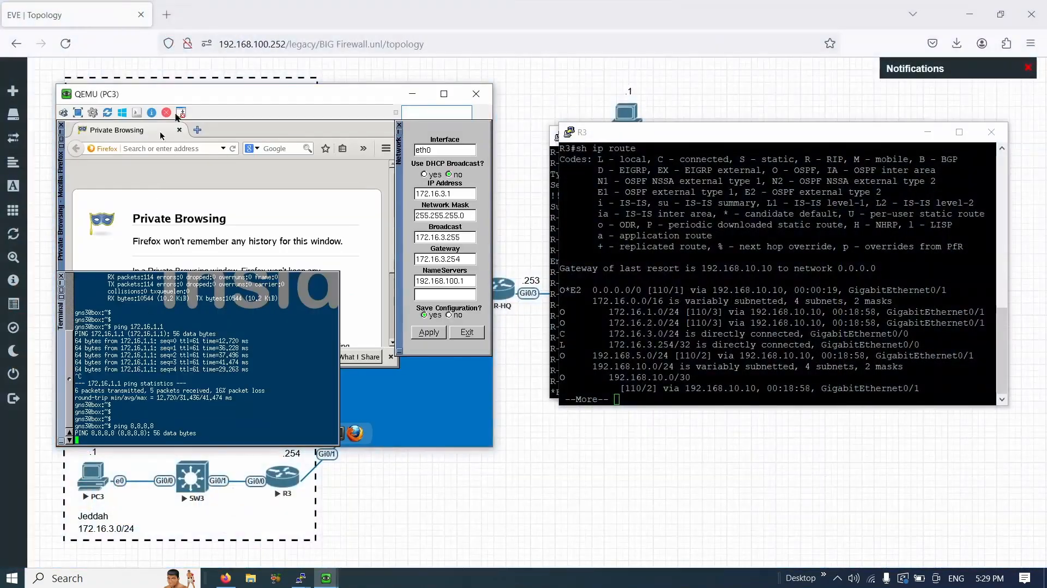
{"action": "left_click_drag", "start_coordinate": [202, 94], "coordinate": [690, 97]}
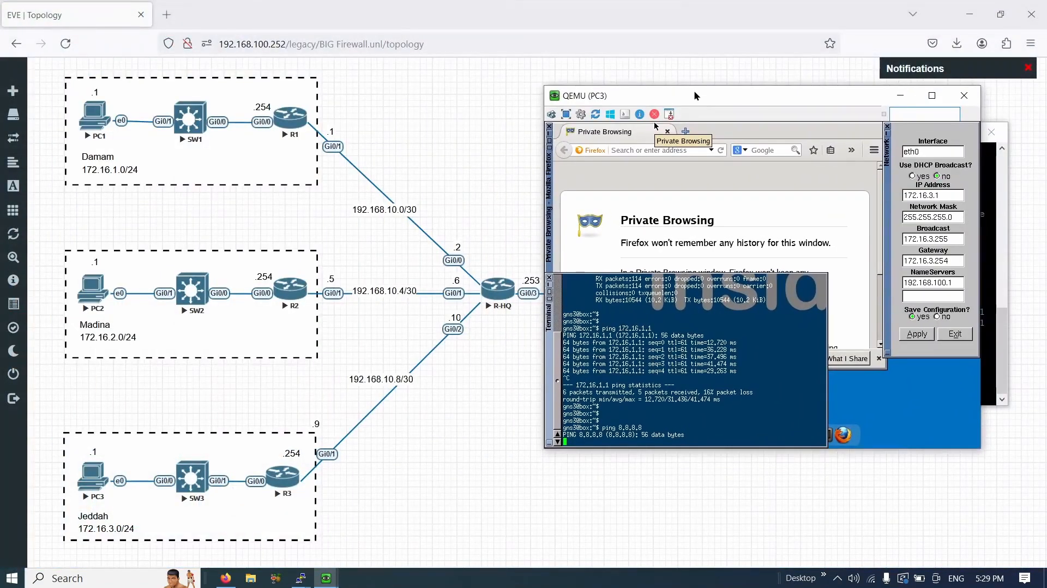
{"action": "key", "text": "ctrl+c"}
{"action": "key", "text": "Return"}
{"action": "key", "text": "Return"}
{"action": "key", "text": "Up"}
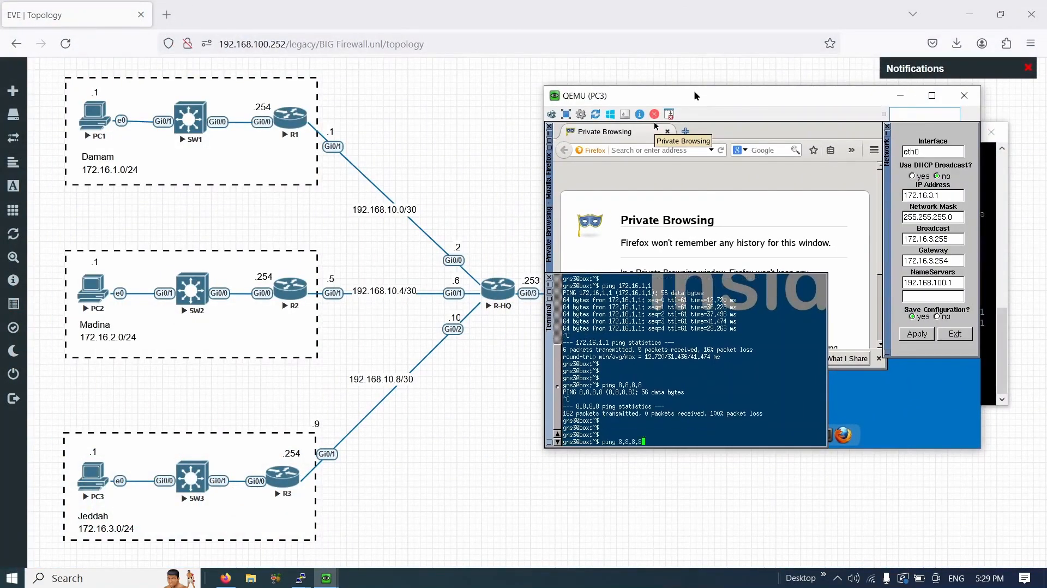
{"action": "key", "text": "Return"}
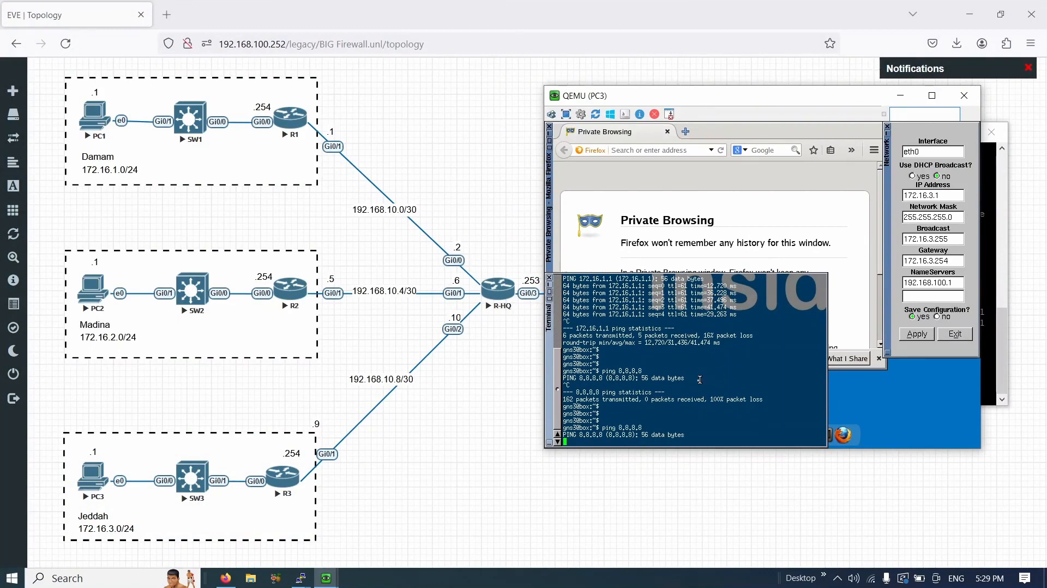
{"action": "left_click", "coordinate": [262, 495]}
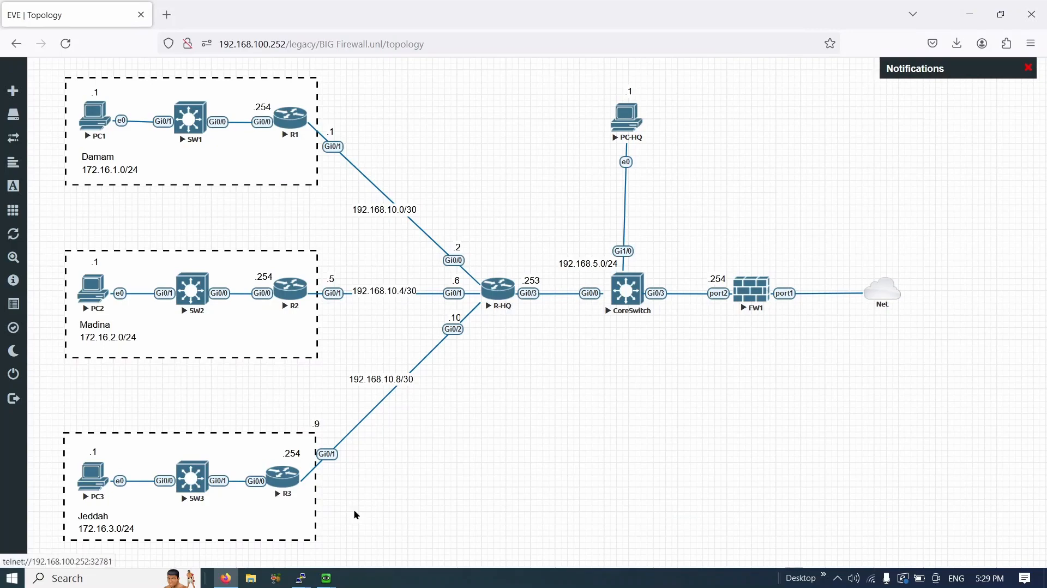
- Display R-HQ's routing table, noting it has no gateway of last resort
{"action": "mouse_move", "coordinate": [301, 578]}
{"action": "left_click", "coordinate": [258, 511]}
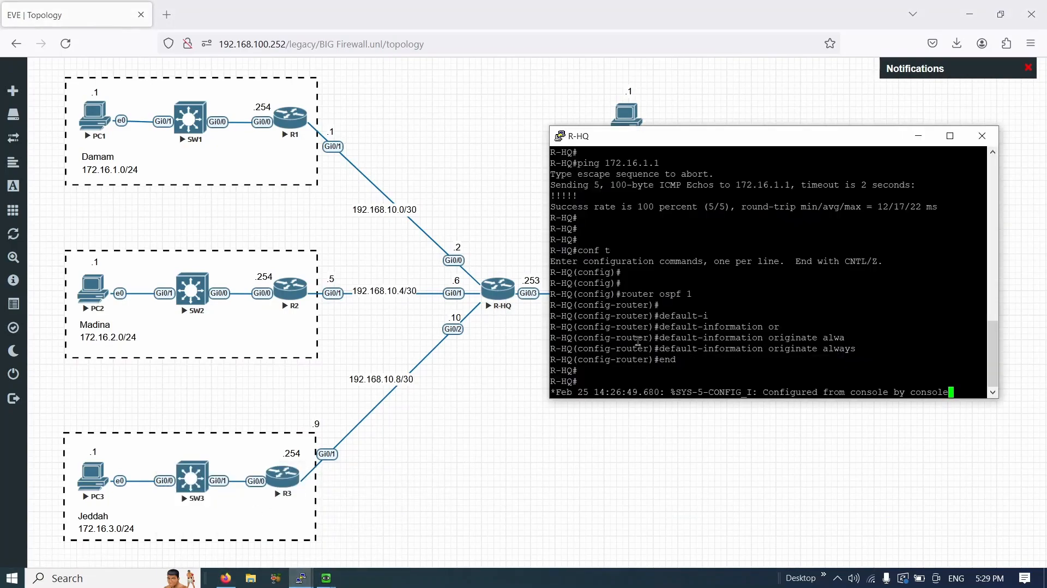
{"action": "key", "text": "Return"}
{"action": "key", "text": "Return"}
{"action": "key", "text": "Return"}
{"action": "type", "text": "sh ip route"}
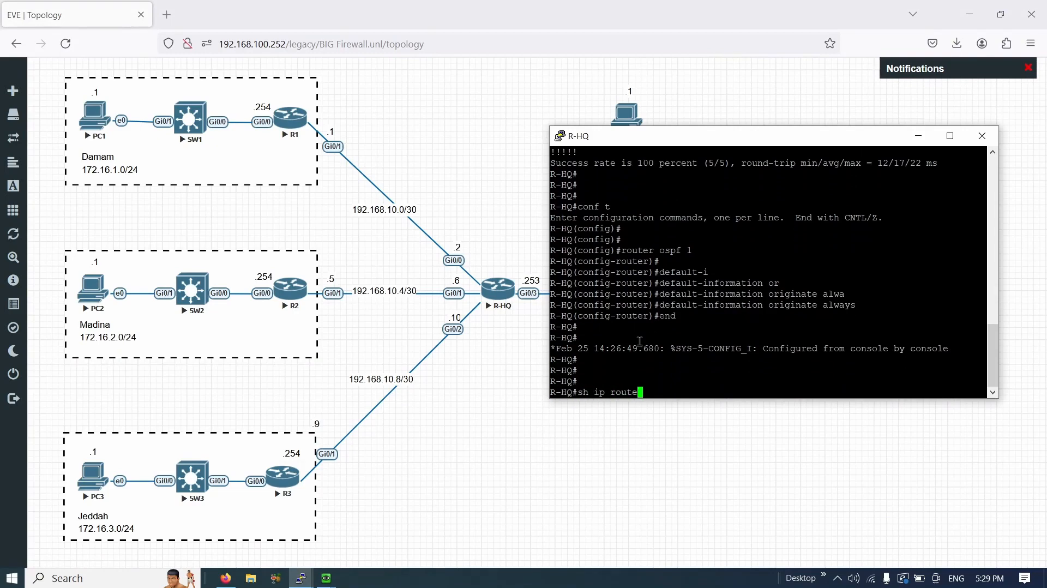
{"action": "key", "text": "Return"}
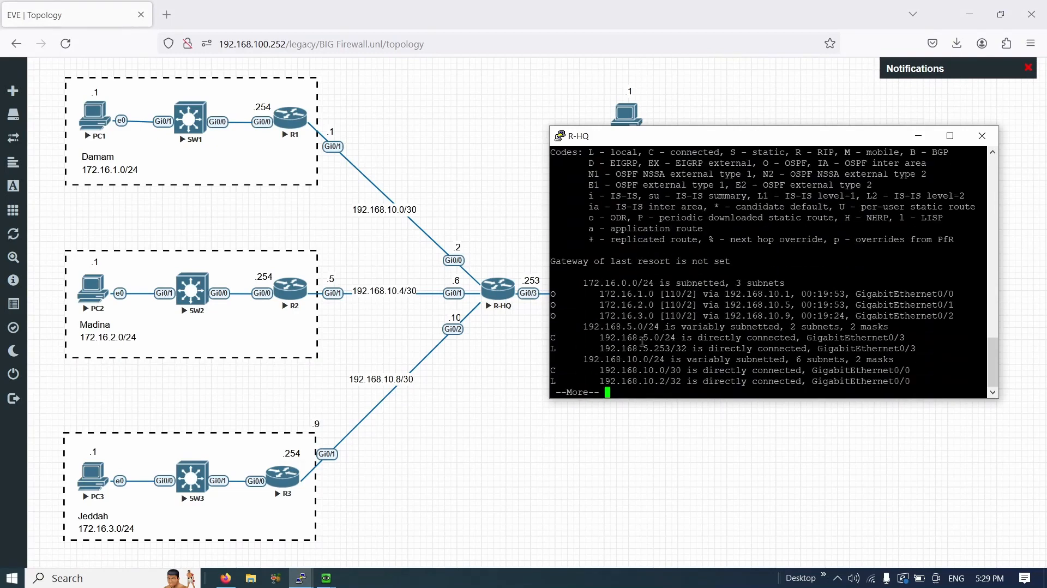
{"action": "key", "text": "Return"}
{"action": "key", "text": "Return"}
{"action": "key", "text": "Return"}
{"action": "key", "text": "Return"}
{"action": "key", "text": "Return"}
{"action": "key", "text": "Return"}
{"action": "key", "text": "Return"}
{"action": "key", "text": "Return"}
{"action": "key", "text": "Return"}
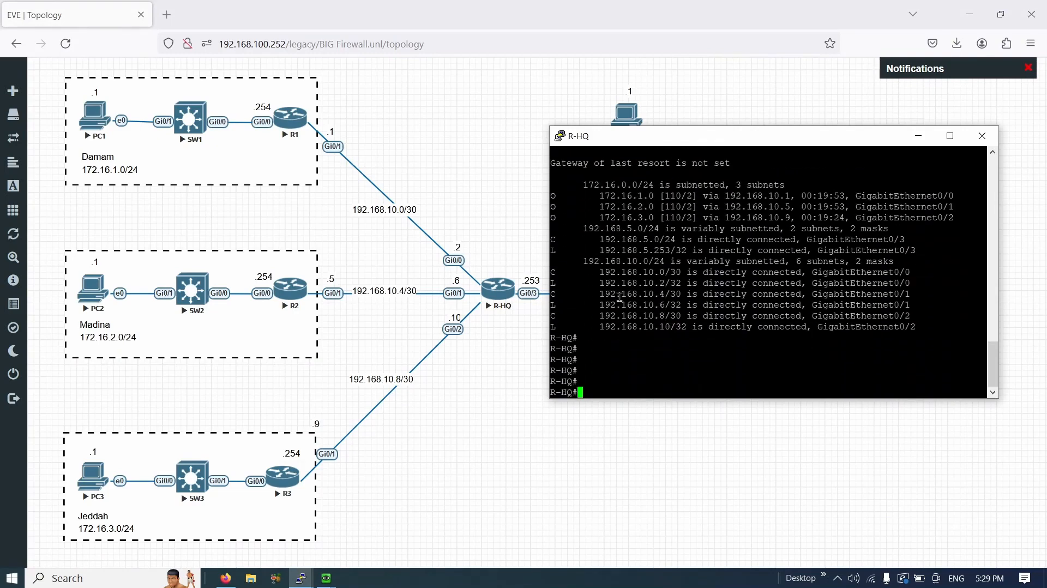
{"action": "scroll", "coordinate": [620, 298], "scroll_direction": "up", "scroll_amount": 3}
{"action": "scroll", "coordinate": [653, 306], "scroll_direction": "down", "scroll_amount": 3}
{"action": "left_click_drag", "start_coordinate": [561, 163], "coordinate": [697, 167]}
{"action": "left_click", "coordinate": [682, 385]}
- Add the static route 'ip route 0.0.0.0 0.0.0.0 192.168.5.254' in global configuration
{"action": "type", "text": "conf t"}
{"action": "key", "text": "Return"}
{"action": "key", "text": "Return"}
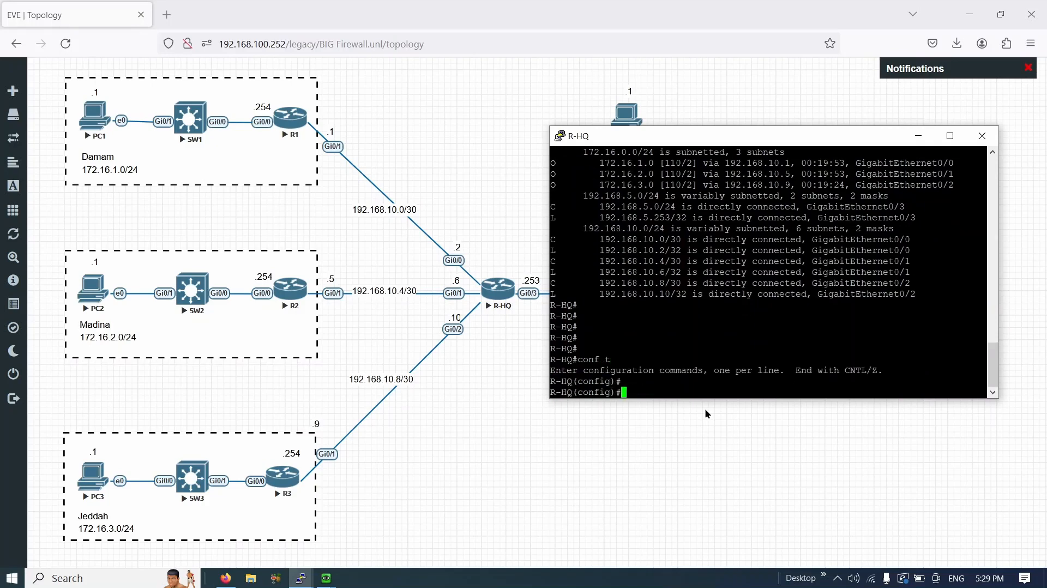
{"action": "type", "text": "ip route 0.0.0.0 0.0.0.0 192.168"}
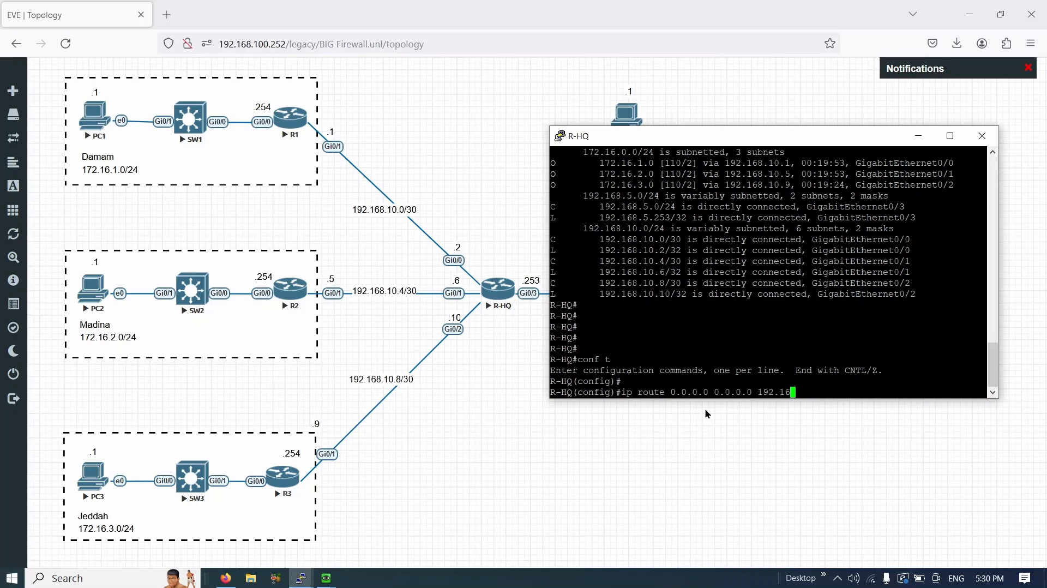
{"action": "type", "text": ".5.254"}
{"action": "key", "text": "Return"}
{"action": "left_click_drag", "start_coordinate": [758, 136], "coordinate": [756, 341]}
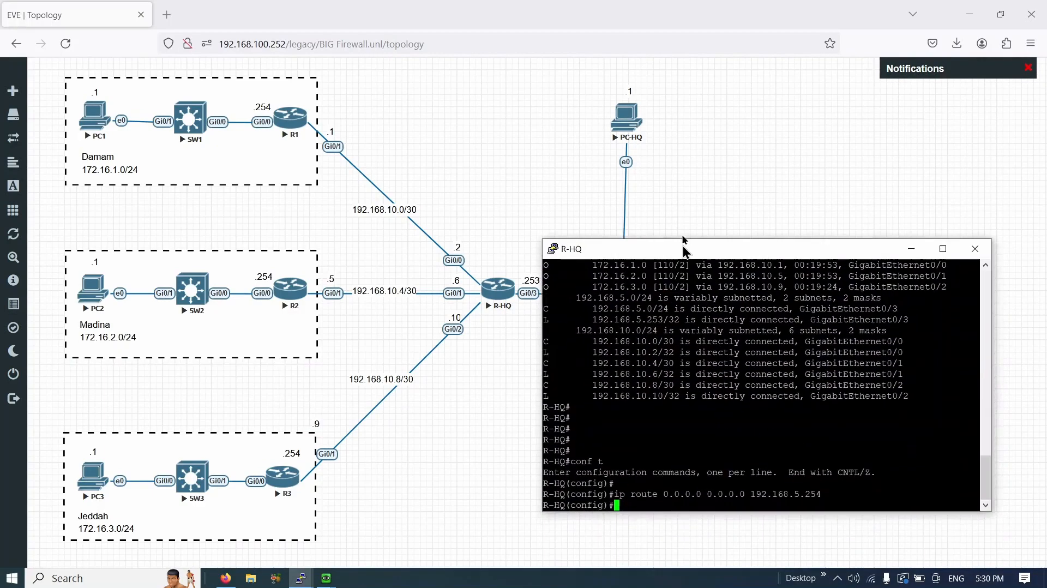
{"action": "left_click_drag", "start_coordinate": [682, 248], "coordinate": [682, 203]}
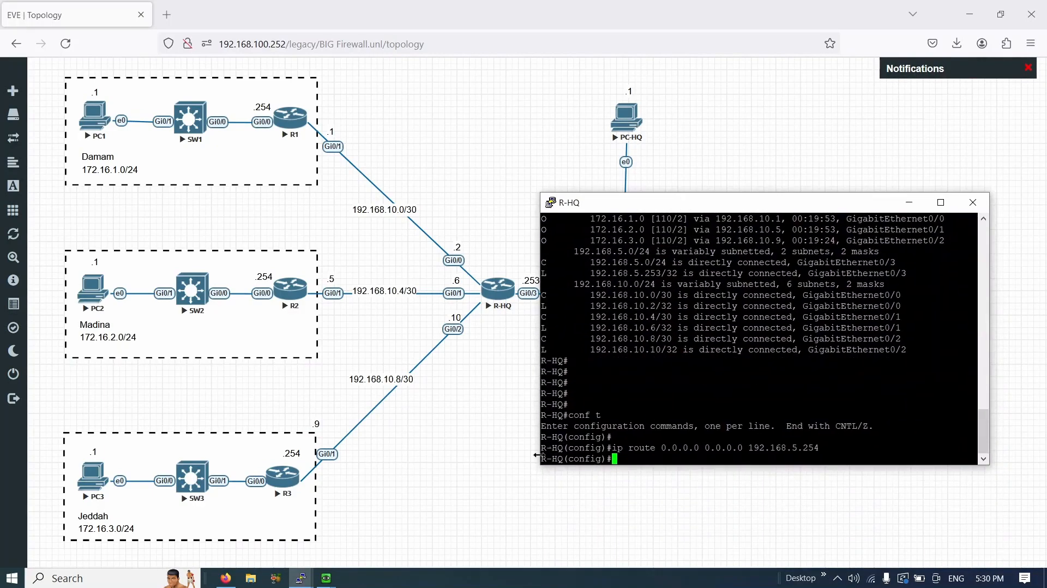
{"action": "left_click", "coordinate": [484, 413]}
- Recall and rerun ping 8.8.8.8 on PC3, then return to the topology
{"action": "mouse_move", "coordinate": [327, 577]}
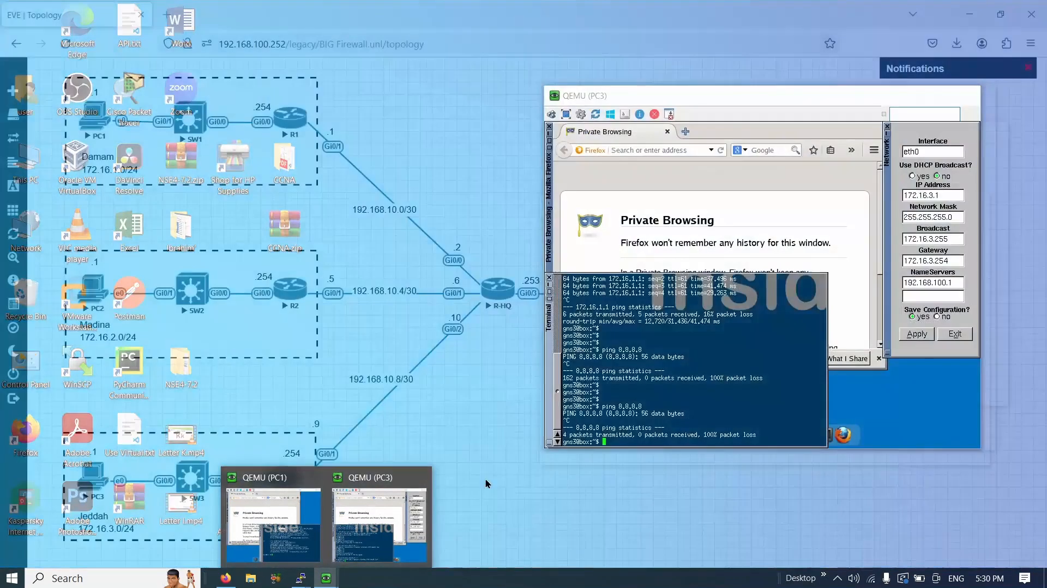
{"action": "left_click", "coordinate": [343, 530]}
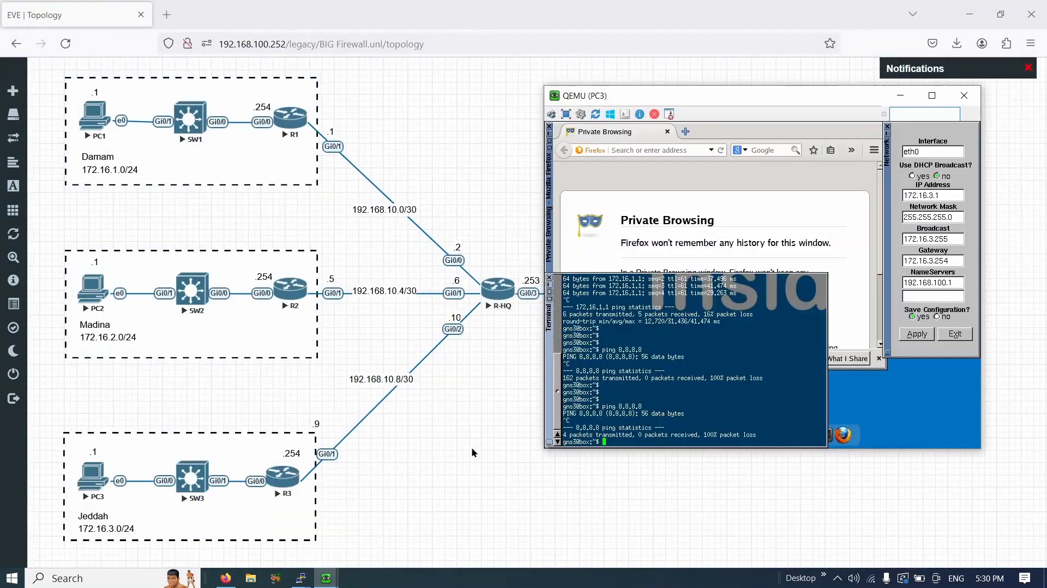
{"action": "key", "text": "Return"}
{"action": "key", "text": "Return"}
{"action": "key", "text": "Return"}
{"action": "key", "text": "Up"}
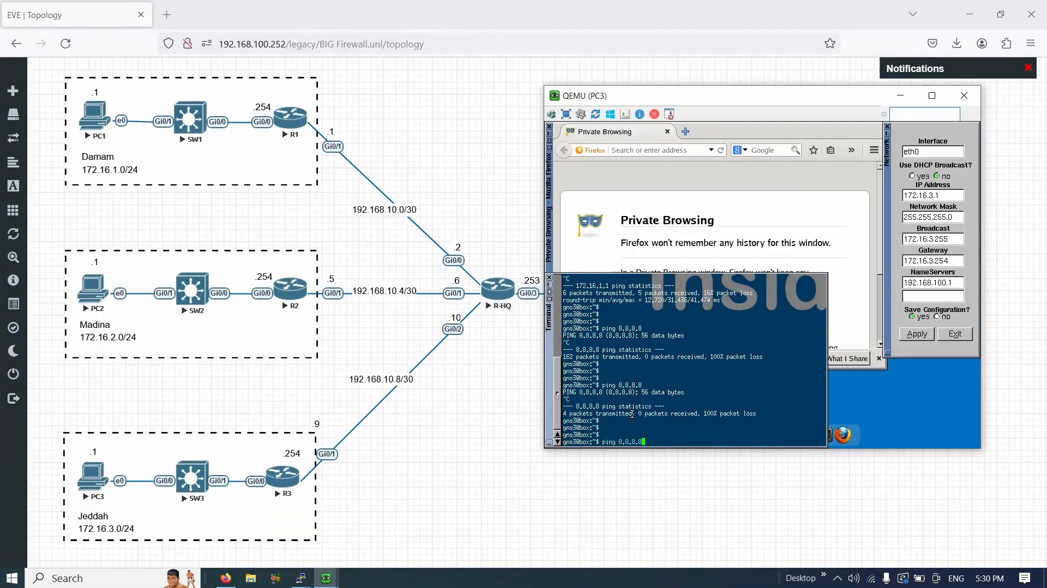
{"action": "key", "text": "Return"}
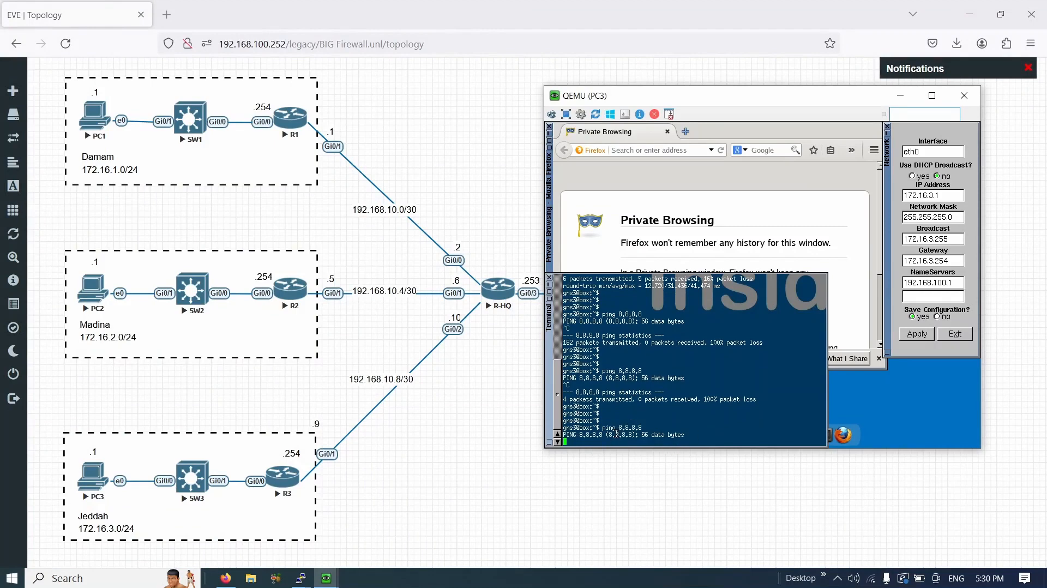
{"action": "left_click", "coordinate": [496, 330]}
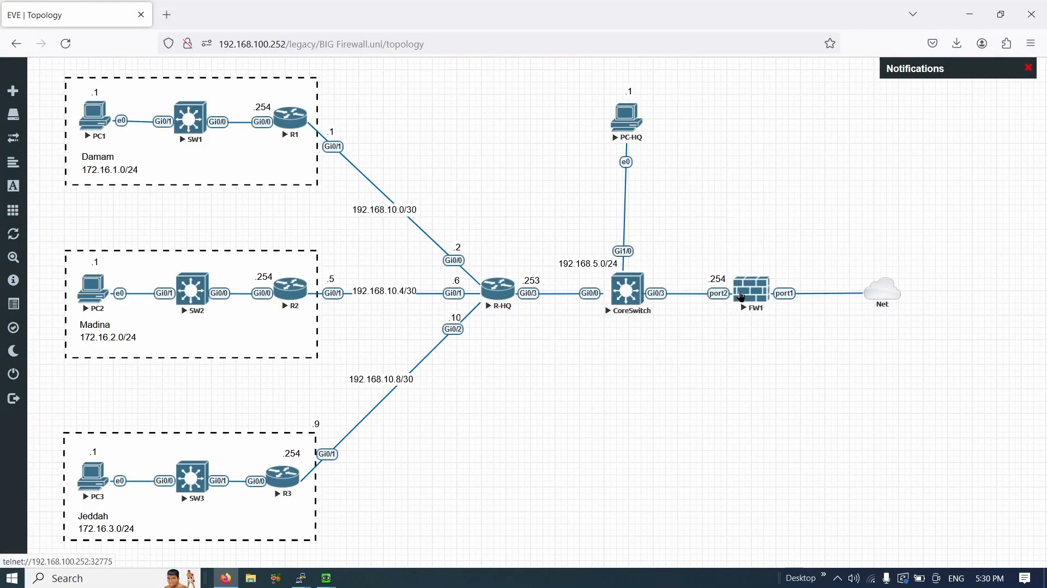
- Open FW1's console and log in as admin, setting a new admin password
{"action": "left_click", "coordinate": [742, 298]}
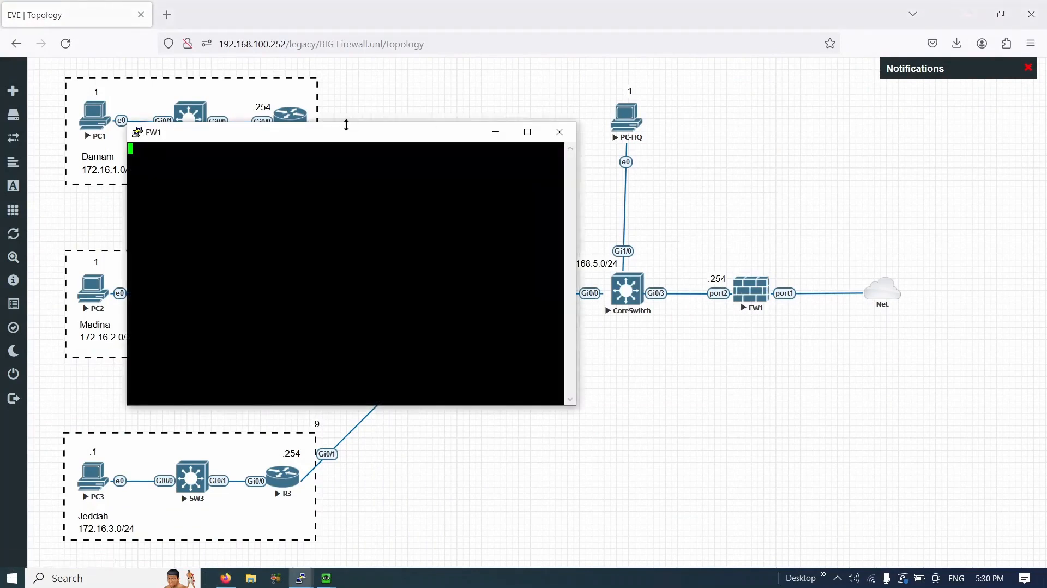
{"action": "left_click_drag", "start_coordinate": [340, 135], "coordinate": [718, 151]}
{"action": "left_click", "coordinate": [620, 133]}
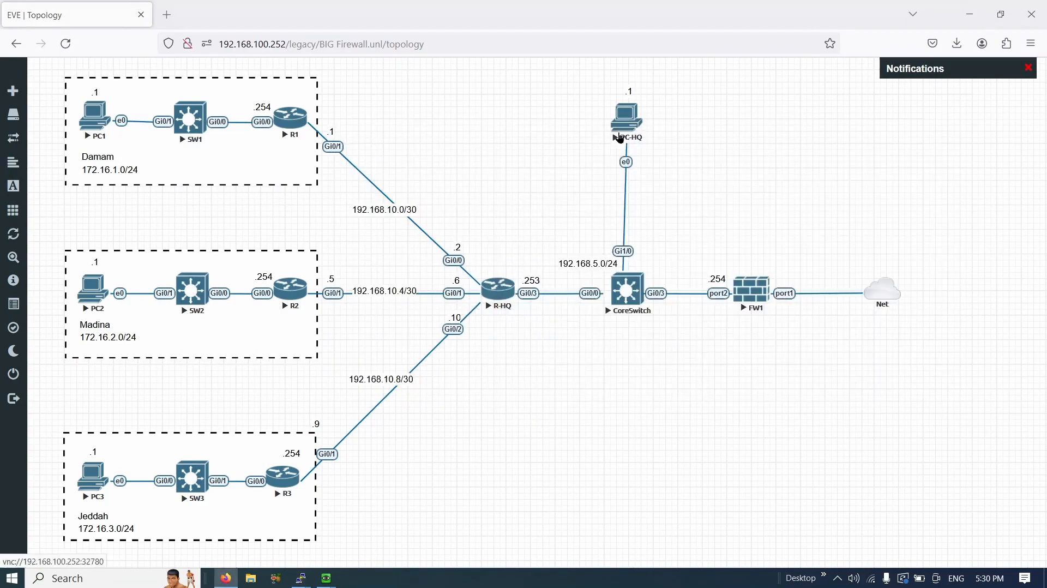
{"action": "key", "text": "alt+Tab"}
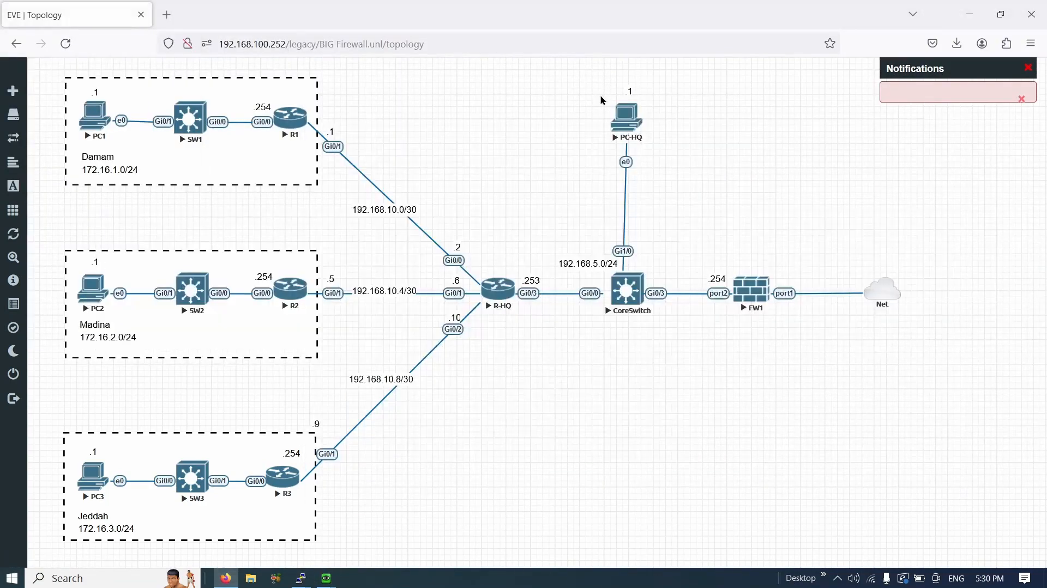
{"action": "key", "text": "alt+Tab"}
{"action": "left_click_drag", "start_coordinate": [630, 142], "coordinate": [703, 142]}
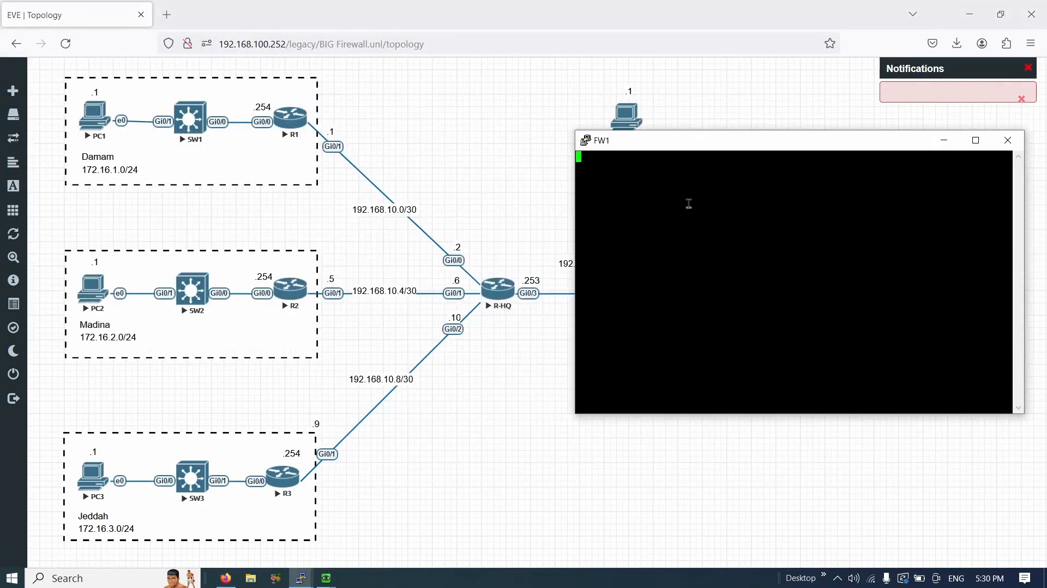
{"action": "key", "text": "Return"}
{"action": "key", "text": "Return"}
{"action": "key", "text": "Return"}
{"action": "type", "text": "admin"}
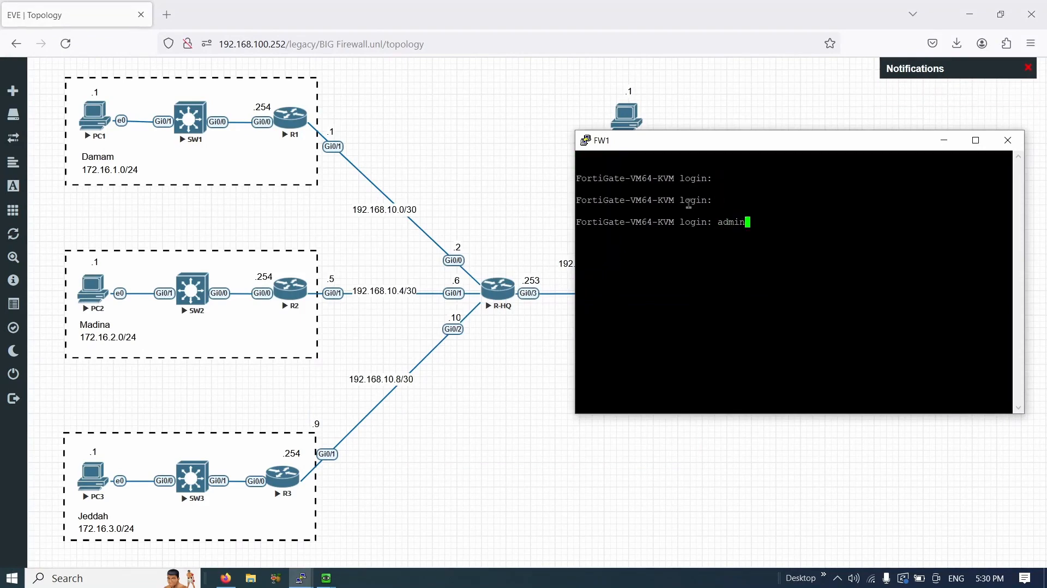
{"action": "key", "text": "Return"}
{"action": "key", "text": "Return"}
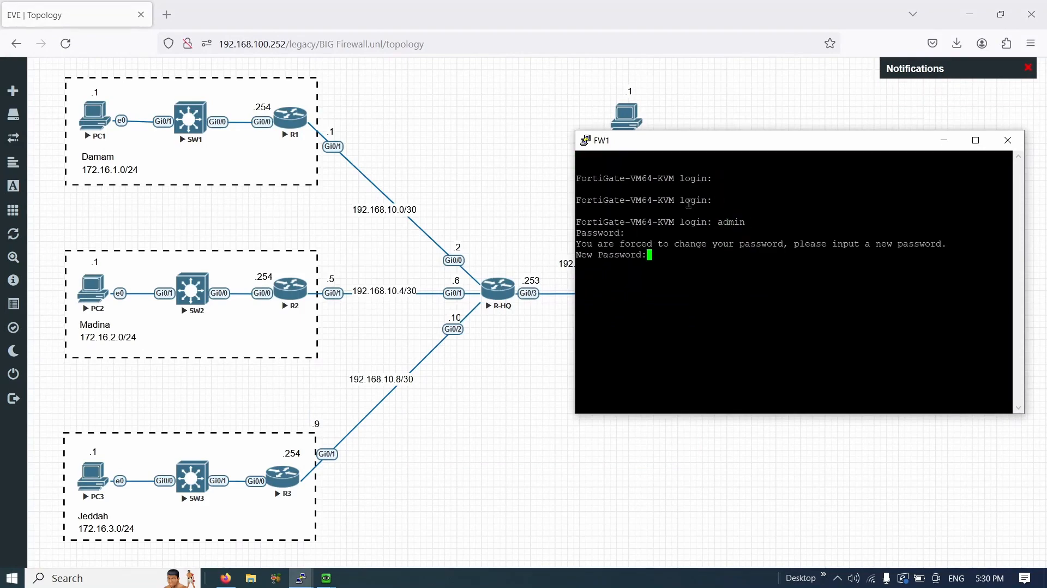
{"action": "type", "text": "123"}
{"action": "key", "text": "Return"}
{"action": "type", "text": "123"}
{"action": "key", "text": "Return"}
{"action": "key", "text": "Return"}
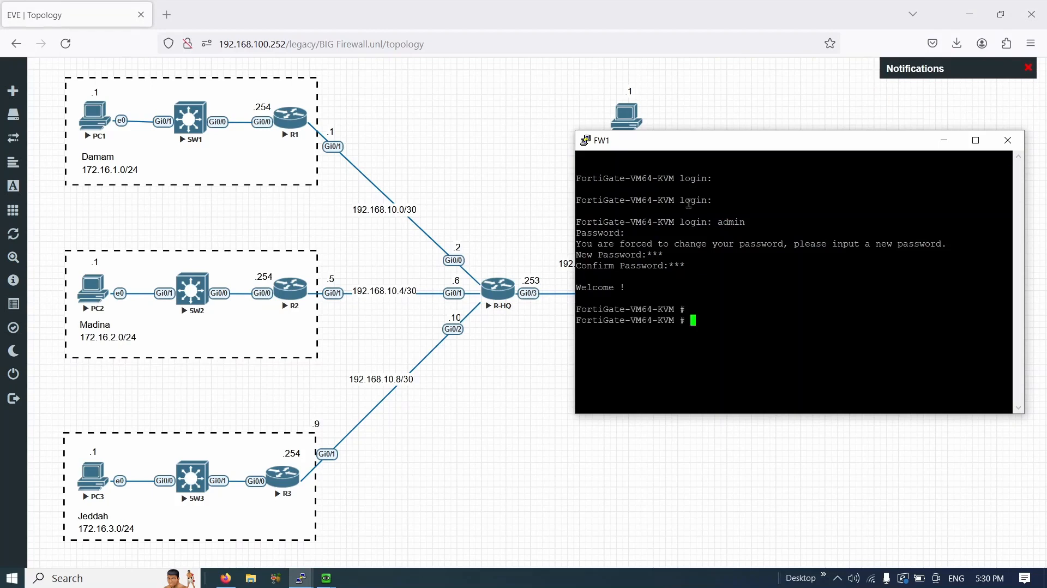
{"action": "key", "text": "Return"}
- Try the first CLI configuration commands on FW1 and locate the FW1 node on the topology
{"action": "type", "text": "config"}
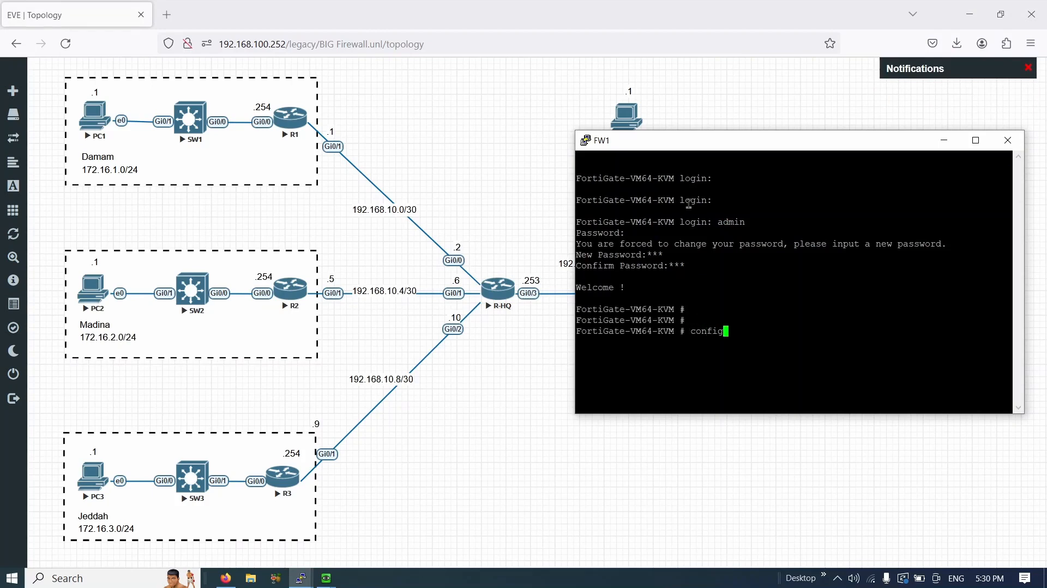
{"action": "type", "text": "ure system"}
{"action": "key", "text": "Return"}
{"action": "type", "text": "config"}
{"action": "key", "text": "alt+Tab"}
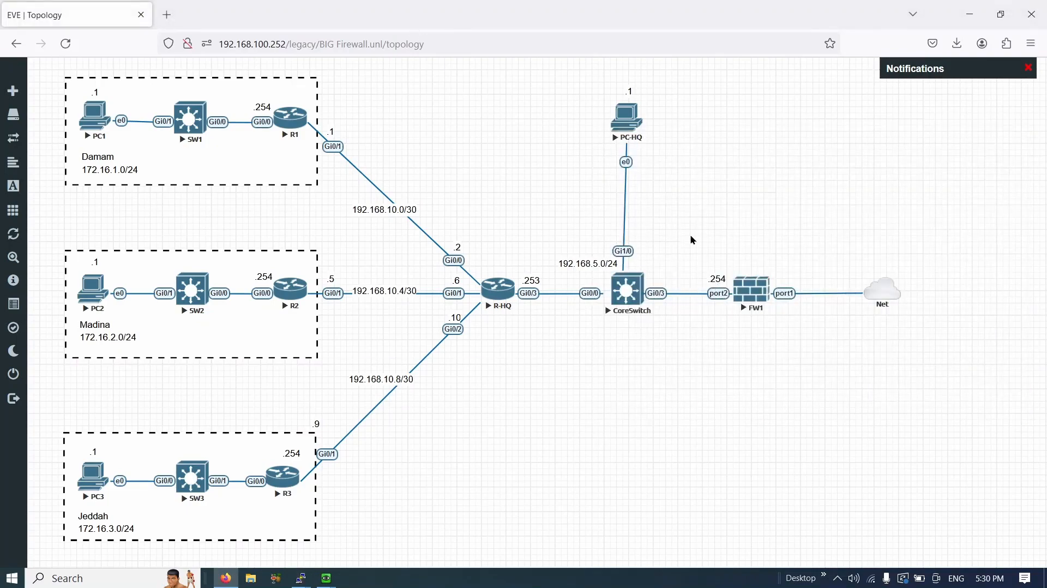
{"action": "left_click_drag", "start_coordinate": [696, 268], "coordinate": [734, 322]}
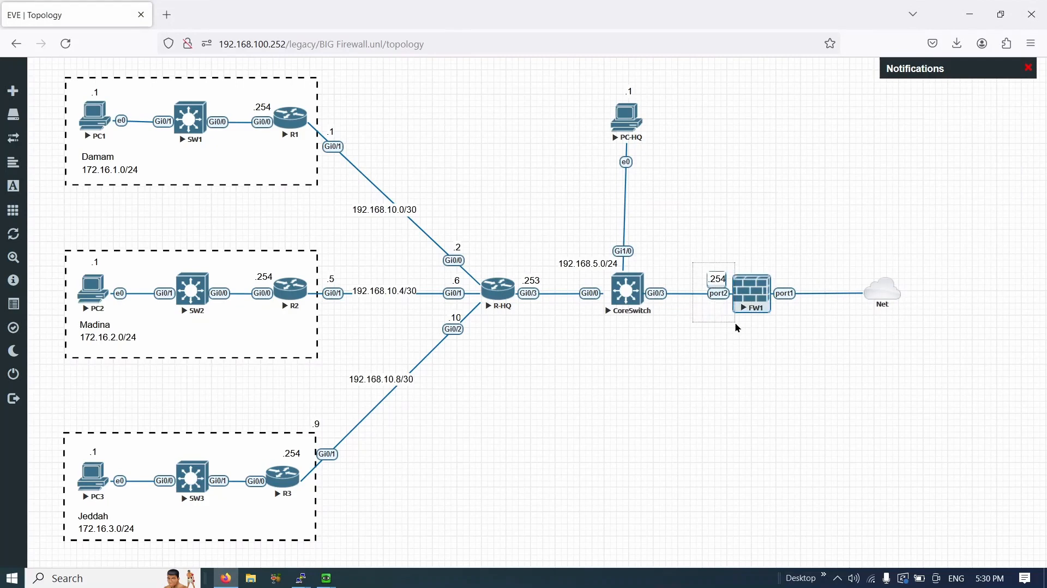
{"action": "left_click_drag", "start_coordinate": [767, 237], "coordinate": [815, 336]}
{"action": "key", "text": "alt+Tab"}
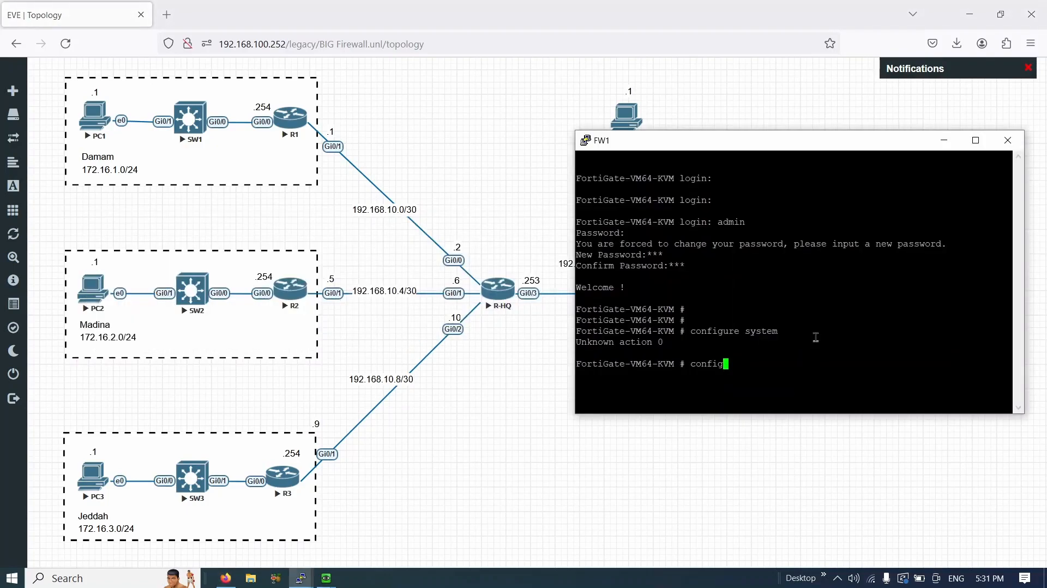
{"action": "key", "text": "BackSpace"}
{"action": "key", "text": "BackSpace"}
{"action": "key", "text": "BackSpace"}
{"action": "key", "text": "BackSpace"}
{"action": "key", "text": "BackSpace"}
{"action": "key", "text": "BackSpace"}
{"action": "type", "text": "get"}
{"action": "key", "text": "BackSpace"}
{"action": "key", "text": "BackSpace"}
{"action": "key", "text": "BackSpace"}
- Set port1 to static 192.168.100.254/24 with HTTP access via config system interface, then end
{"action": "type", "text": "config system interface"}
{"action": "key", "text": "Return"}
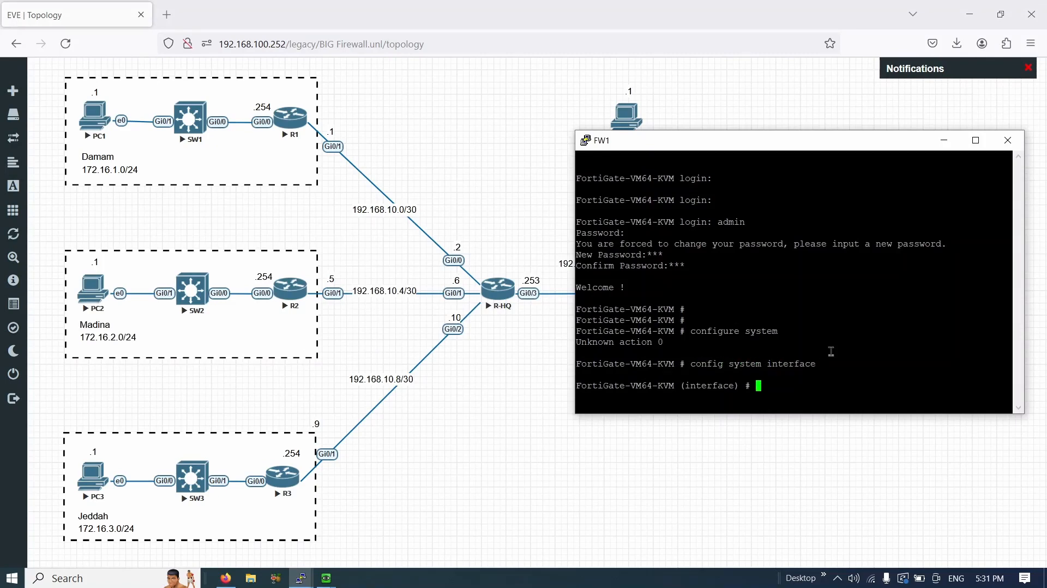
{"action": "key", "text": "Return"}
{"action": "key", "text": "Return"}
{"action": "type", "text": "edit po"}
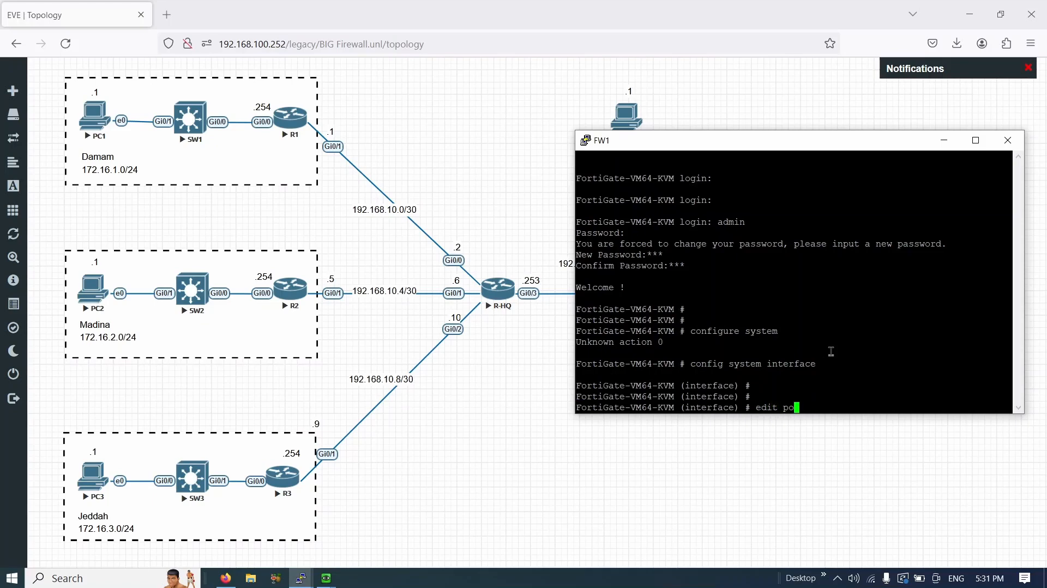
{"action": "type", "text": "rt1"}
{"action": "key", "text": "Return"}
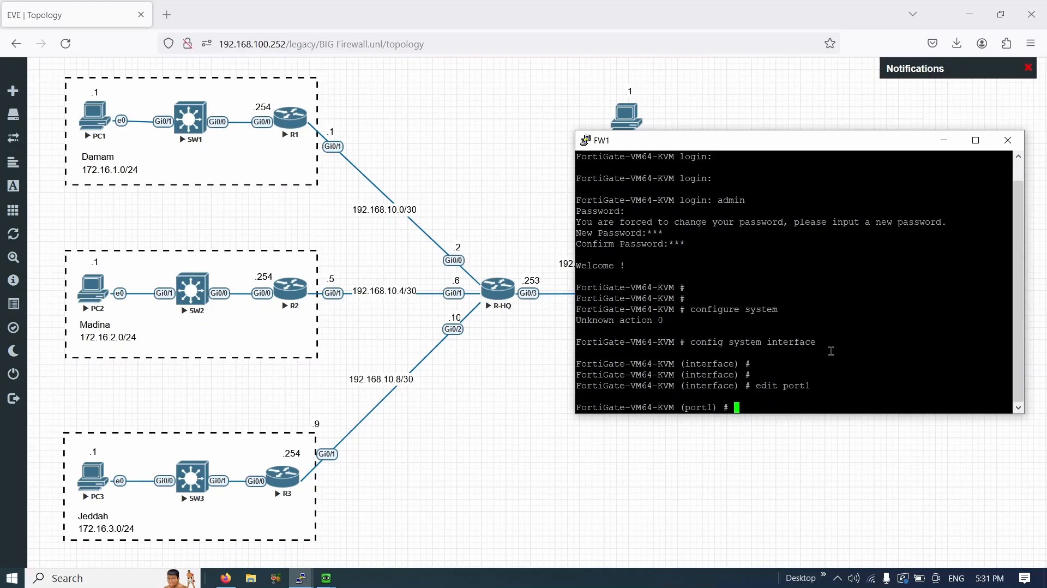
{"action": "type", "text": "set mode static"}
{"action": "key", "text": "Return"}
{"action": "key", "text": "Return"}
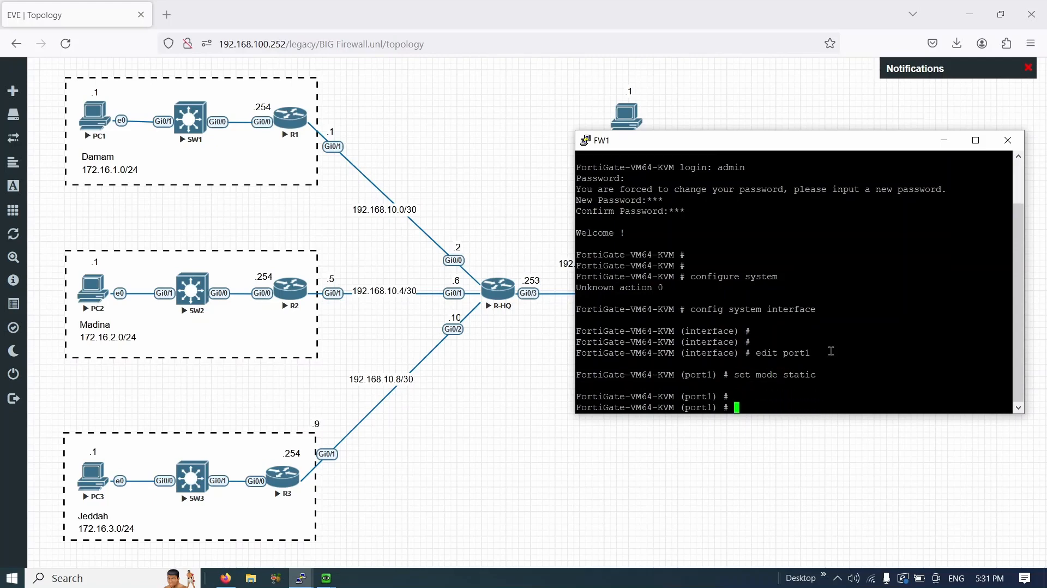
{"action": "type", "text": "set ip 192.168.100.254/24"}
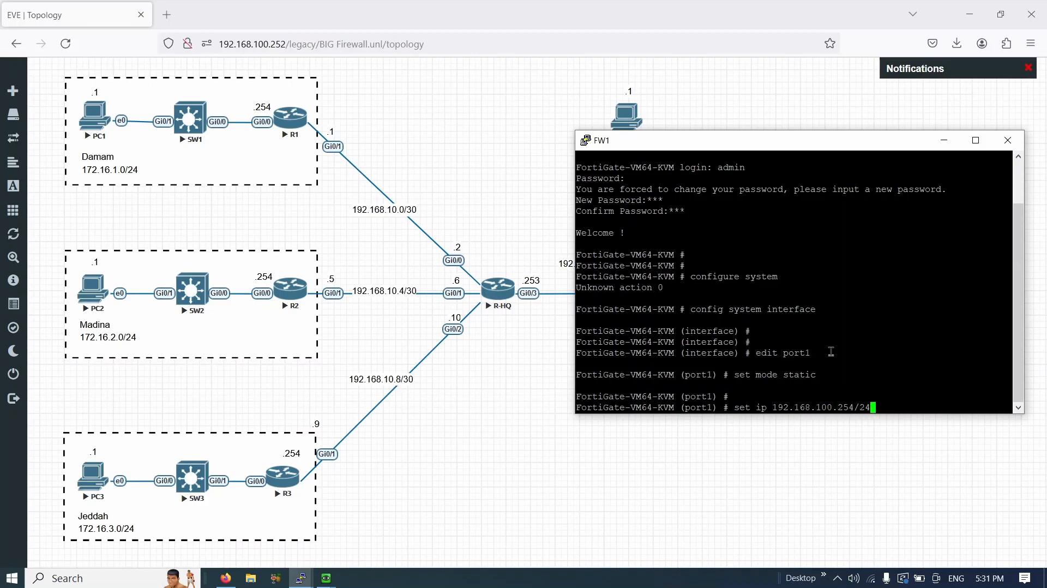
{"action": "key", "text": "Return"}
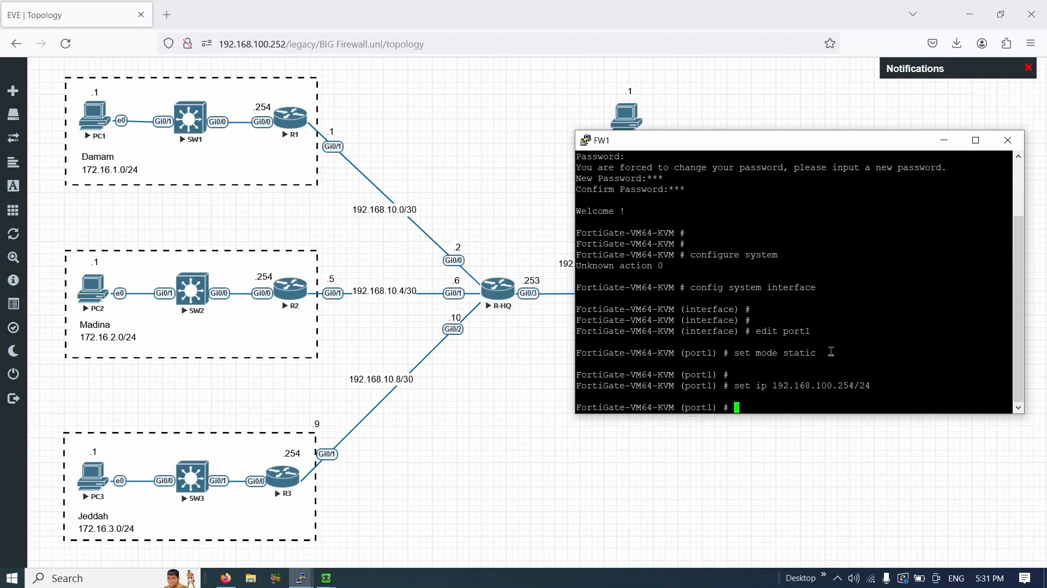
{"action": "type", "text": "sett"}
{"action": "type", "text": "allowacce"}
{"action": "type", "text": "ss http"}
{"action": "key", "text": "Return"}
{"action": "type", "text": "en"}
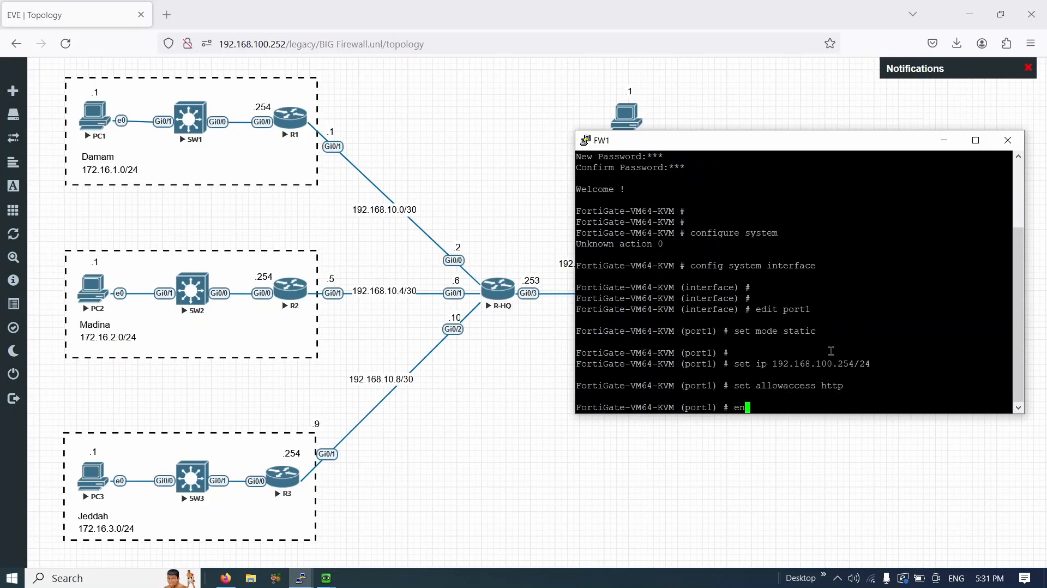
{"action": "type", "text": "d"}
{"action": "key", "text": "Return"}
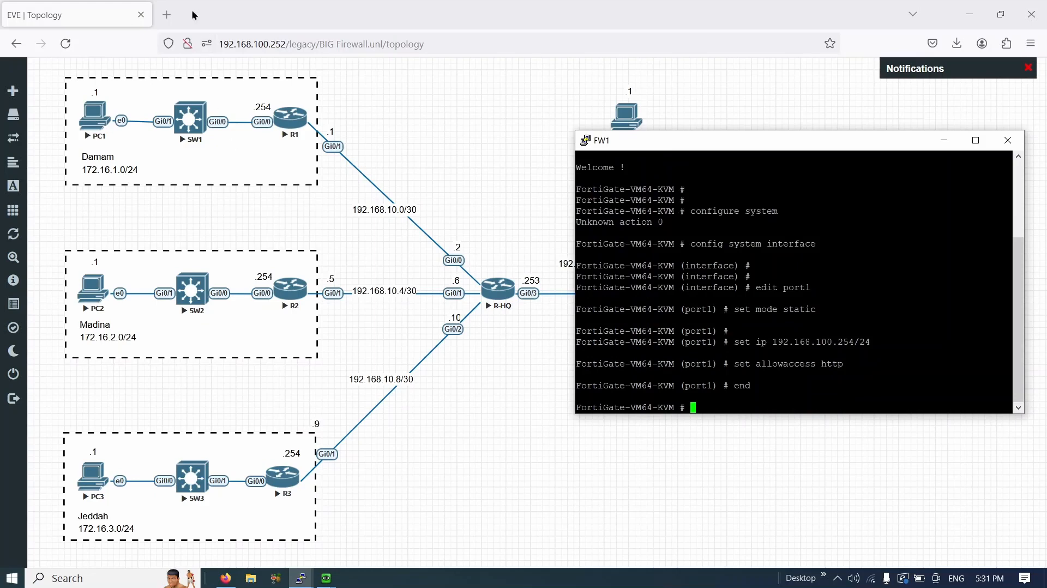
{"action": "left_click", "coordinate": [167, 15]}
- Browse to 192.168.100.254, log in, and enter FW1 as the hostname in the initial setup
{"action": "type", "text": "1"}
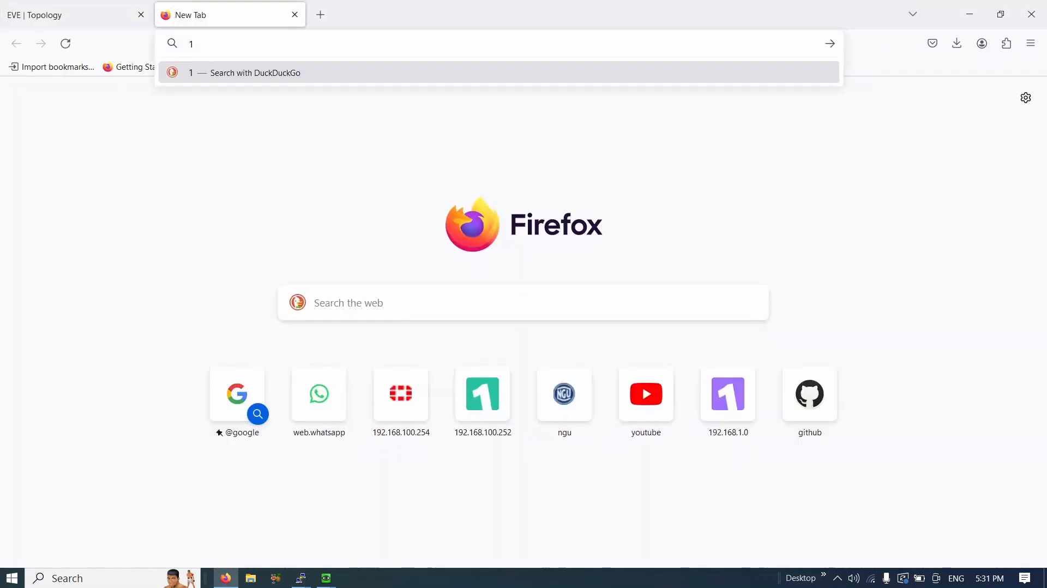
{"action": "type", "text": "92.168.100"}
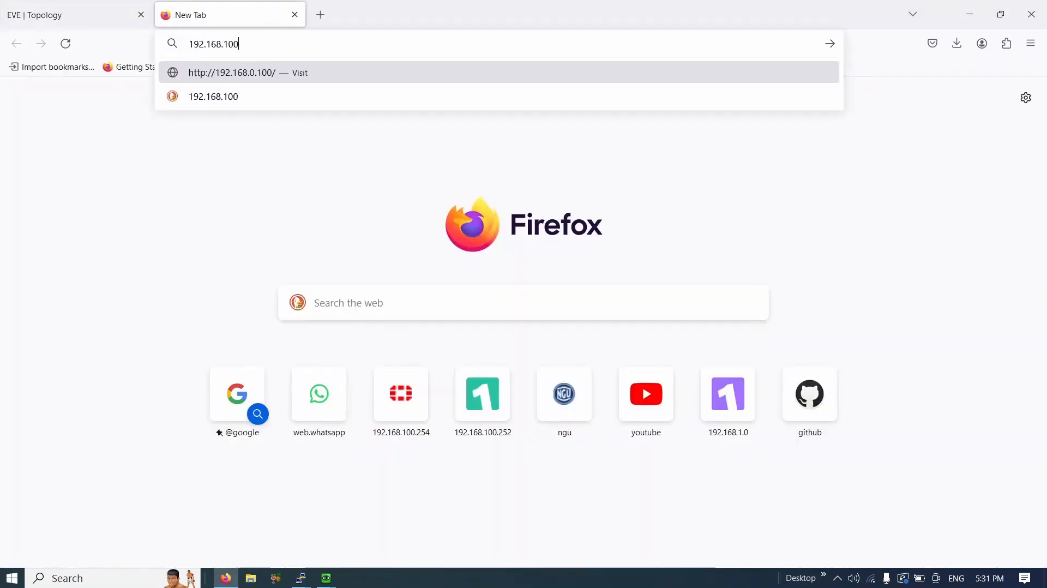
{"action": "type", "text": ".254"}
{"action": "key", "text": "Return"}
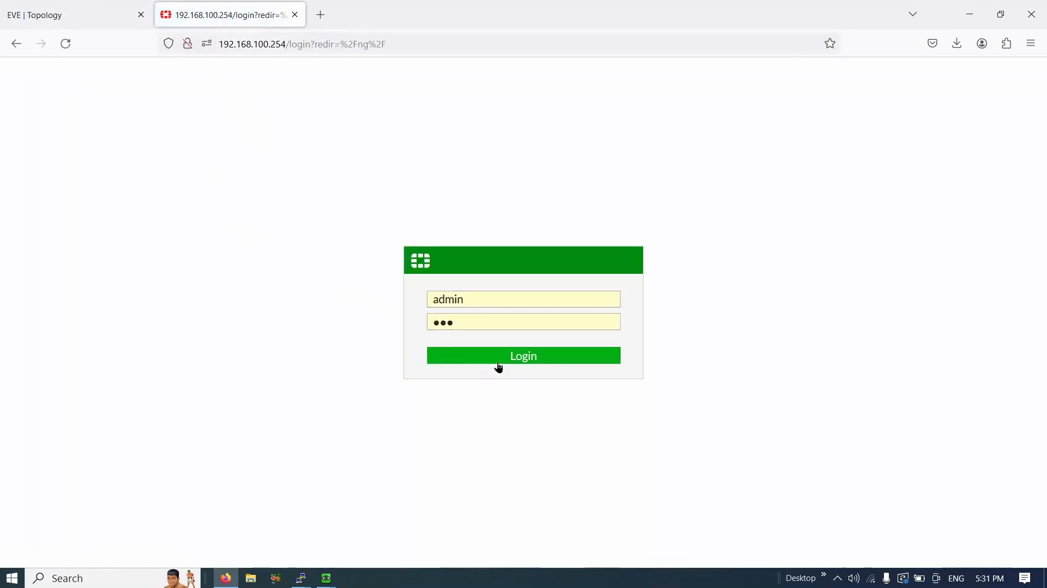
{"action": "left_click", "coordinate": [500, 363]}
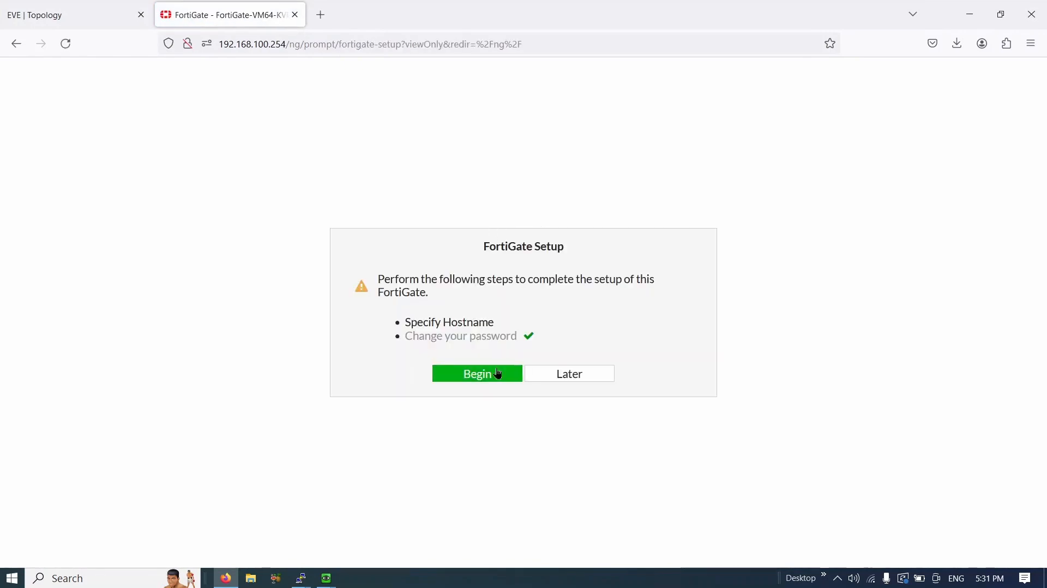
{"action": "left_click", "coordinate": [496, 374]}
{"action": "left_click", "coordinate": [585, 346]}
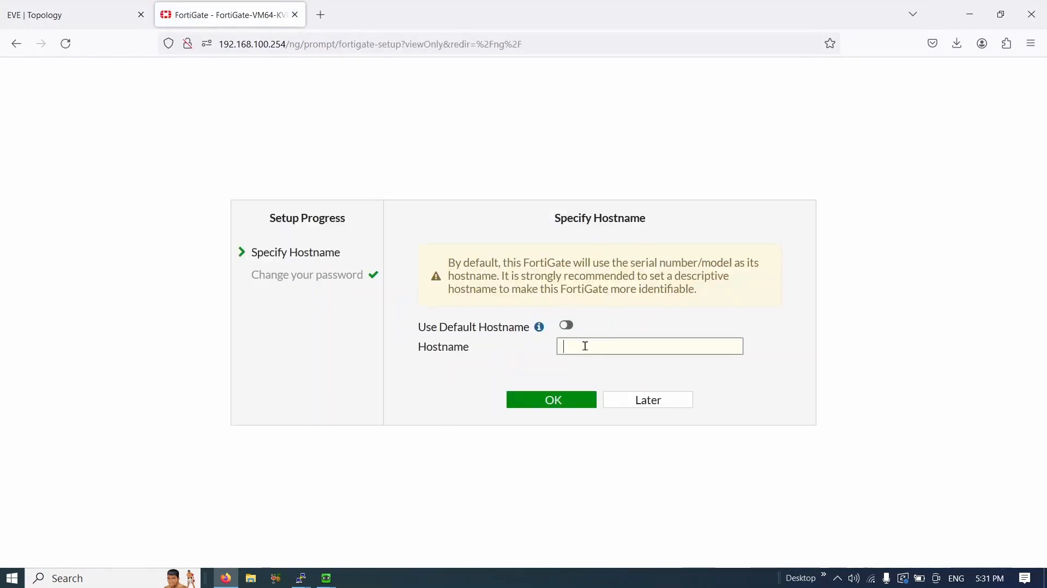
{"action": "type", "text": "FW1"}
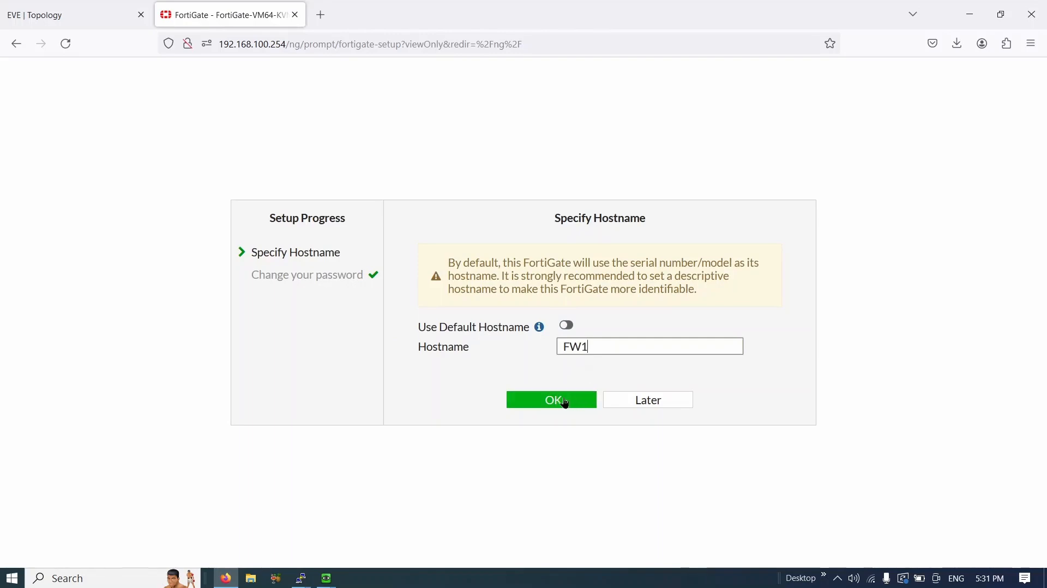
{"action": "left_click", "coordinate": [556, 401]}
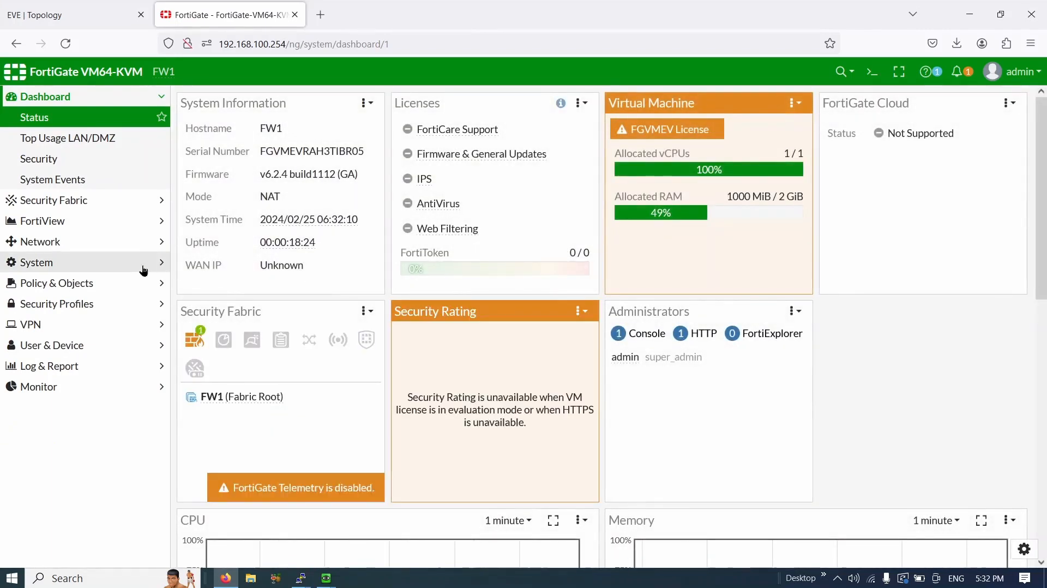
- In System > Settings, choose the (GMT+3:00) Kuwait, Riyadh time zone and apply it
{"action": "left_click", "coordinate": [142, 265]}
{"action": "left_click", "coordinate": [70, 268]}
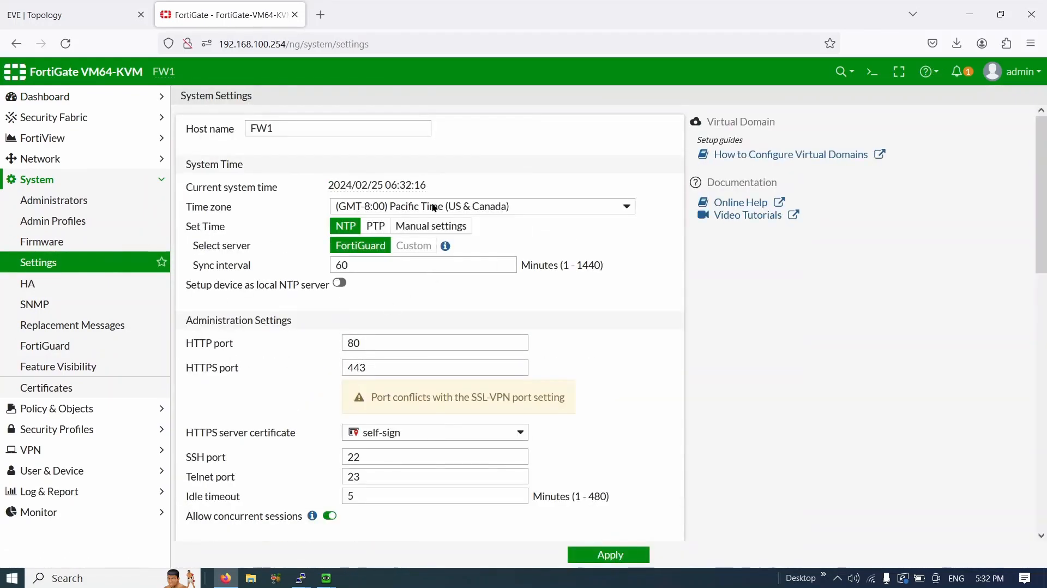
{"action": "left_click", "coordinate": [435, 208]}
{"action": "scroll", "coordinate": [440, 345], "scroll_direction": "down", "scroll_amount": 10}
{"action": "scroll", "coordinate": [440, 352], "scroll_direction": "down", "scroll_amount": 4}
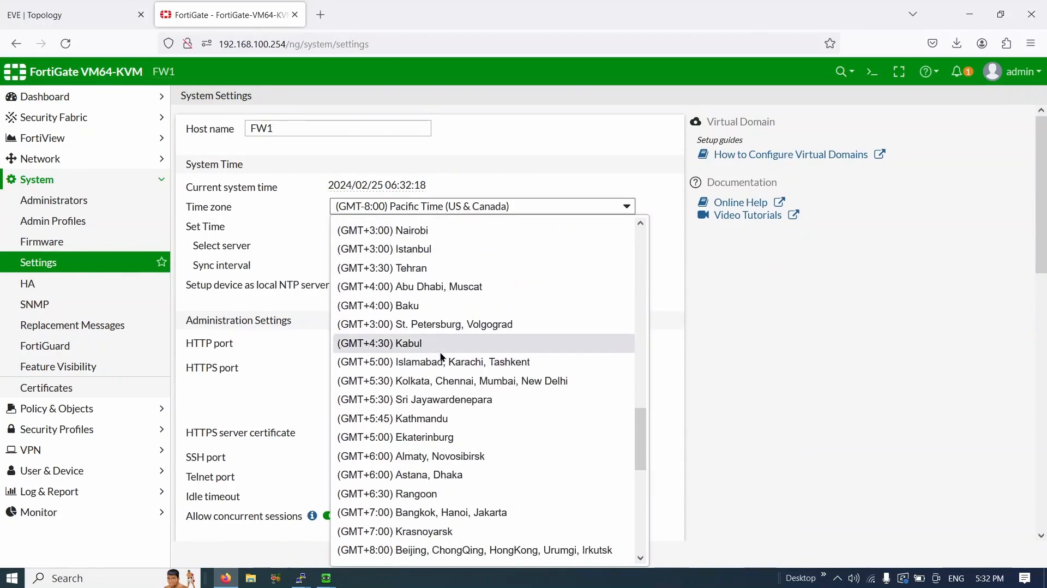
{"action": "scroll", "coordinate": [431, 293], "scroll_direction": "up", "scroll_amount": 2}
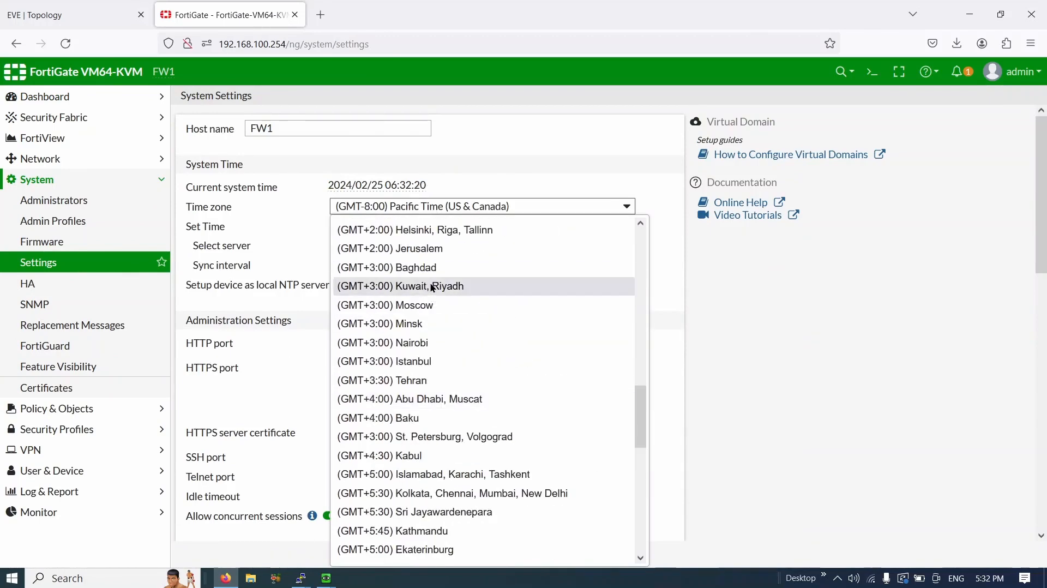
{"action": "left_click", "coordinate": [434, 288]}
{"action": "left_click", "coordinate": [624, 558]}
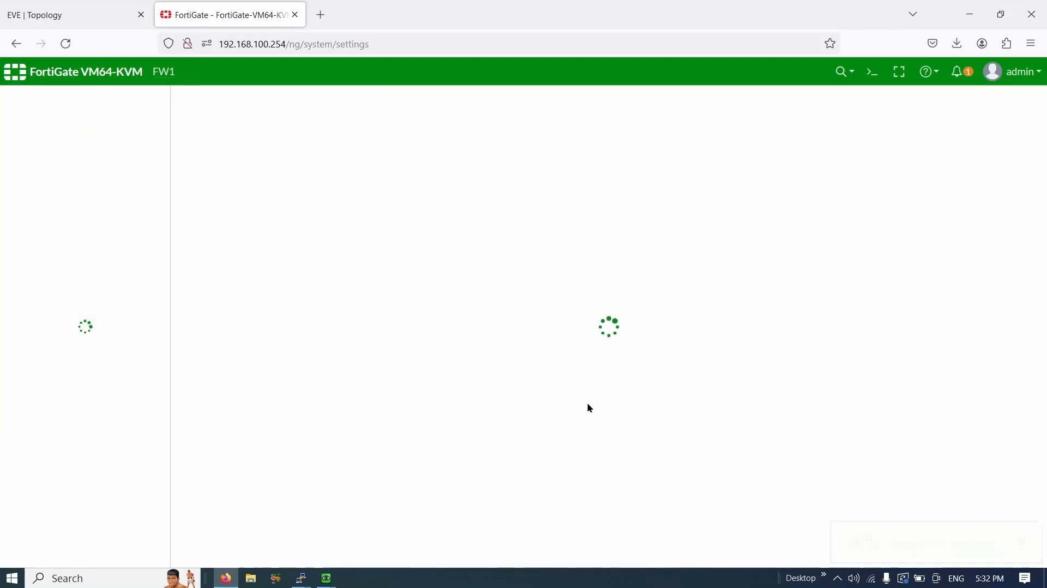
{"action": "left_click_drag", "start_coordinate": [875, 552], "coordinate": [975, 546]}
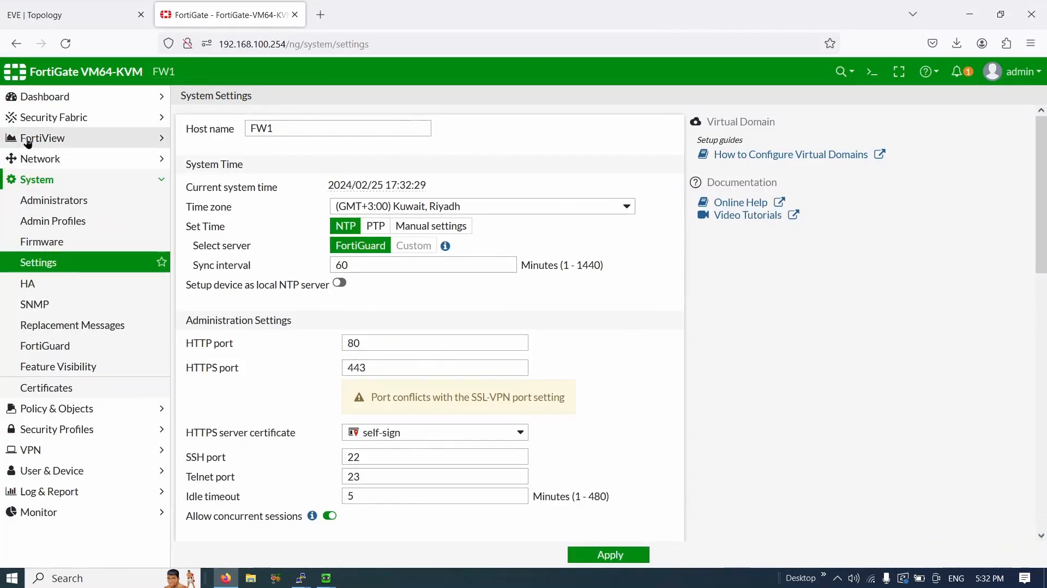
{"action": "left_click", "coordinate": [33, 159]}
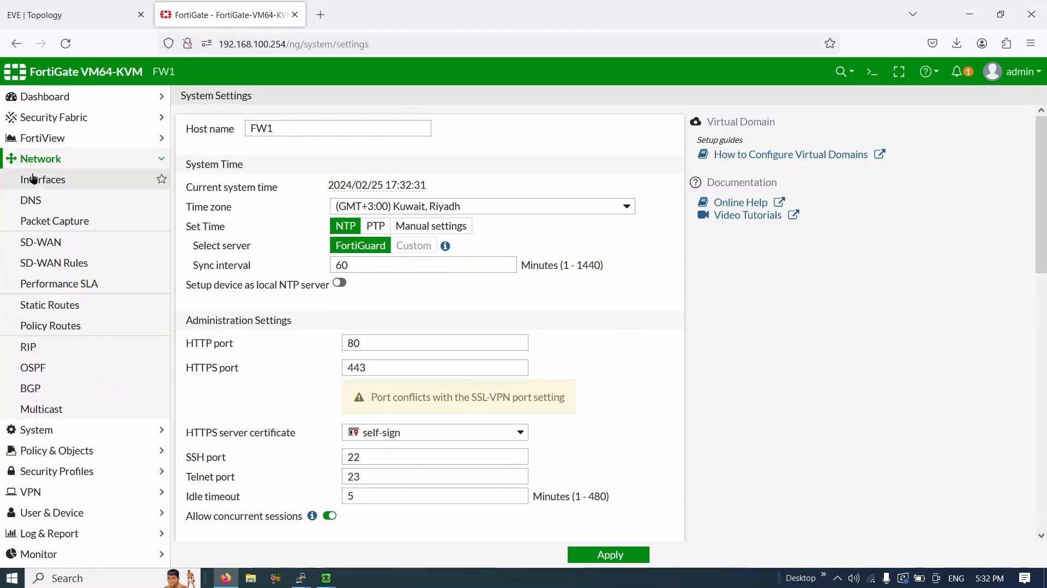
- In Network > Interfaces, give port1 the alias Outside and save, then view the topology
{"action": "left_click", "coordinate": [35, 181]}
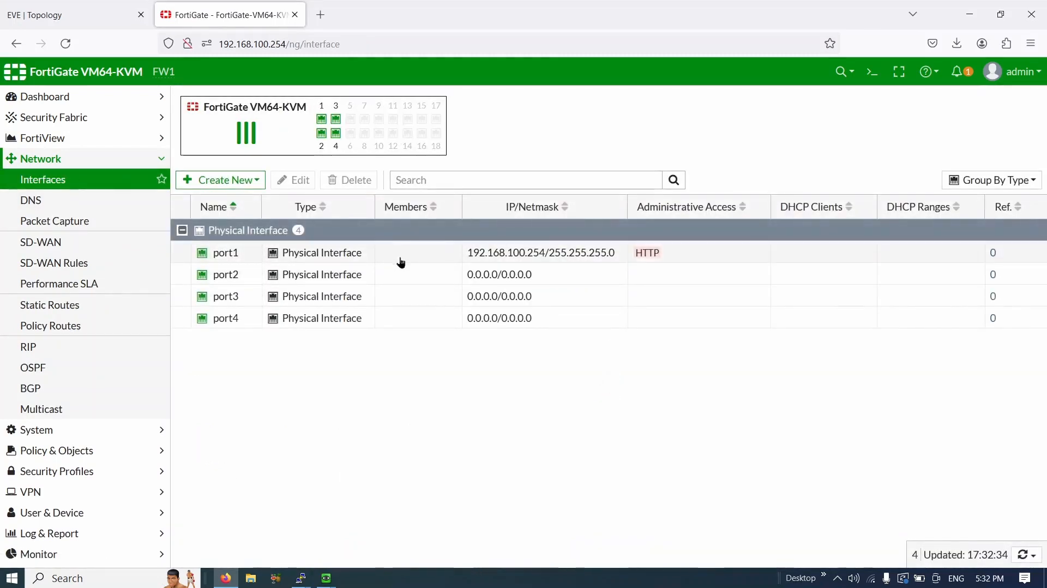
{"action": "double_click", "coordinate": [402, 254]}
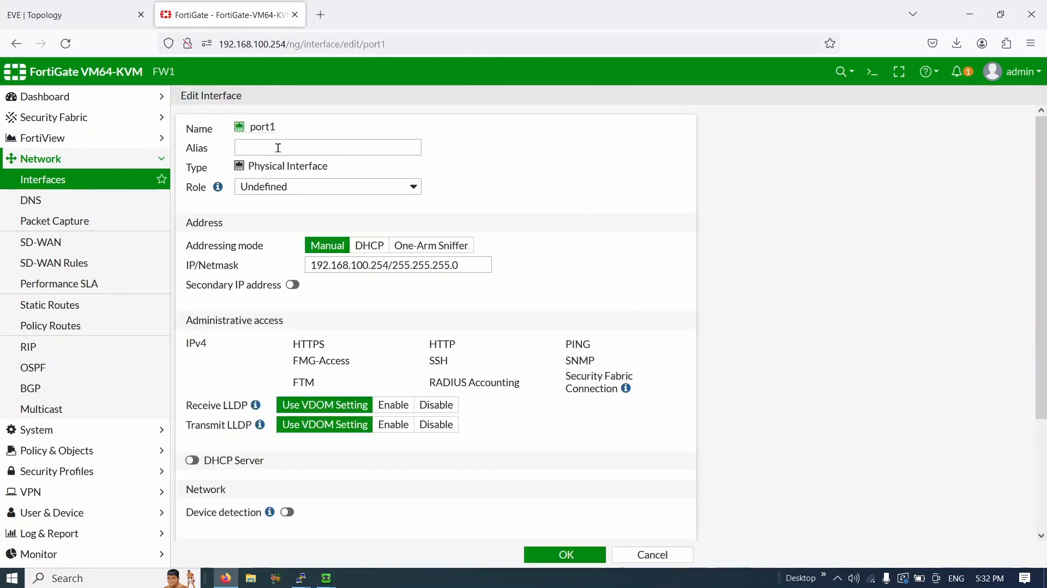
{"action": "left_click", "coordinate": [270, 152]}
{"action": "type", "text": "Outside"}
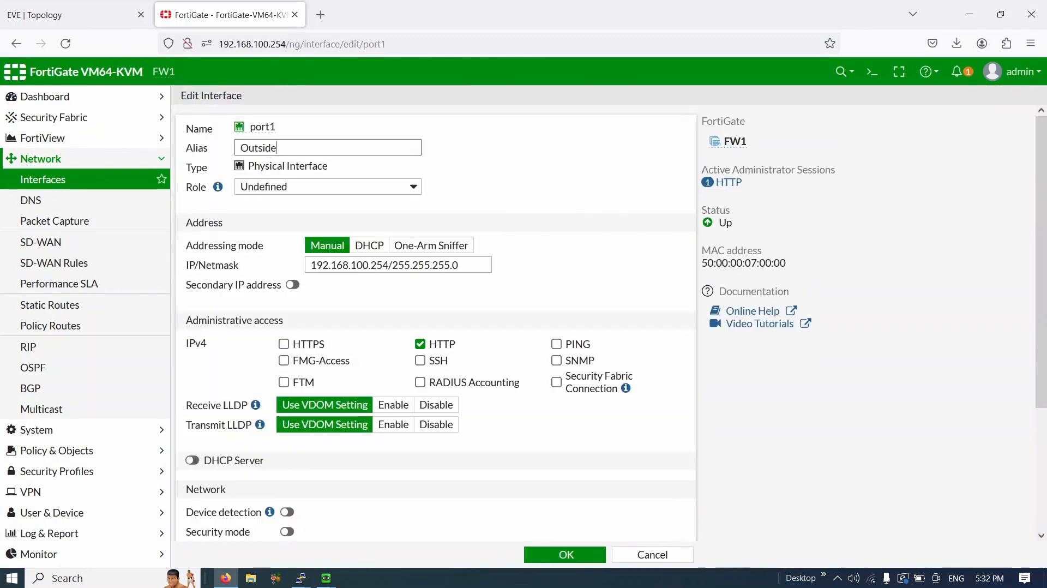
{"action": "left_click", "coordinate": [566, 555]}
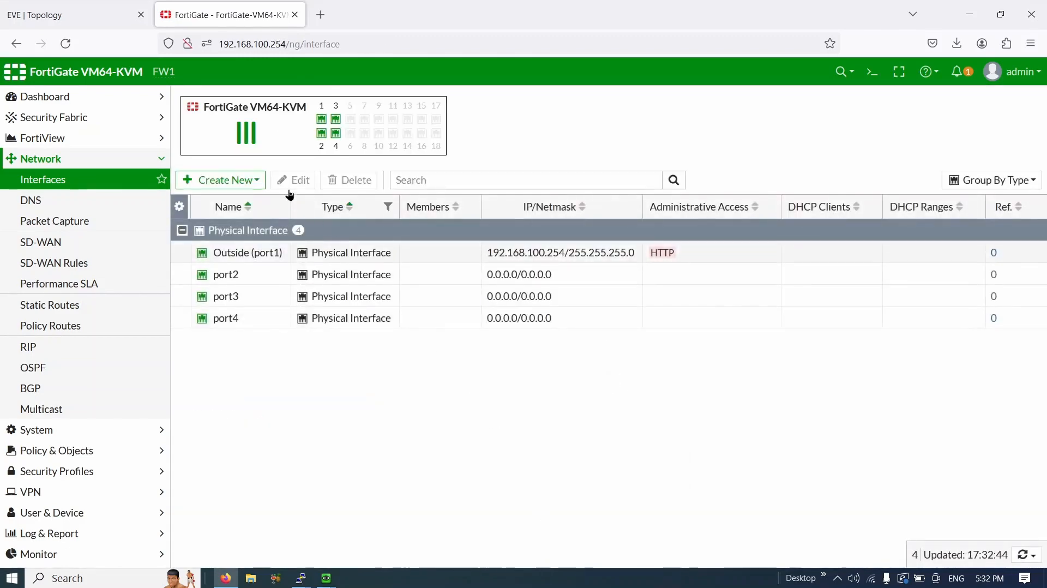
{"action": "key", "text": "ctrl+Tab"}
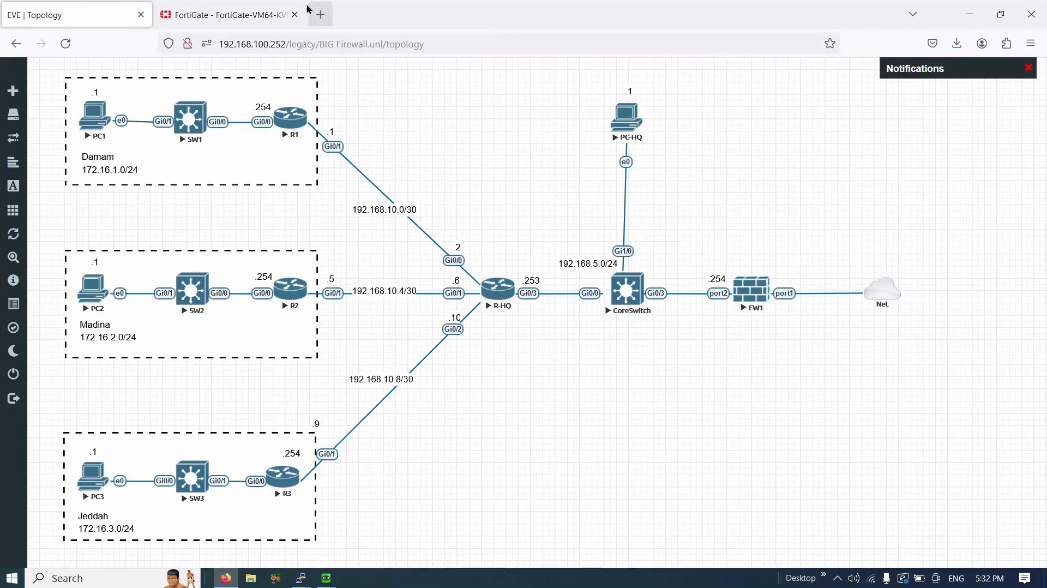
- Edit port2 with alias Inside and IP/Netmask 192.168.5.254/24, checking the inside subnet on the topology
{"action": "left_click", "coordinate": [284, 14]}
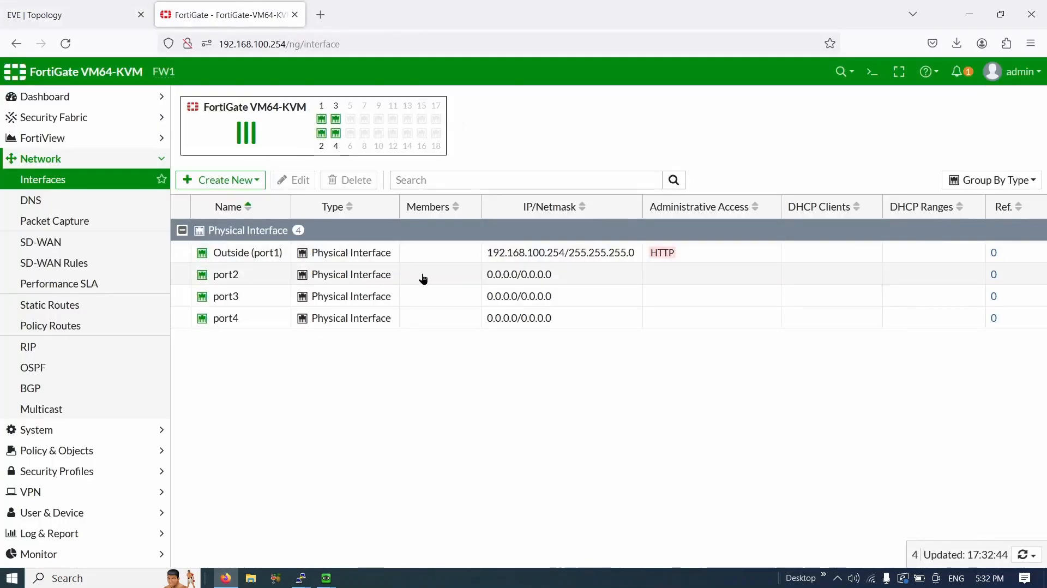
{"action": "double_click", "coordinate": [457, 276]}
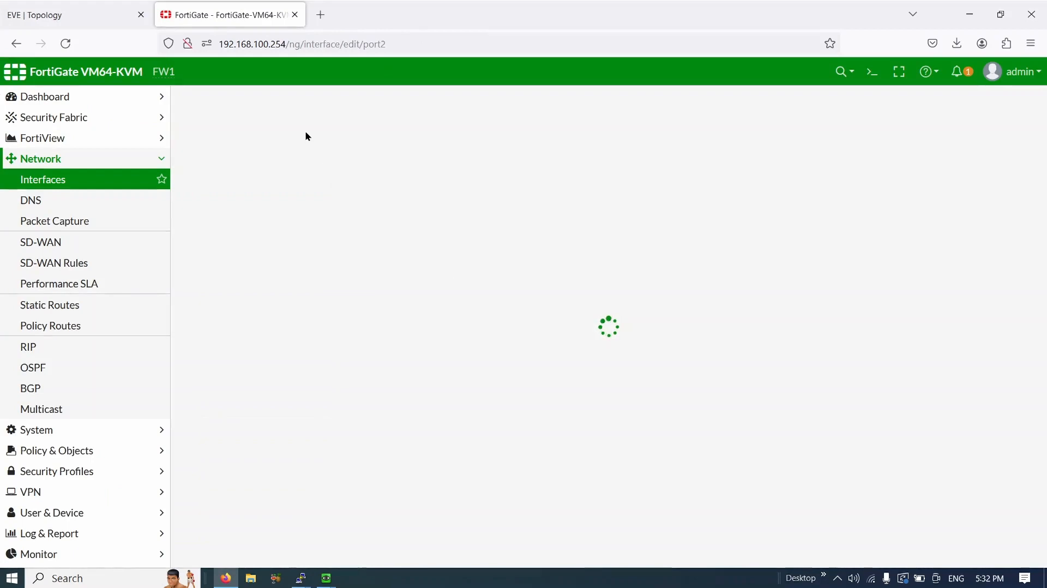
{"action": "type", "text": "Inside"}
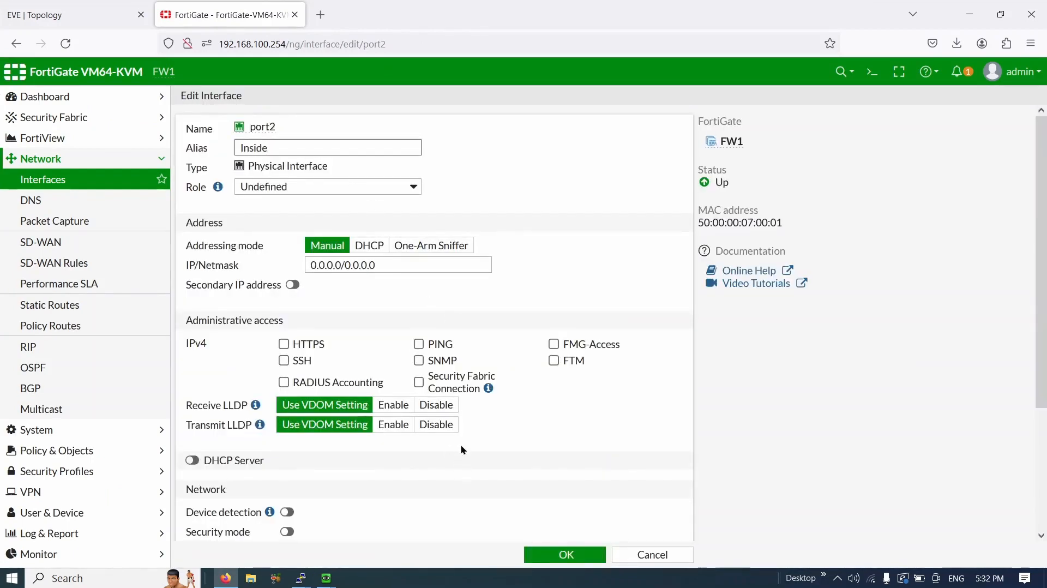
{"action": "triple_click", "coordinate": [436, 266]}
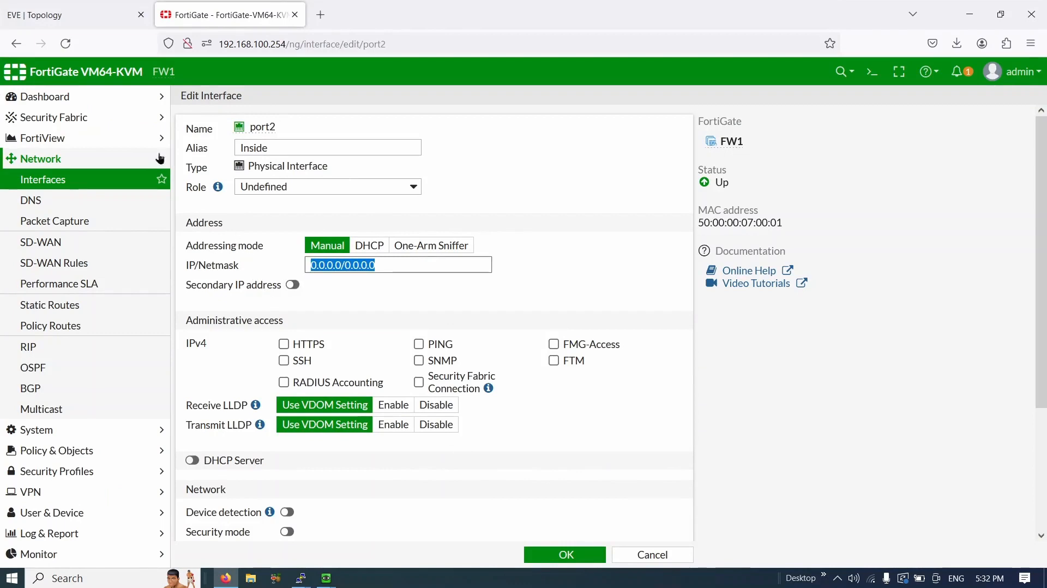
{"action": "left_click", "coordinate": [74, 24]}
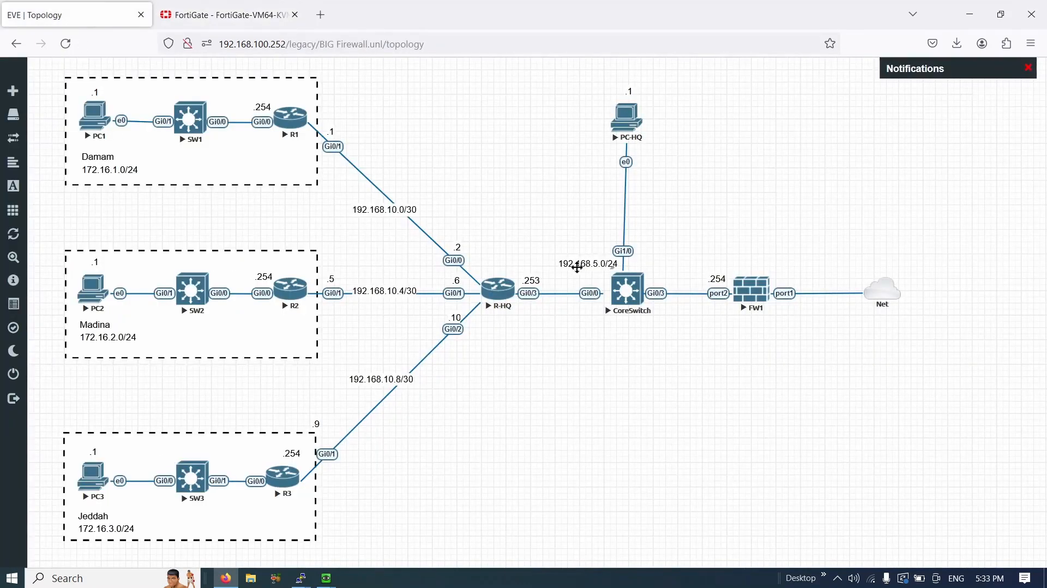
{"action": "left_click_drag", "start_coordinate": [564, 274], "coordinate": [596, 260]}
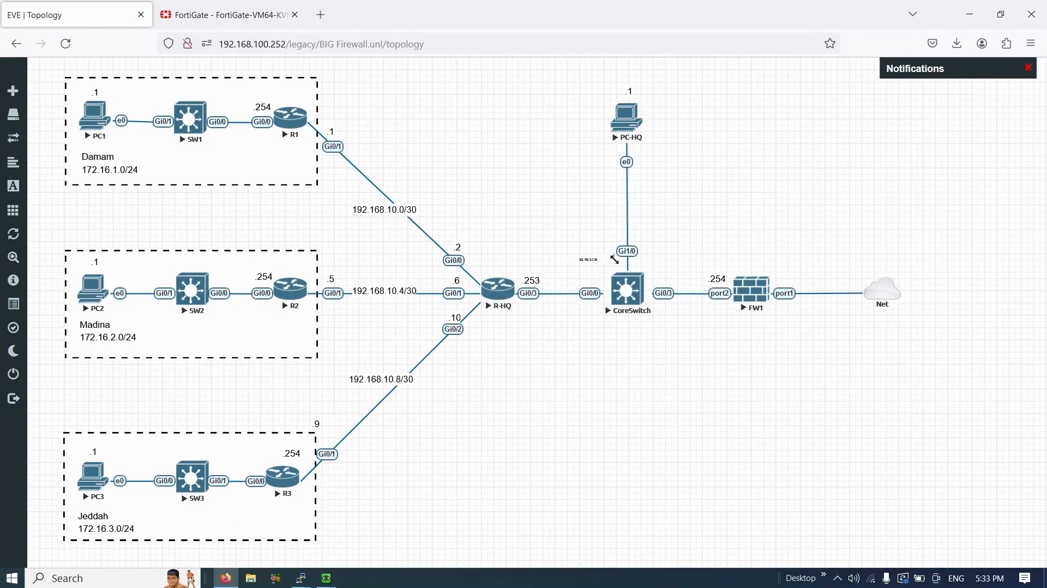
{"action": "left_click_drag", "start_coordinate": [615, 259], "coordinate": [623, 274]}
{"action": "left_click", "coordinate": [224, 15]}
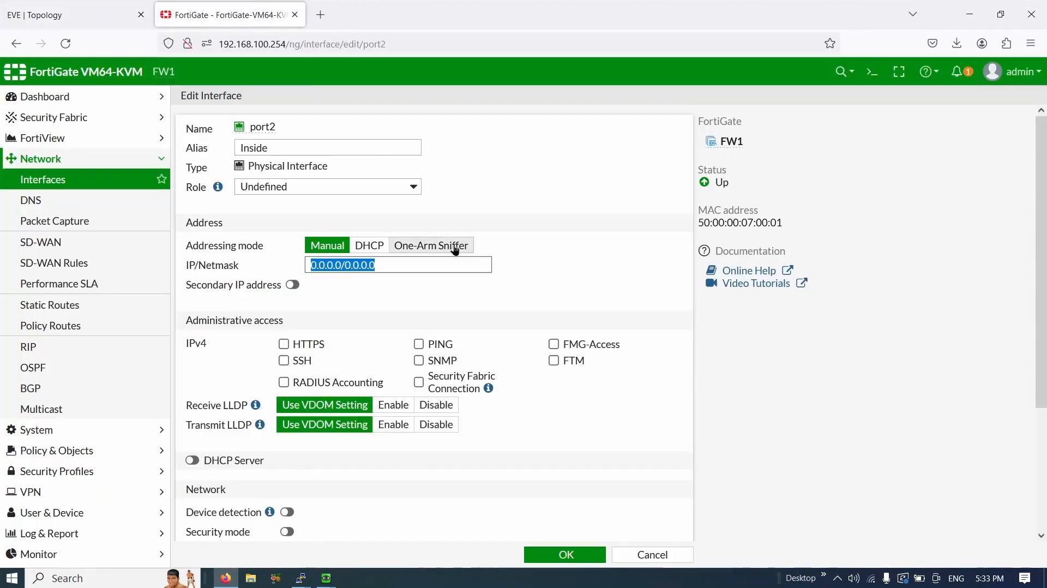
{"action": "type", "text": "192.16"}
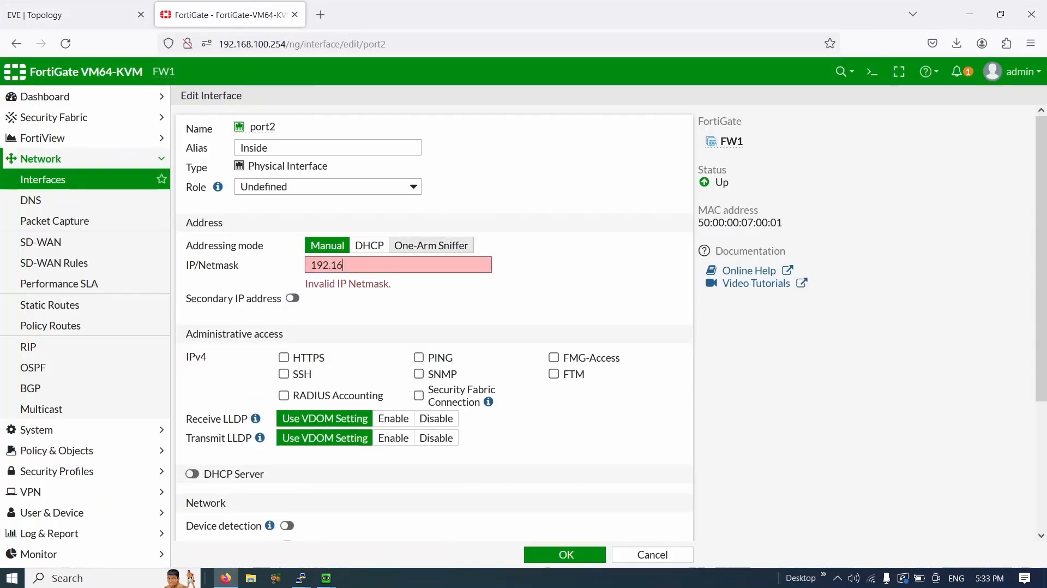
{"action": "type", "text": "8.5.254"}
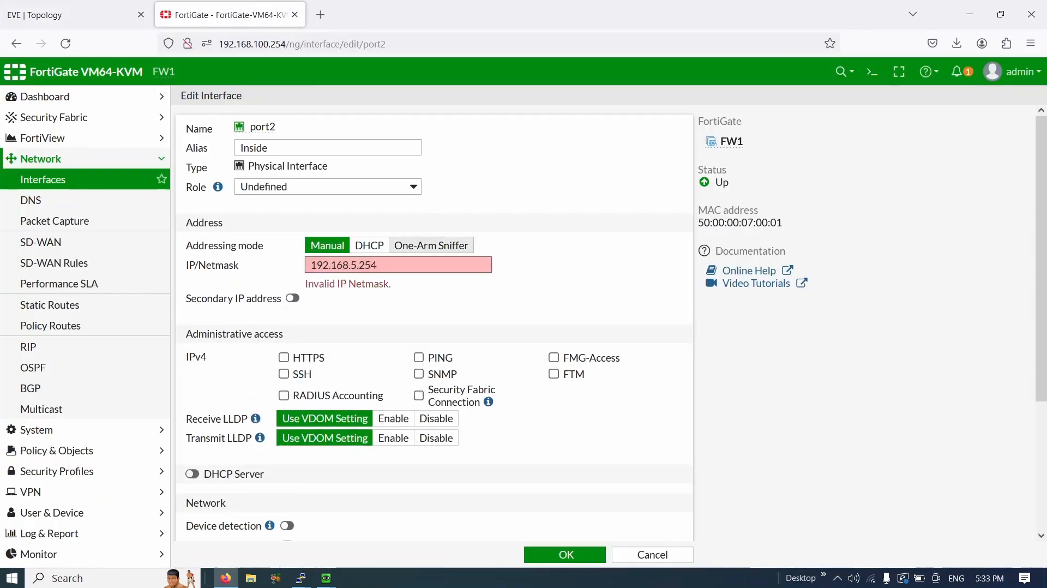
{"action": "type", "text": "/24"}
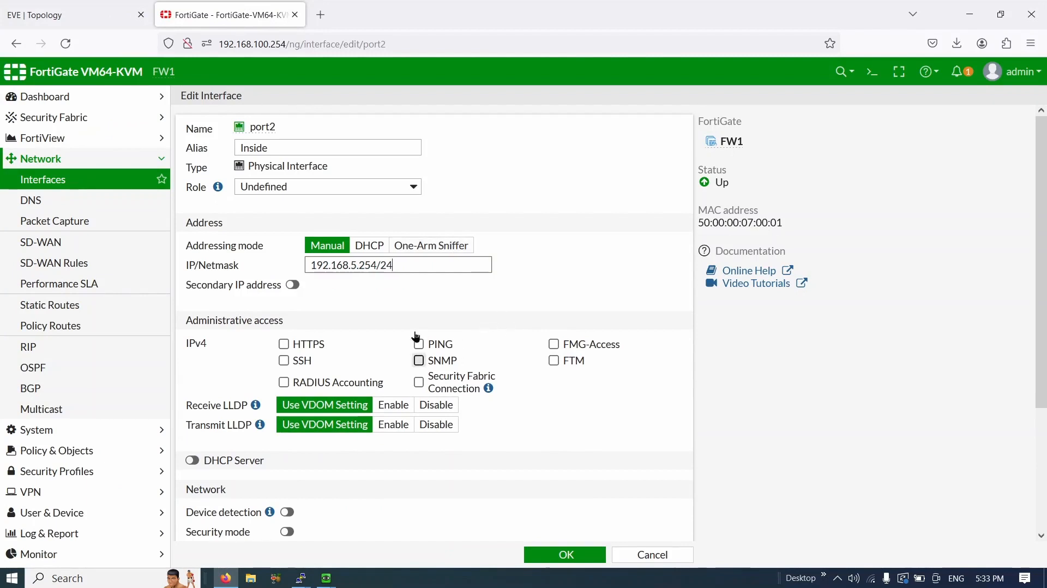
{"action": "left_click", "coordinate": [563, 555]}
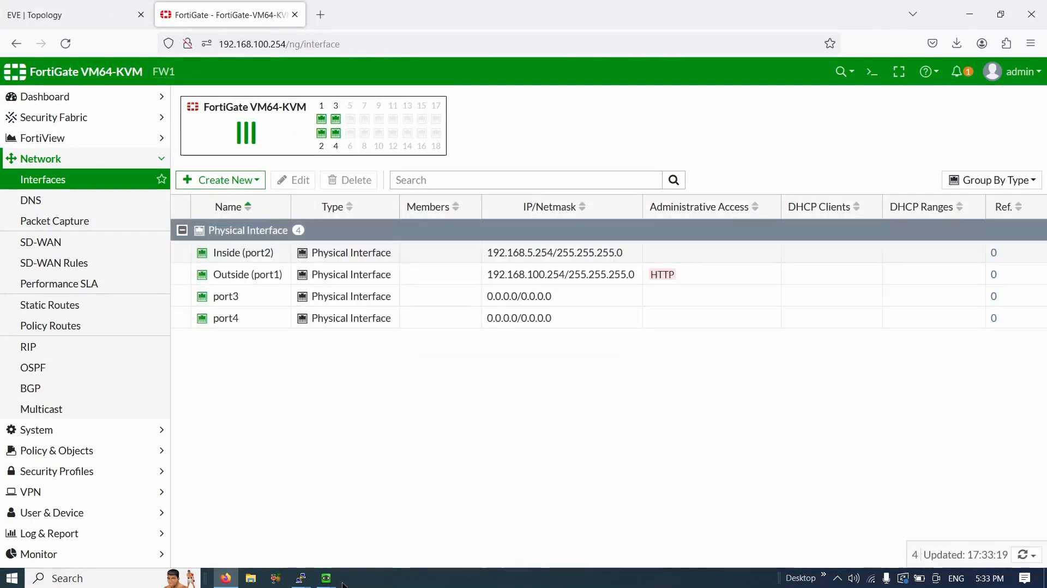
- Enable PING administrative access on the Inside (port2) interface and save it
{"action": "mouse_move", "coordinate": [301, 578]}
{"action": "left_click", "coordinate": [134, 536]}
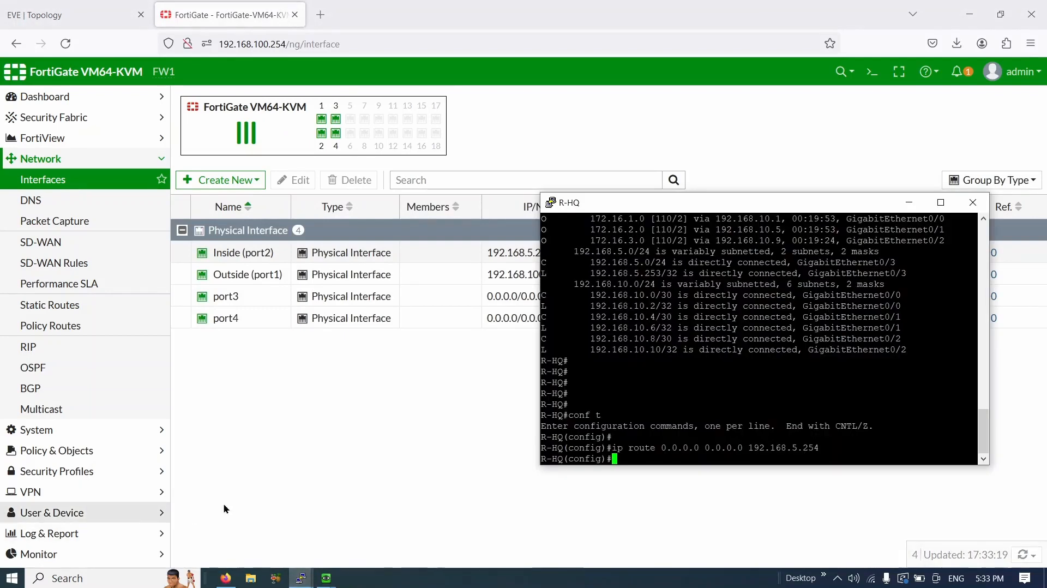
{"action": "double_click", "coordinate": [627, 201]}
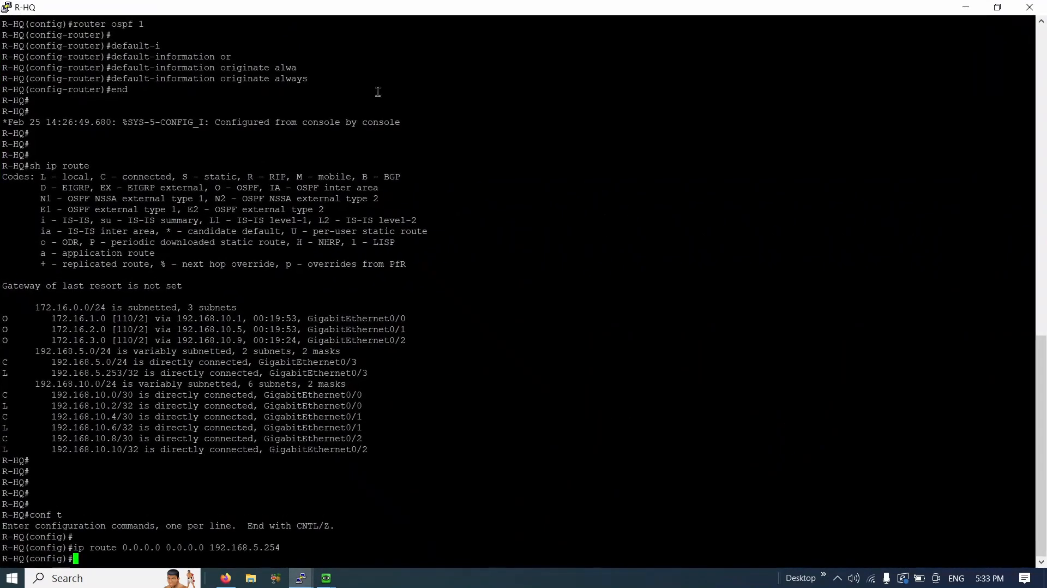
{"action": "left_click_drag", "start_coordinate": [393, 7], "coordinate": [820, 217]}
{"action": "left_click", "coordinate": [528, 391]}
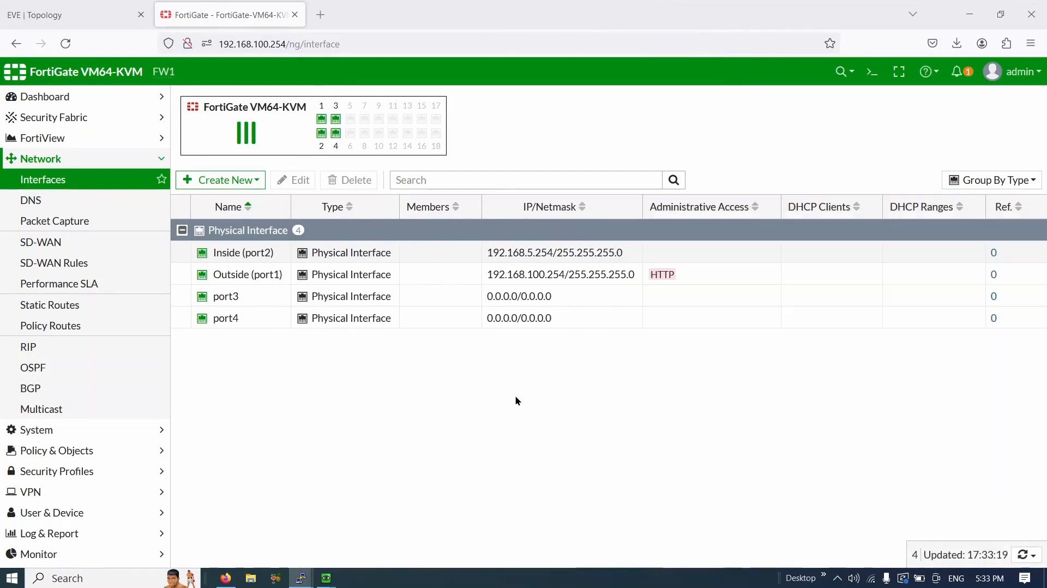
{"action": "left_click", "coordinate": [710, 252]}
{"action": "double_click", "coordinate": [711, 253]}
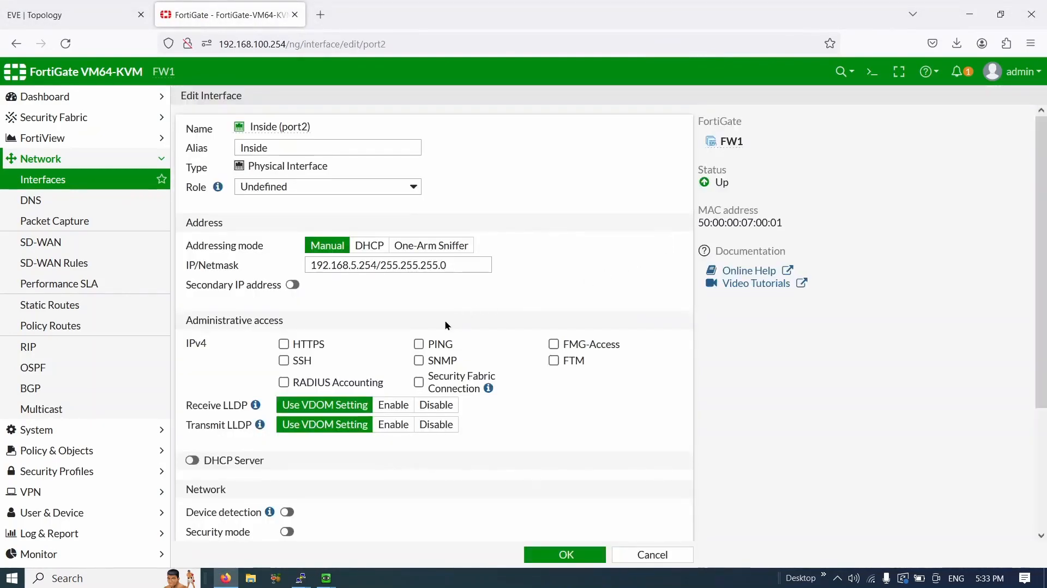
{"action": "left_click", "coordinate": [435, 349]}
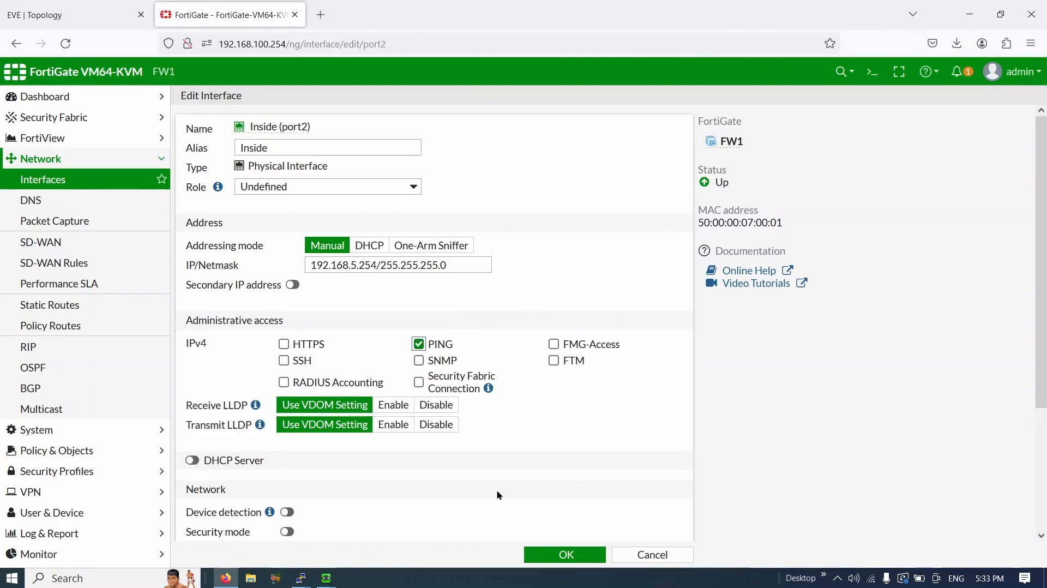
{"action": "left_click", "coordinate": [567, 558]}
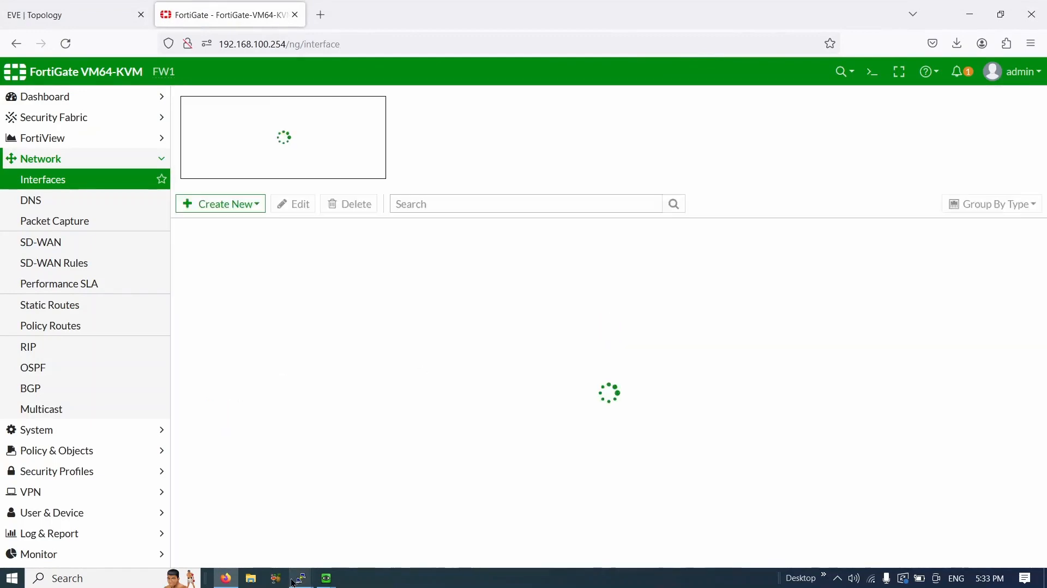
- From R-HQ's console, leave config mode and ping 192.168.5.254, confirming 100 percent success
{"action": "mouse_move", "coordinate": [300, 578]}
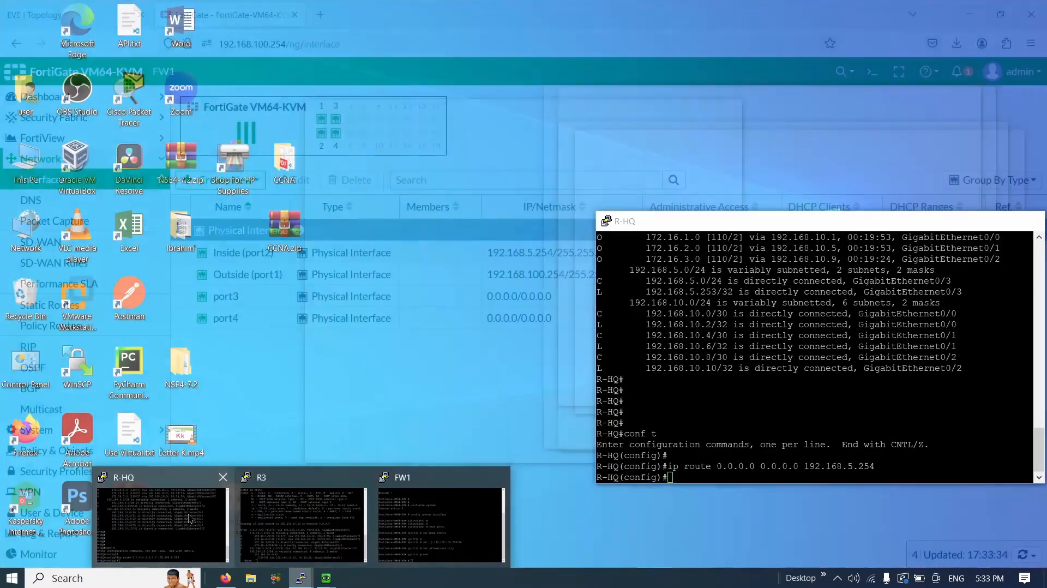
{"action": "left_click", "coordinate": [203, 529]}
{"action": "type", "text": "end"}
{"action": "key", "text": "Return"}
{"action": "key", "text": "Return"}
{"action": "key", "text": "Return"}
{"action": "key", "text": "Return"}
{"action": "key", "text": "Return"}
{"action": "key", "text": "Return"}
{"action": "key", "text": "Return"}
{"action": "key", "text": "Return"}
{"action": "key", "text": "Return"}
{"action": "key", "text": "Return"}
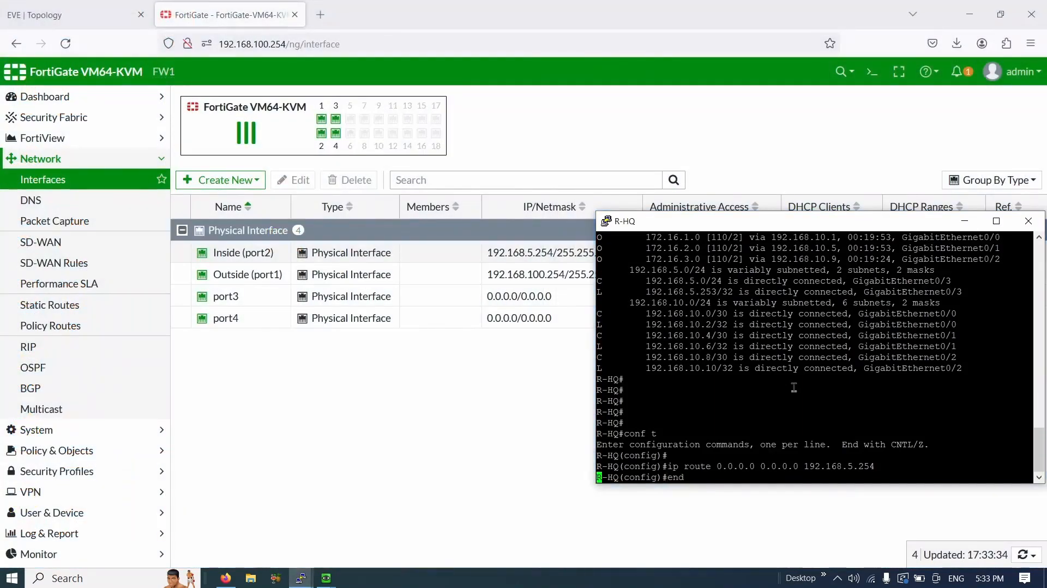
{"action": "type", "text": "ping"}
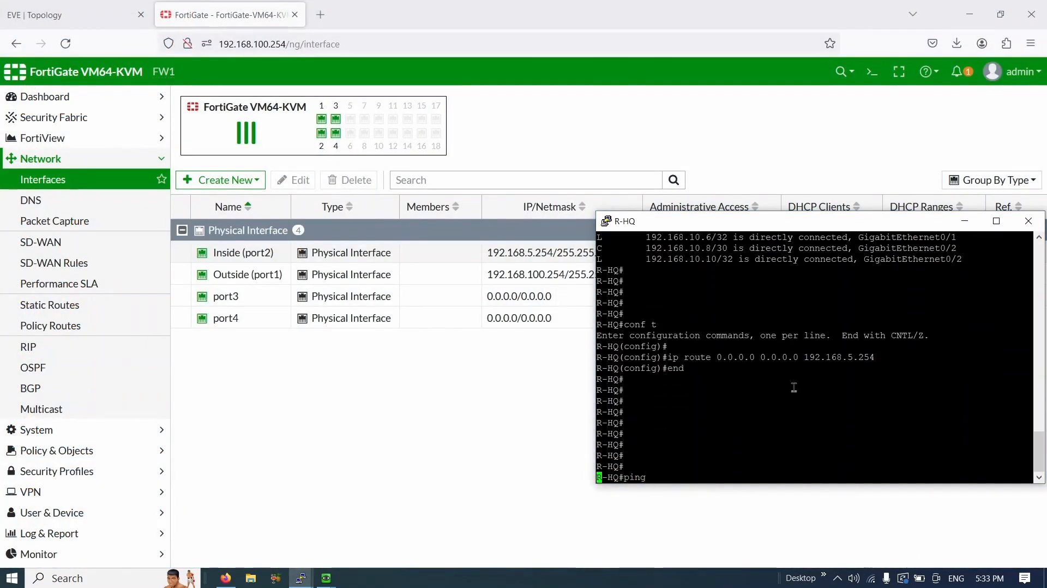
{"action": "type", "text": " 192.168."}
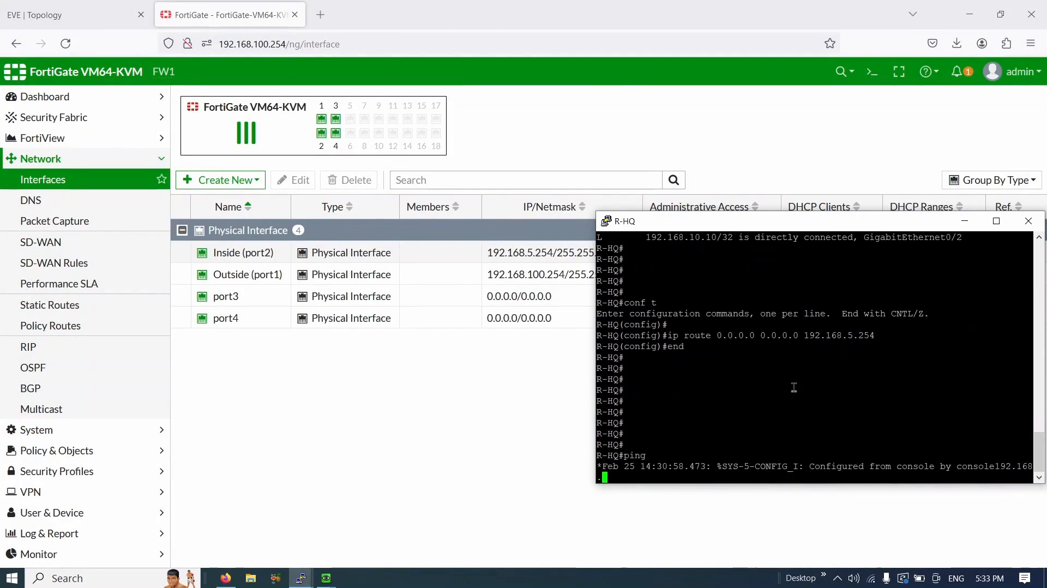
{"action": "type", "text": "5.254"}
{"action": "key", "text": "Return"}
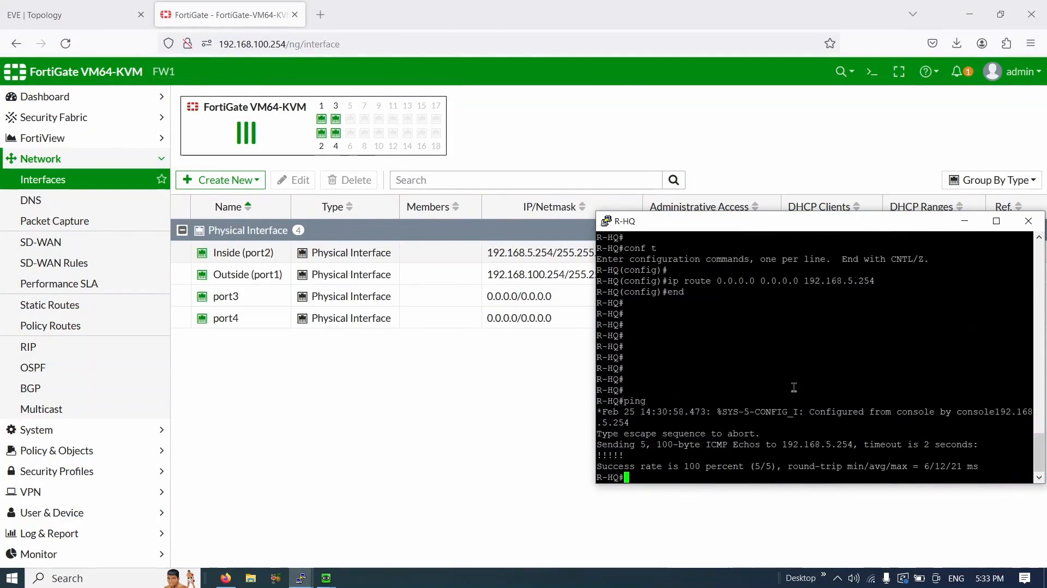
{"action": "left_click_drag", "start_coordinate": [697, 466], "coordinate": [593, 456]}
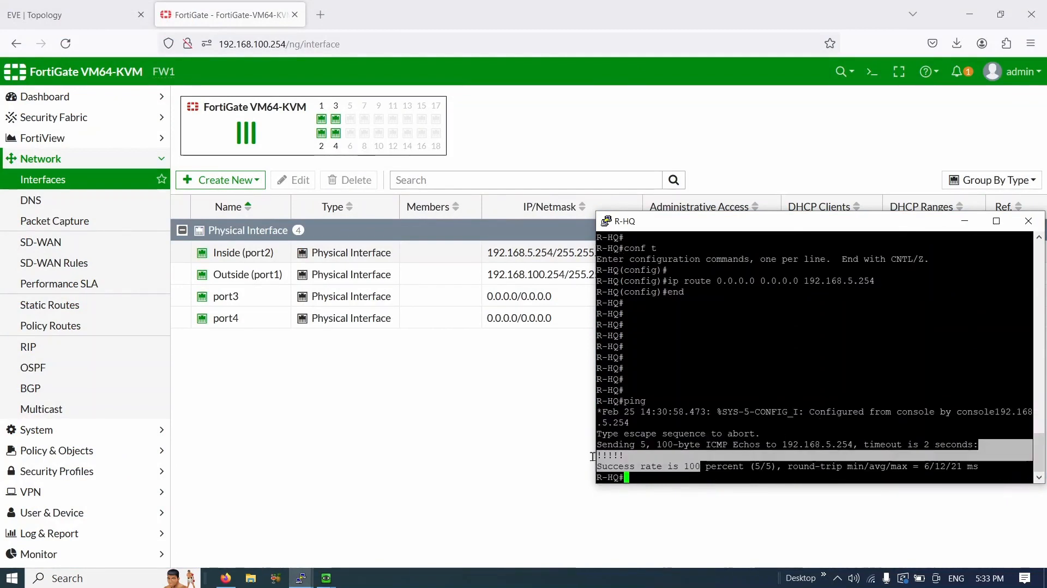
{"action": "left_click", "coordinate": [654, 454]}
{"action": "left_click", "coordinate": [495, 480]}
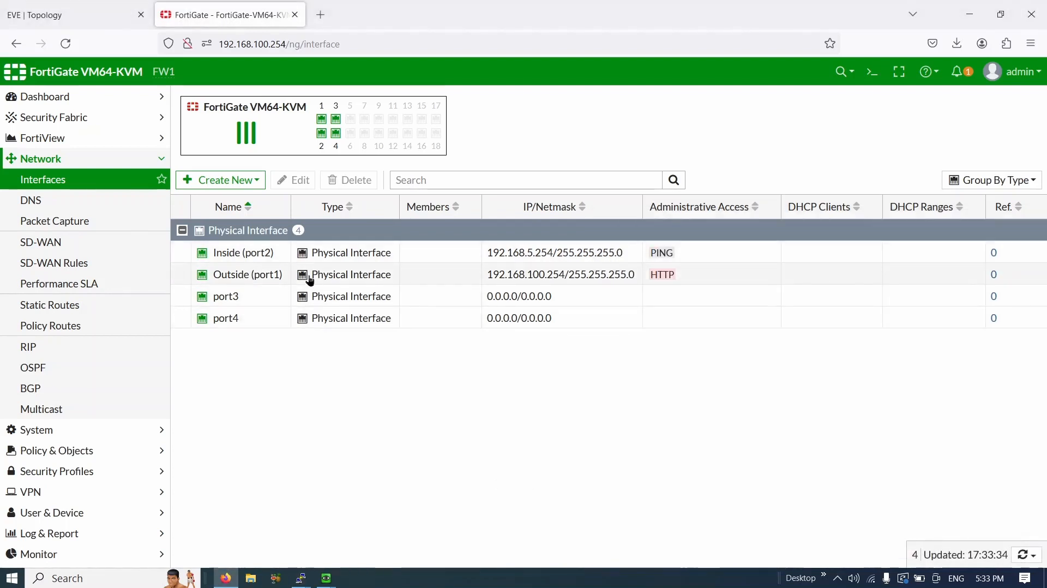
- In Network > DNS, specify 192.168.100.1 as primary and 8.8.8.8 as secondary DNS, then apply
{"action": "left_click", "coordinate": [126, 201]}
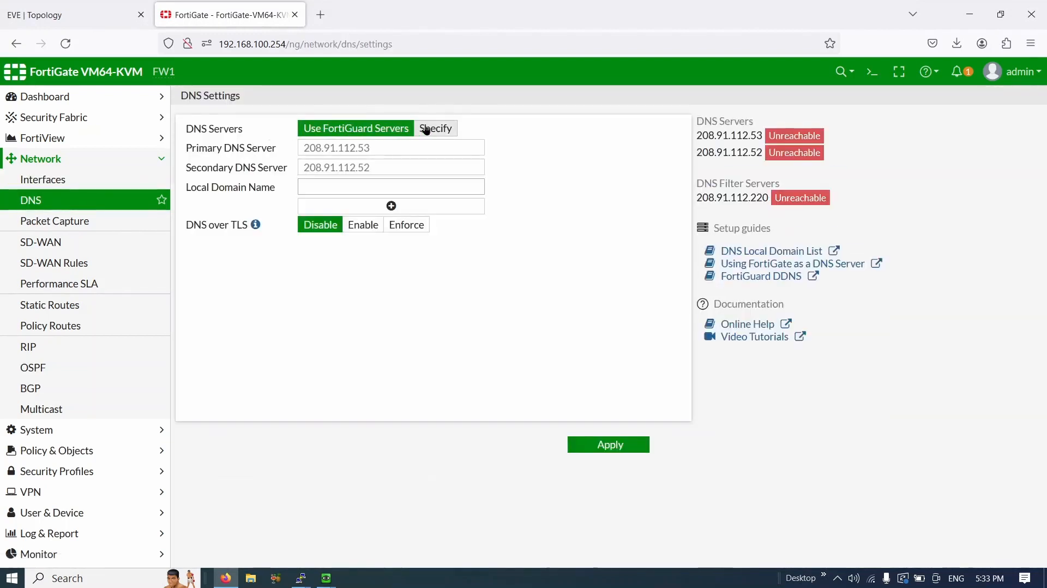
{"action": "left_click", "coordinate": [436, 128]}
{"action": "left_click", "coordinate": [403, 148]}
{"action": "left_click_drag", "start_coordinate": [403, 148], "coordinate": [248, 152]}
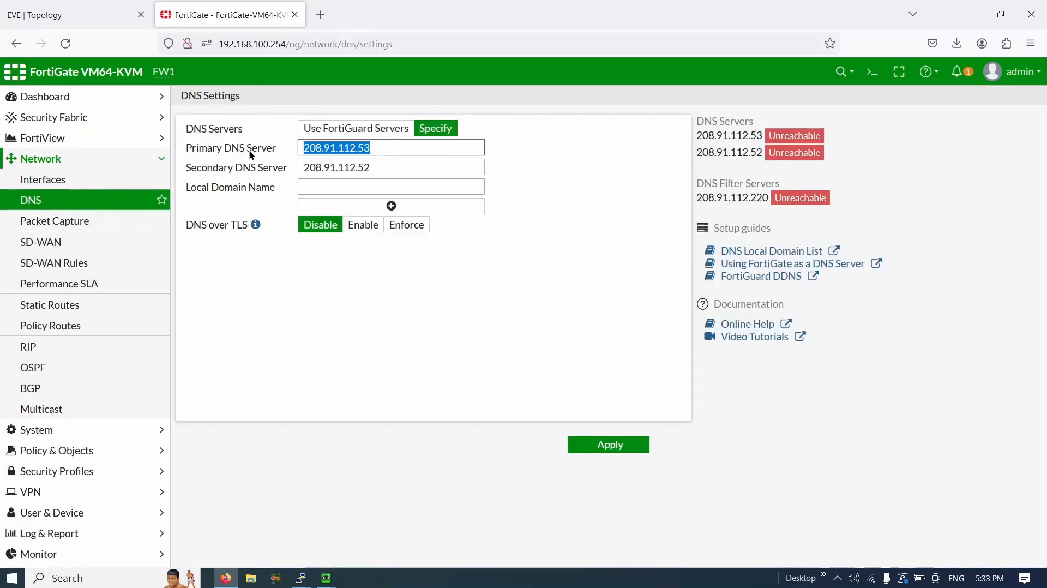
{"action": "type", "text": "192.168.1"}
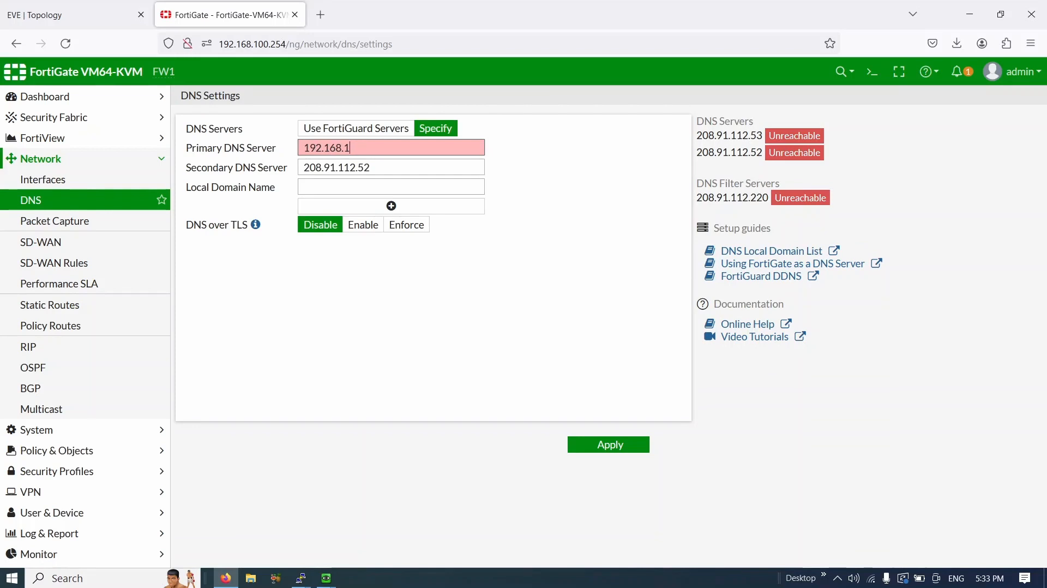
{"action": "type", "text": "00.1"}
{"action": "key", "text": "Tab"}
{"action": "type", "text": "8."}
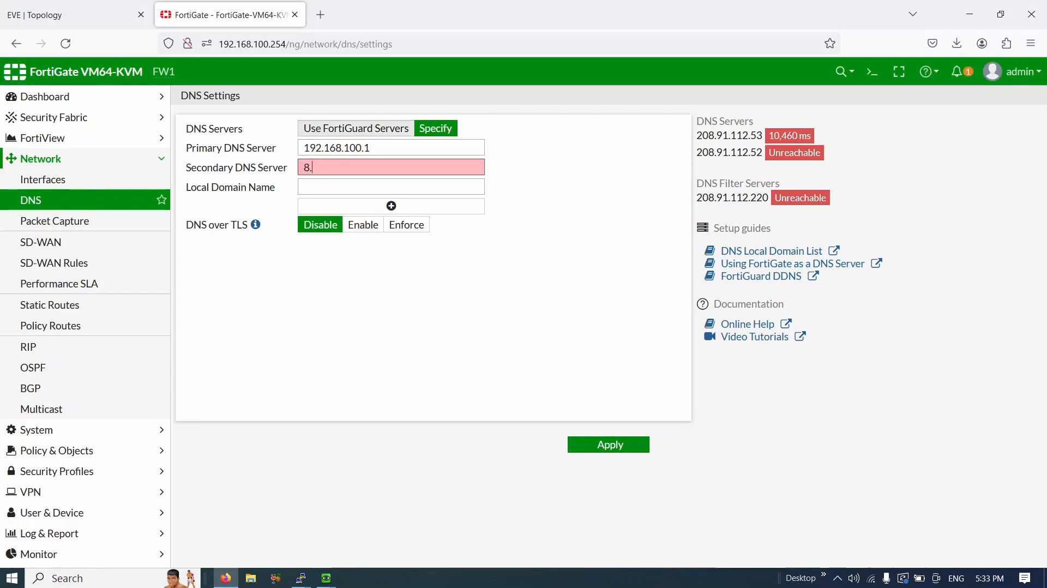
{"action": "type", "text": "8.8.8"}
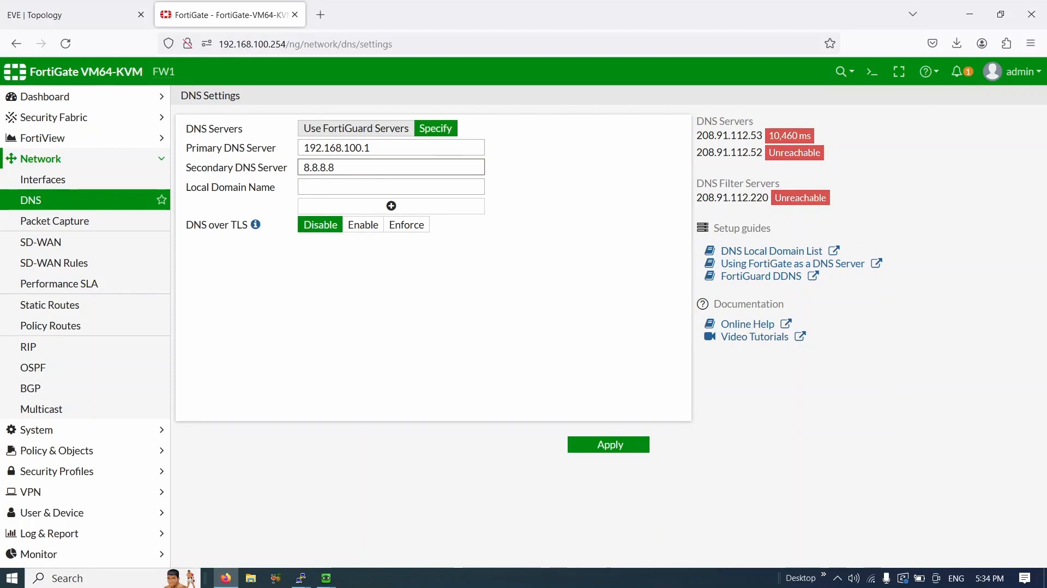
{"action": "left_click", "coordinate": [617, 446]}
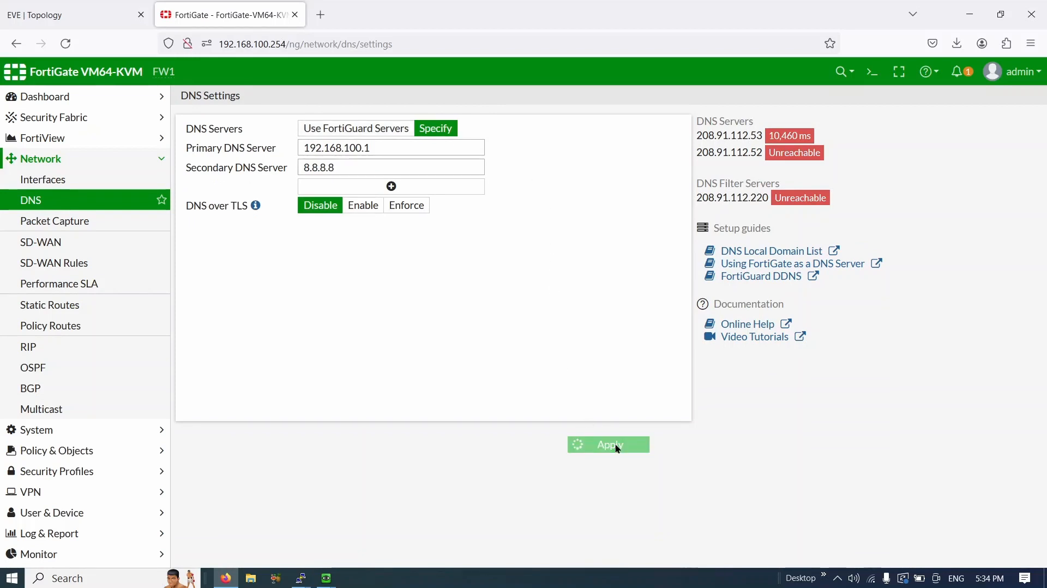
{"action": "left_click", "coordinate": [614, 446]}
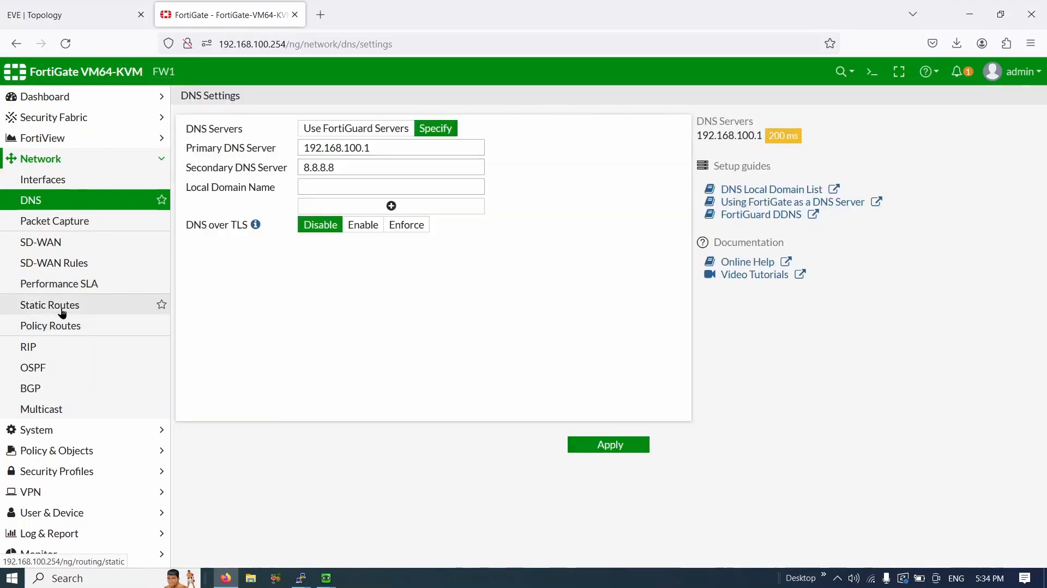
{"action": "left_click", "coordinate": [63, 314]}
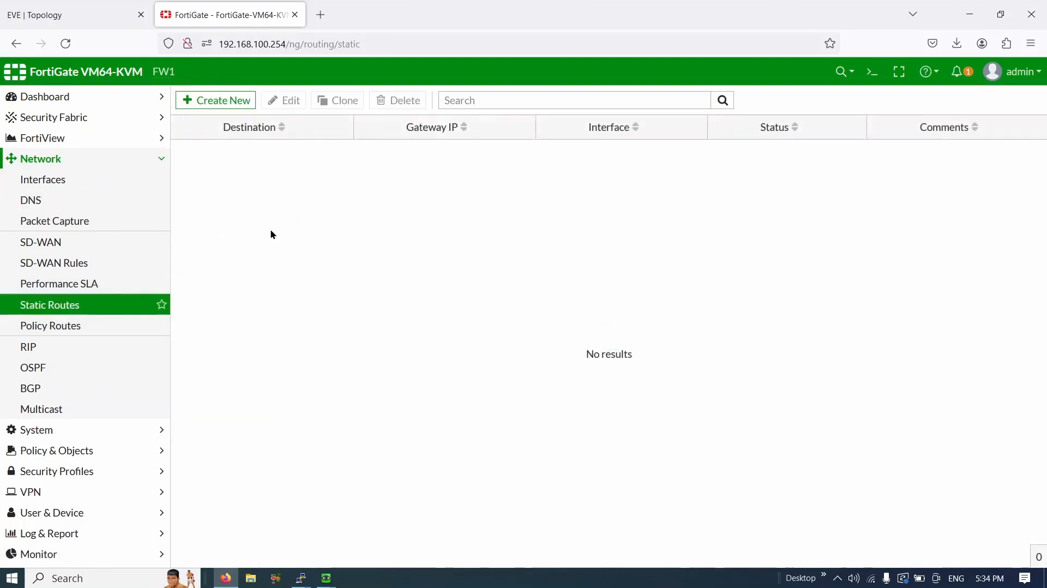
- Create a static route to 0.0.0.0/0 via gateway 192.168.100.1 on interface Outside (port1)
{"action": "left_click", "coordinate": [240, 109]}
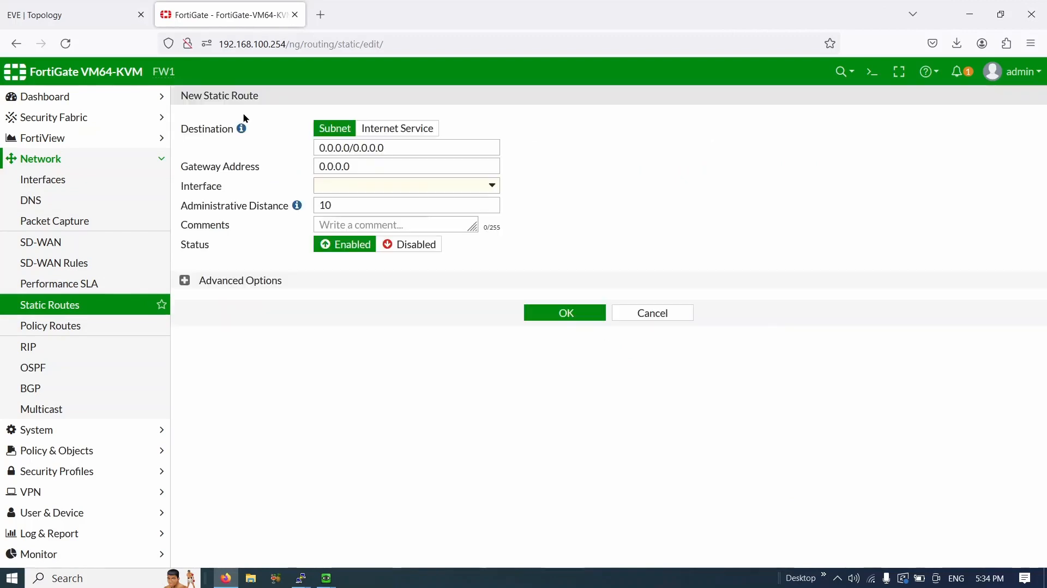
{"action": "left_click_drag", "start_coordinate": [434, 151], "coordinate": [288, 155]}
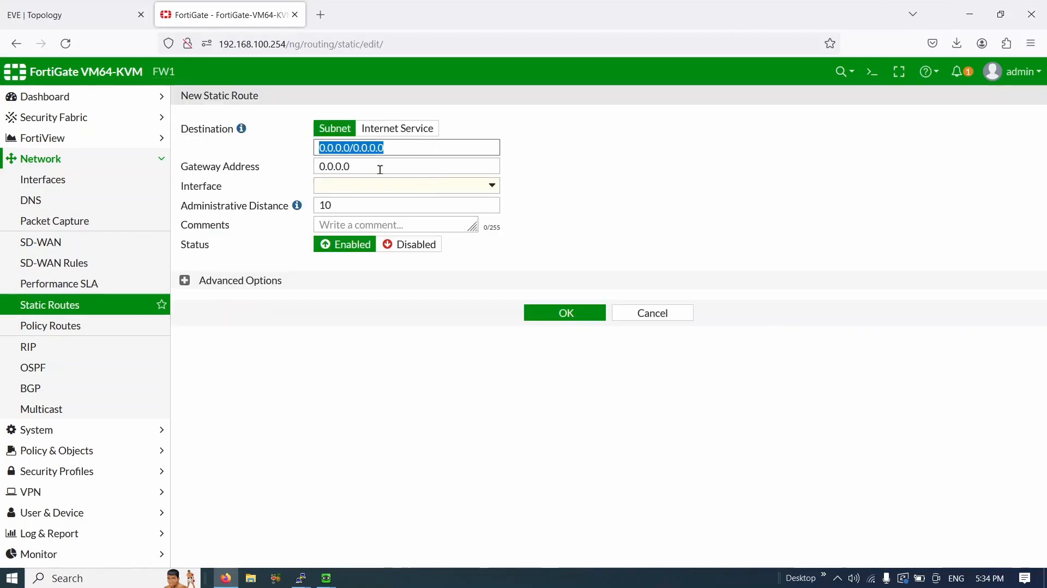
{"action": "left_click_drag", "start_coordinate": [379, 168], "coordinate": [320, 166]}
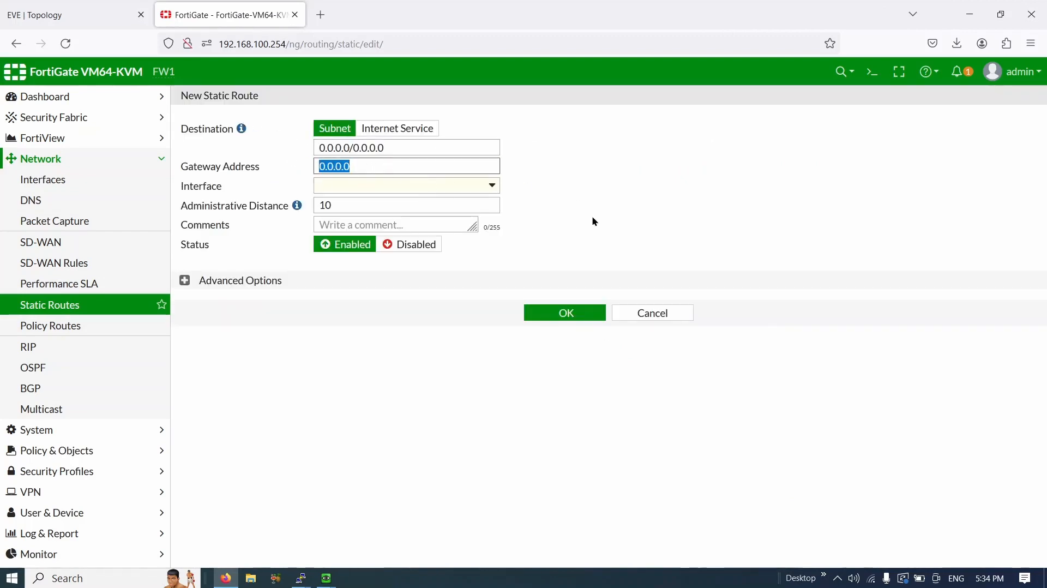
{"action": "type", "text": "192.168.100.1"}
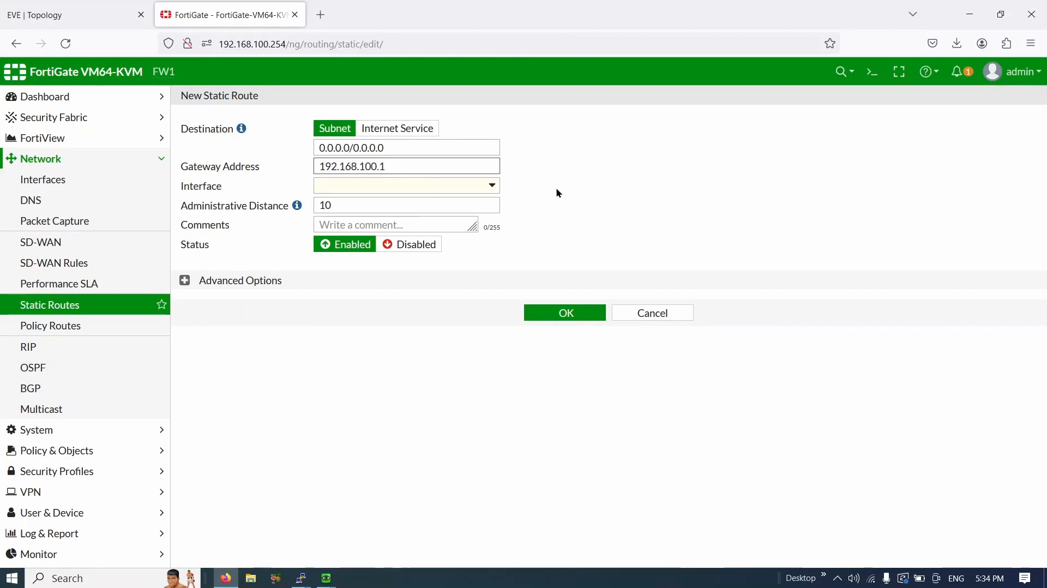
{"action": "left_click", "coordinate": [114, 6]}
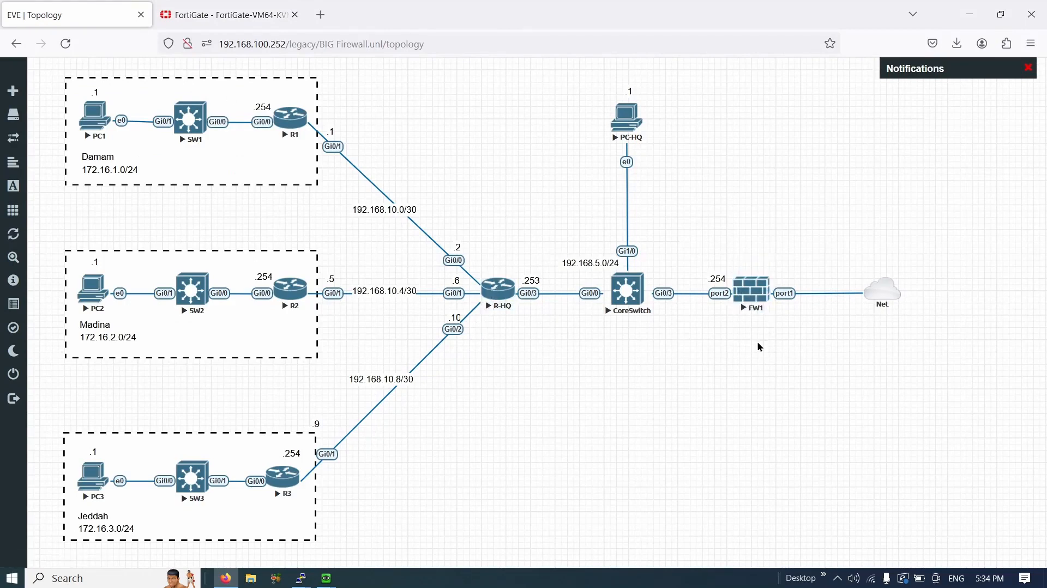
{"action": "left_click", "coordinate": [235, 15]}
{"action": "left_click", "coordinate": [369, 192]}
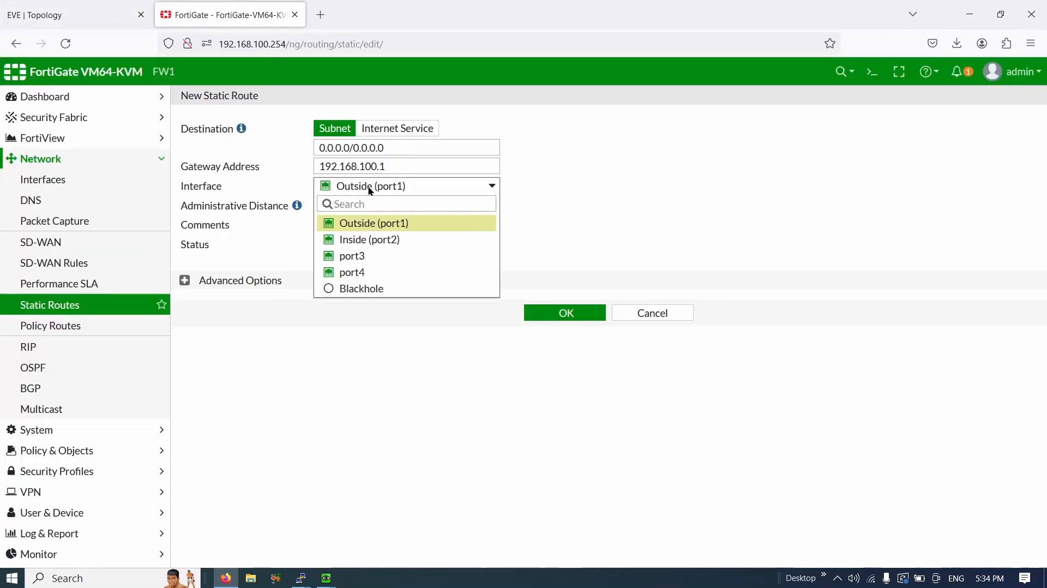
{"action": "left_click", "coordinate": [400, 219]}
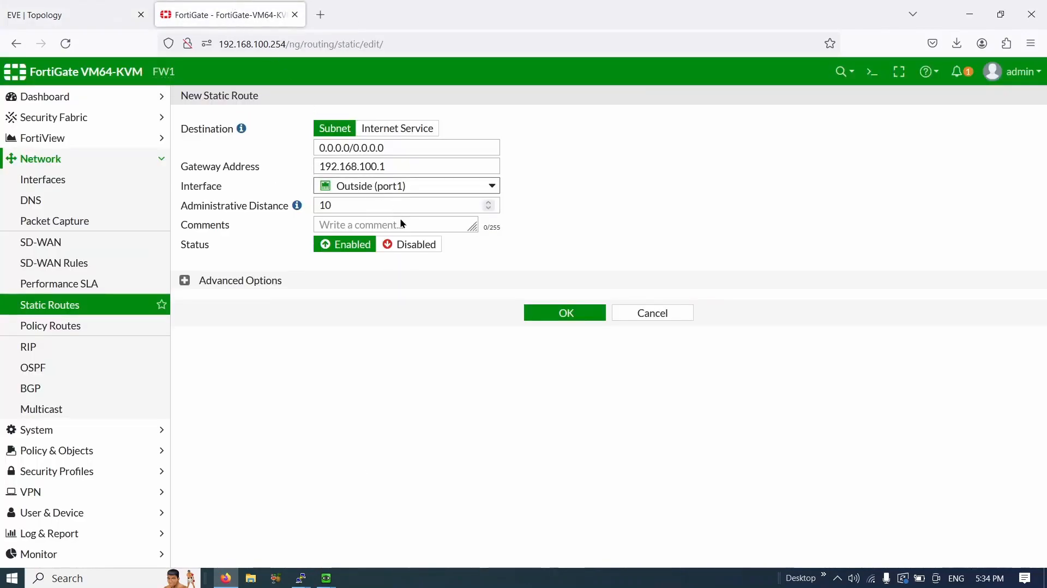
{"action": "left_click", "coordinate": [568, 314]}
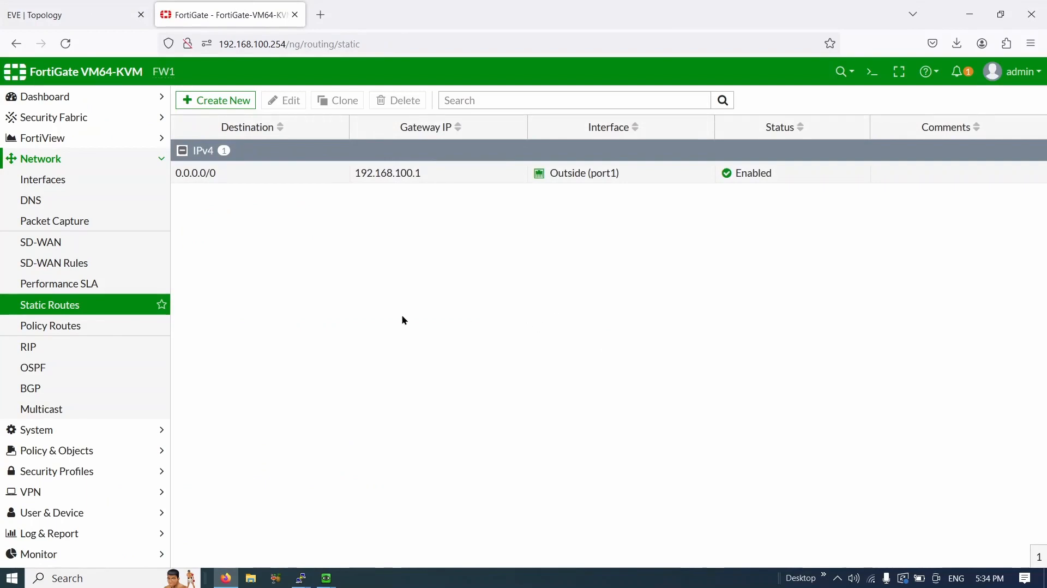
- Start a new address under Policy & Objects > Addresses and name it LAN-Branches
{"action": "left_click", "coordinate": [116, 457]}
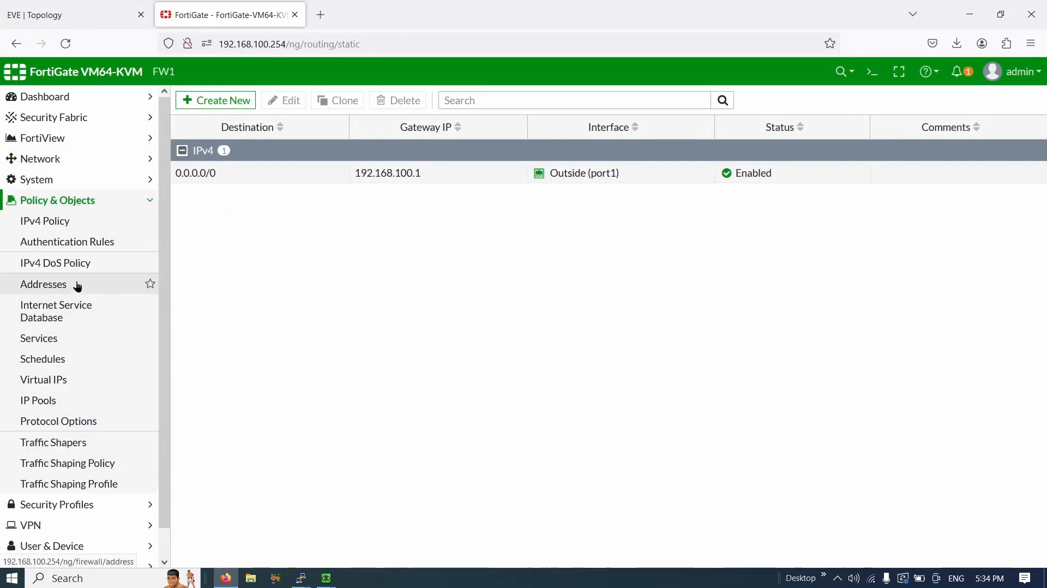
{"action": "left_click", "coordinate": [78, 286]}
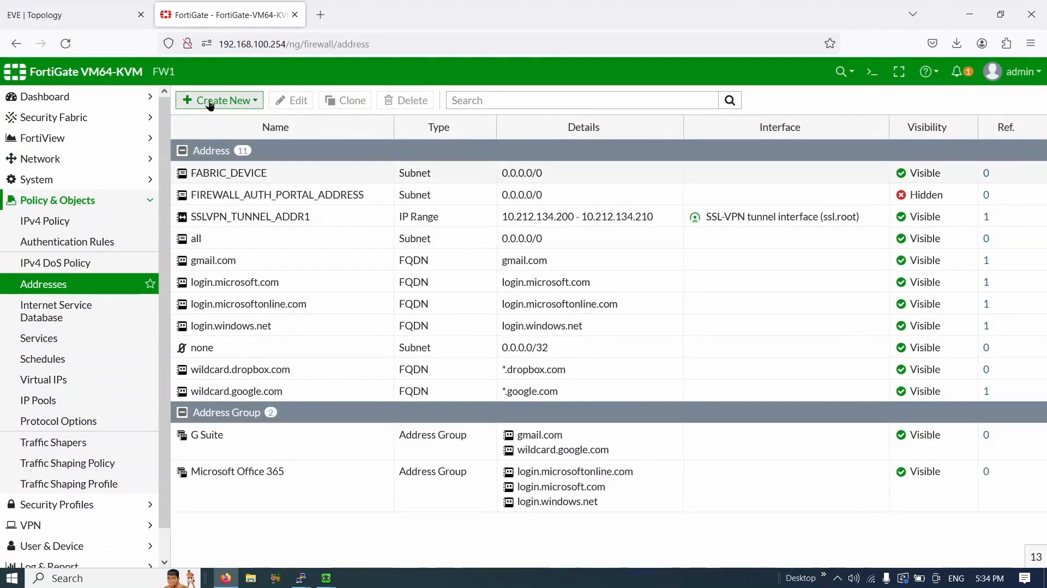
{"action": "left_click", "coordinate": [211, 104]}
{"action": "left_click", "coordinate": [214, 121]}
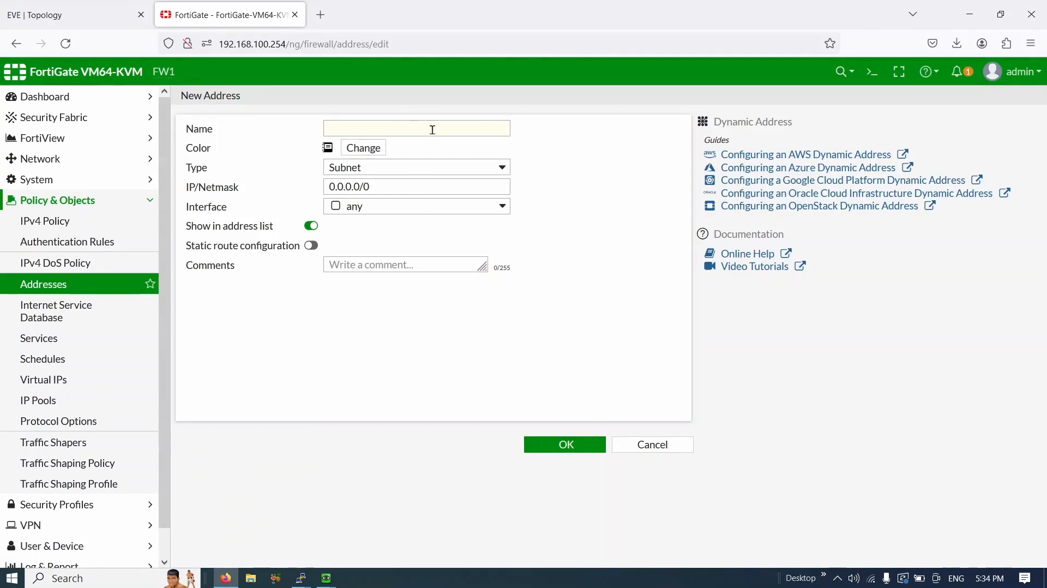
{"action": "left_click", "coordinate": [430, 130]}
{"action": "type", "text": "Bra"}
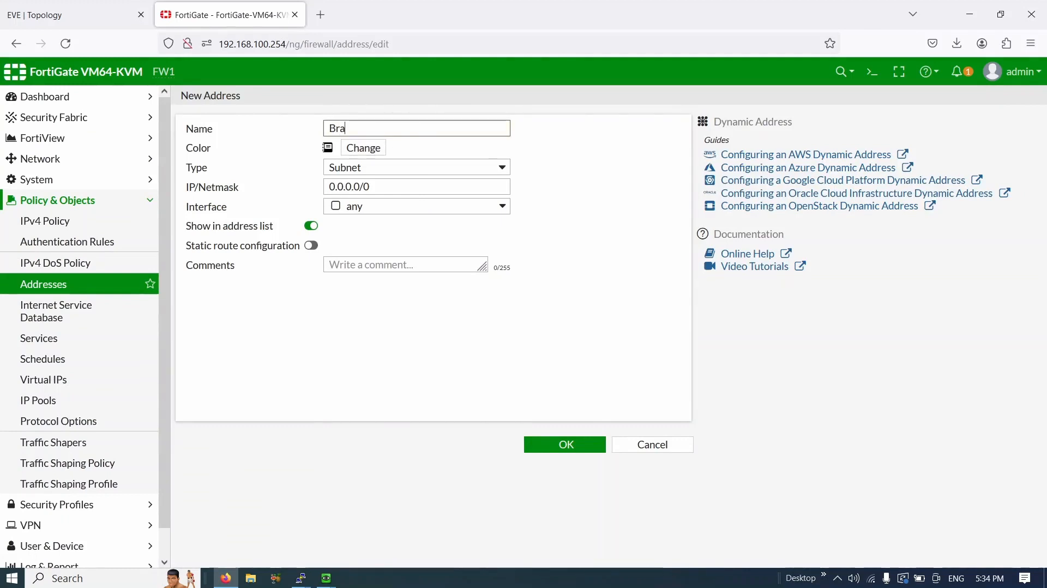
{"action": "type", "text": "nches"}
{"action": "key", "text": "ctrl+a"}
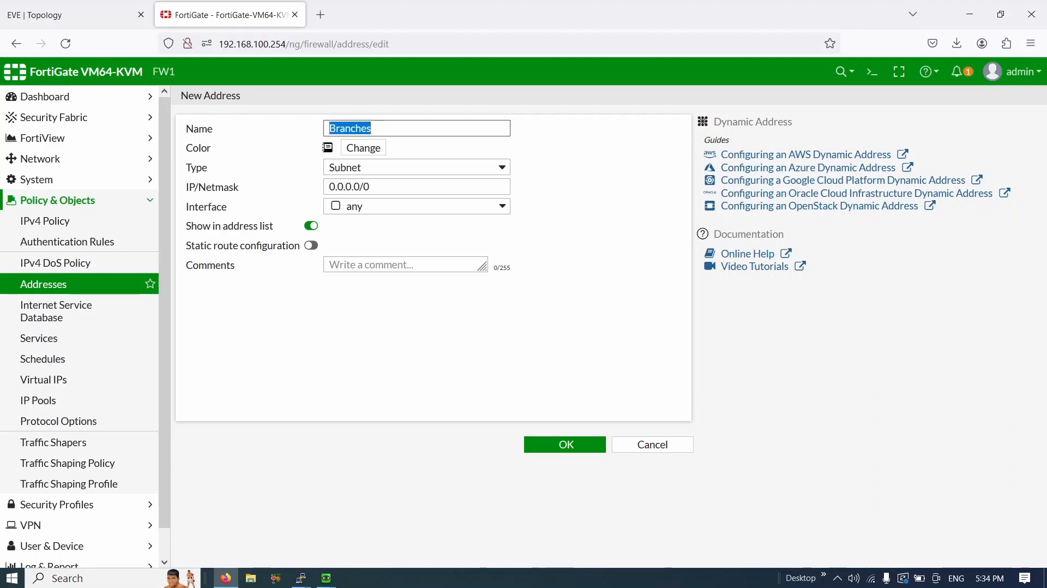
{"action": "type", "text": "LAN-"}
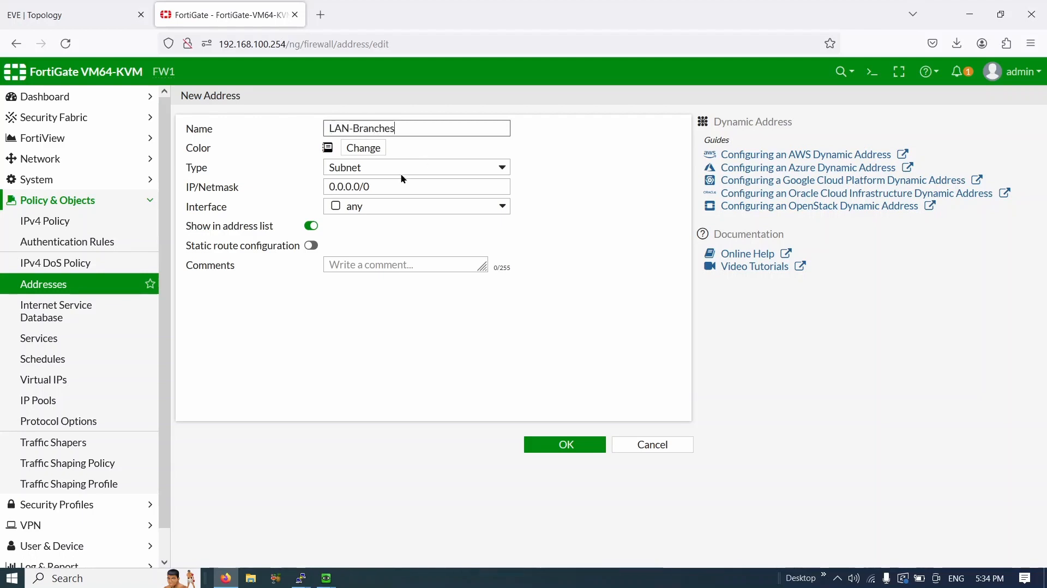
- Give LAN-Branches subnet 172.16.0.0/16 on interface Inside (port2) and save it
{"action": "left_click_drag", "start_coordinate": [375, 187], "coordinate": [291, 187]}
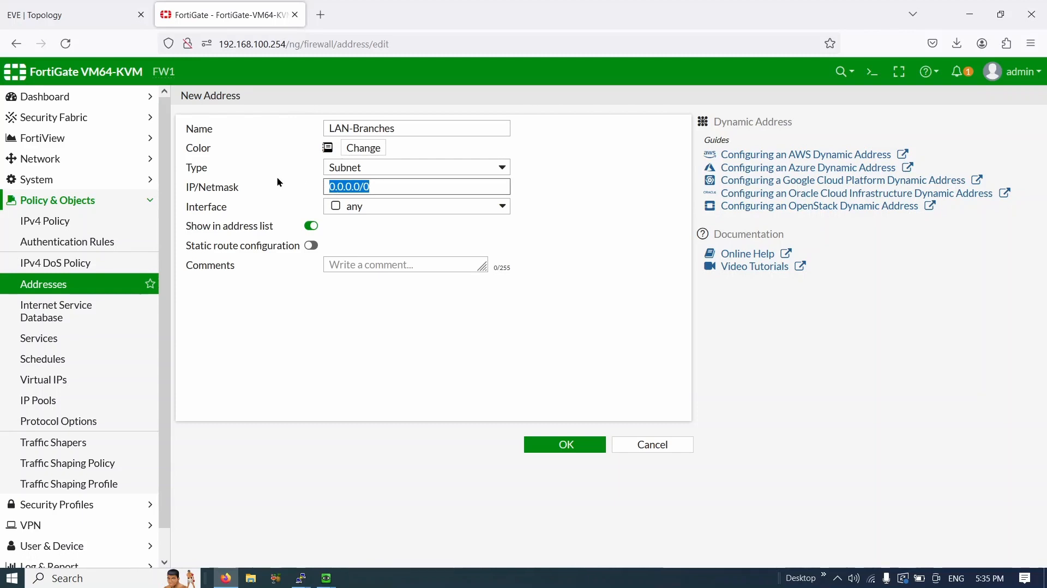
{"action": "type", "text": "17"}
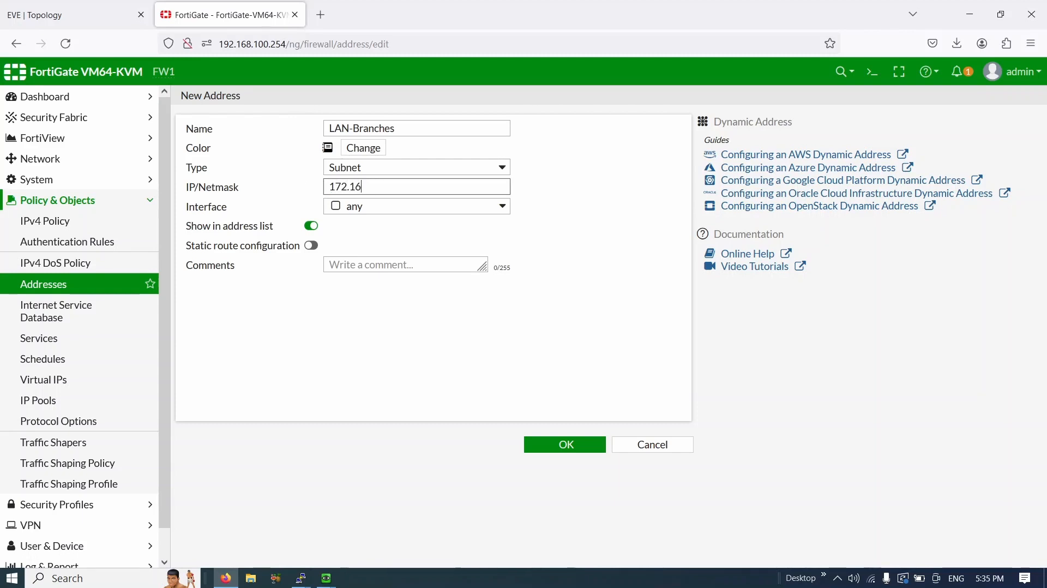
{"action": "type", "text": "2.16.0.0/16"}
{"action": "left_click_drag", "start_coordinate": [414, 189], "coordinate": [327, 193]}
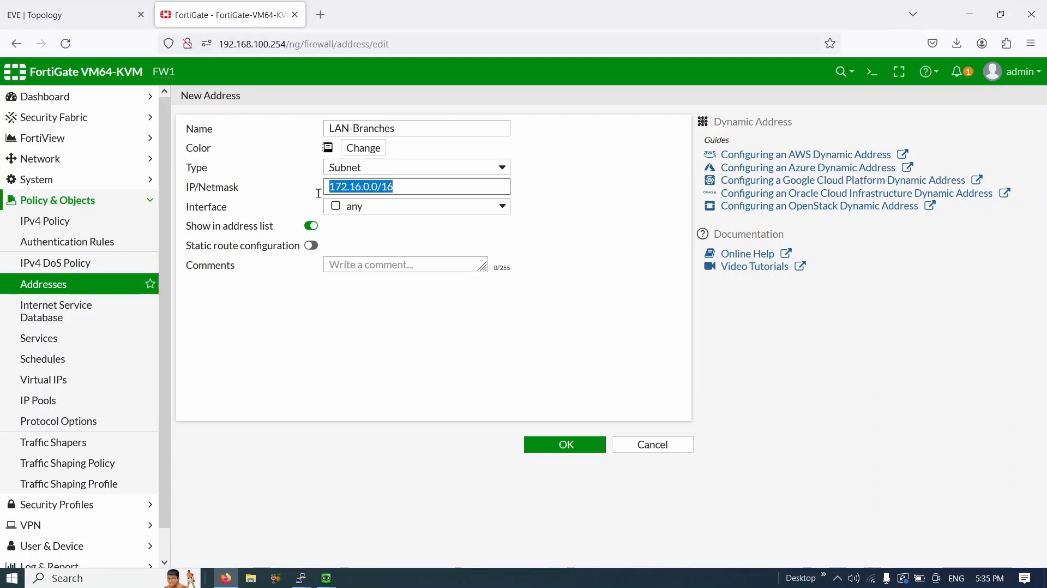
{"action": "left_click", "coordinate": [362, 205]}
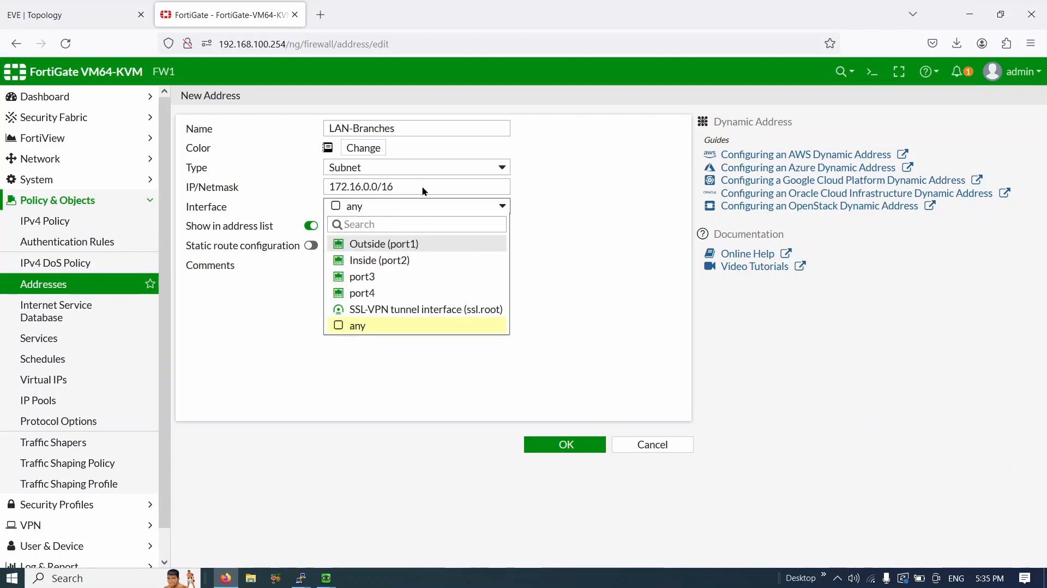
{"action": "left_click", "coordinate": [354, 190]}
{"action": "left_click", "coordinate": [388, 208]}
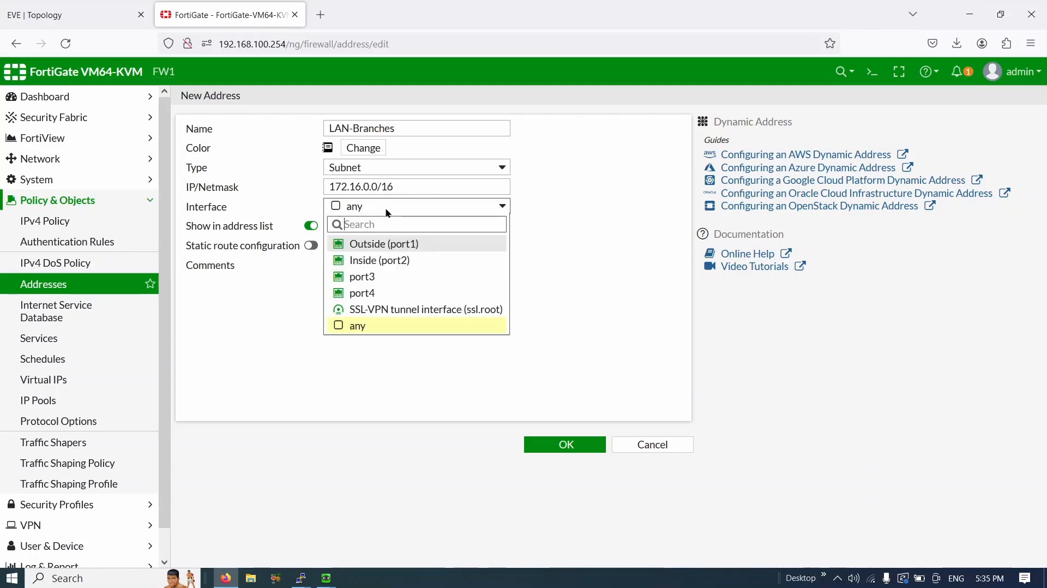
{"action": "left_click", "coordinate": [389, 266]}
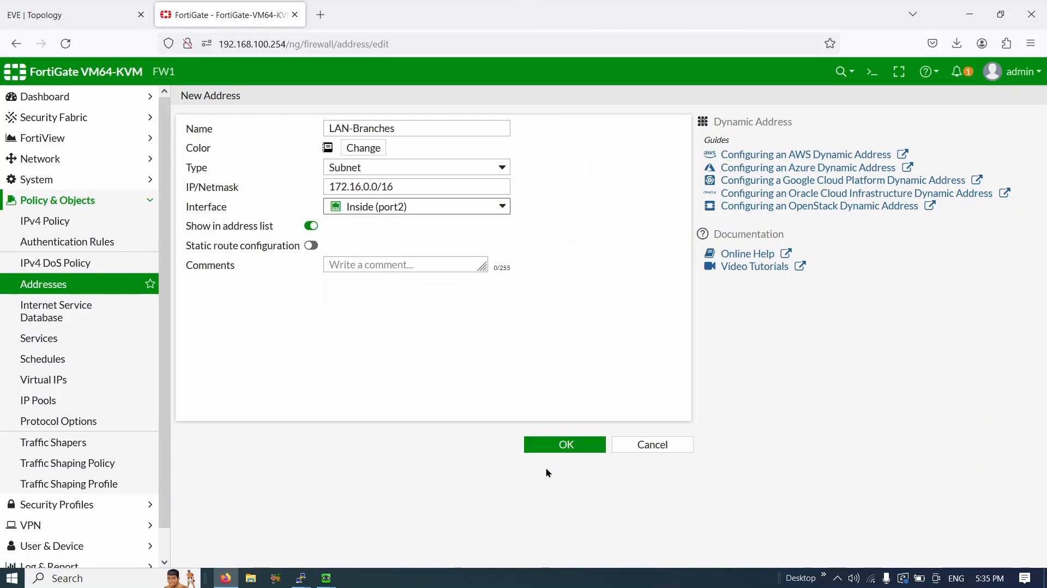
{"action": "left_click", "coordinate": [581, 445]}
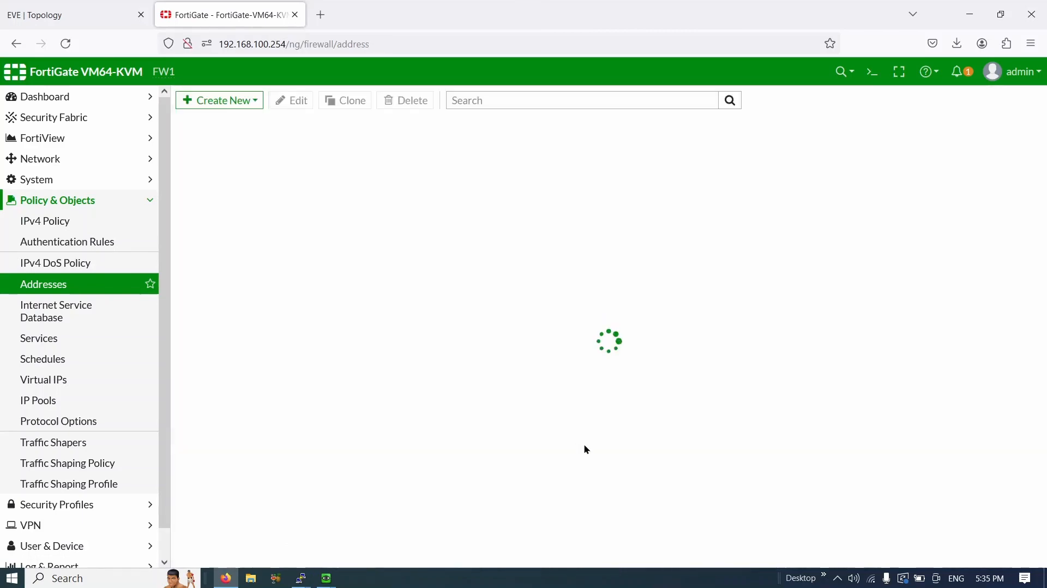
- Add address LAN-HQ with subnet 192.168.5.0/24 bound to Inside (port2)
{"action": "left_click", "coordinate": [211, 101]}
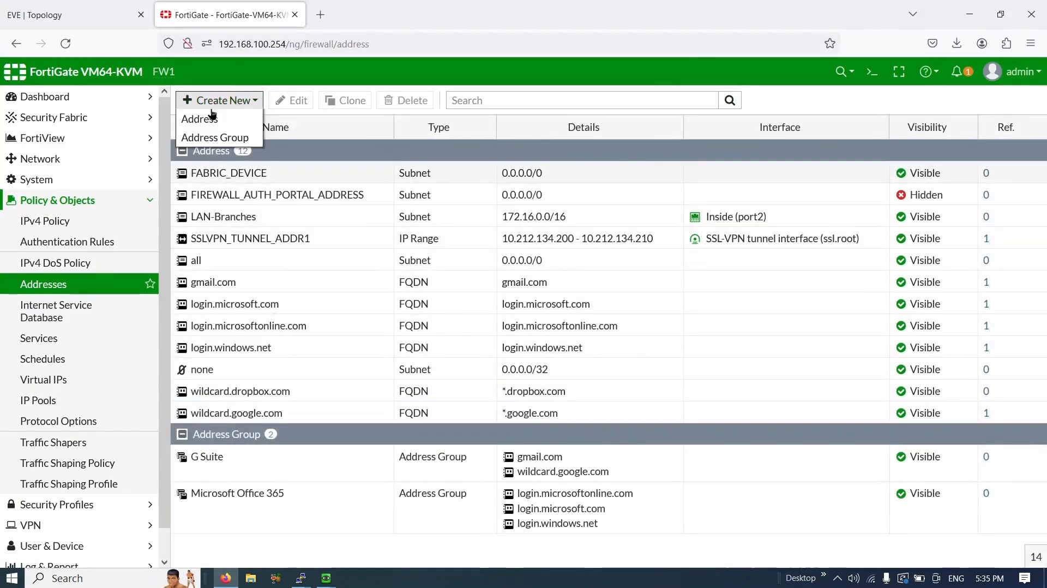
{"action": "left_click", "coordinate": [214, 119]}
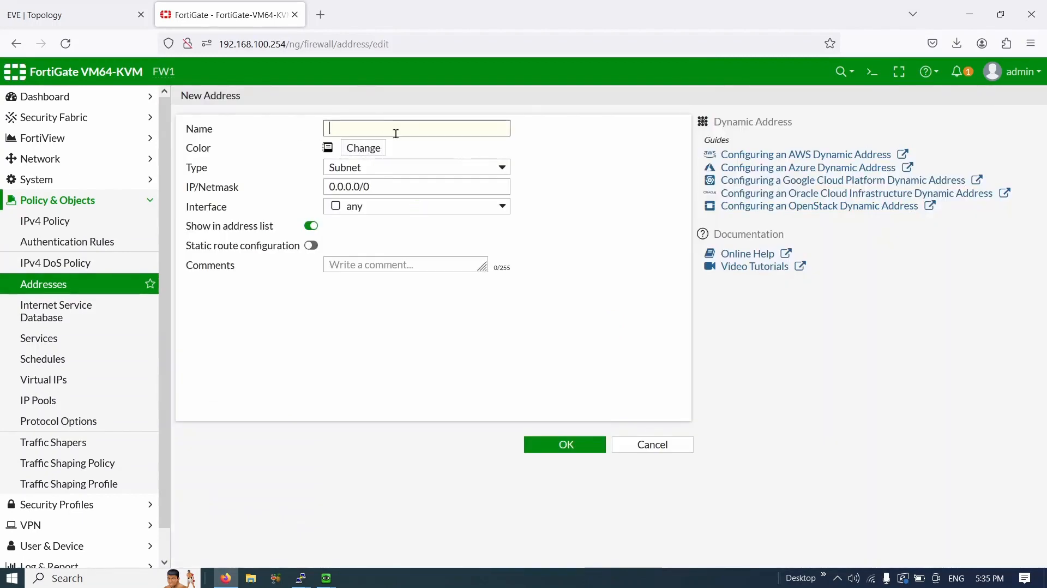
{"action": "type", "text": "LAN-HQ"}
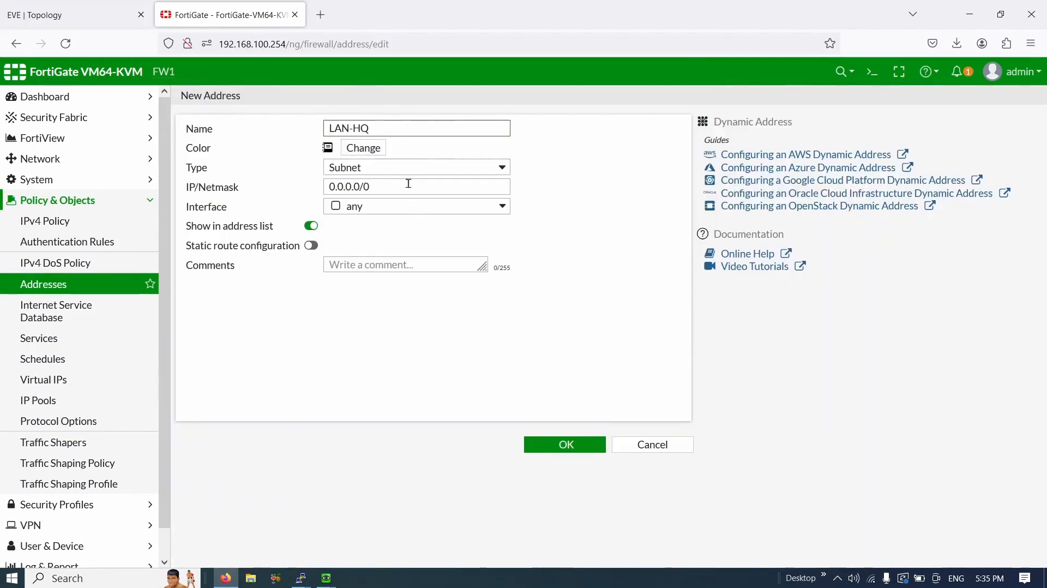
{"action": "left_click_drag", "start_coordinate": [407, 186], "coordinate": [277, 184]}
{"action": "type", "text": "19"}
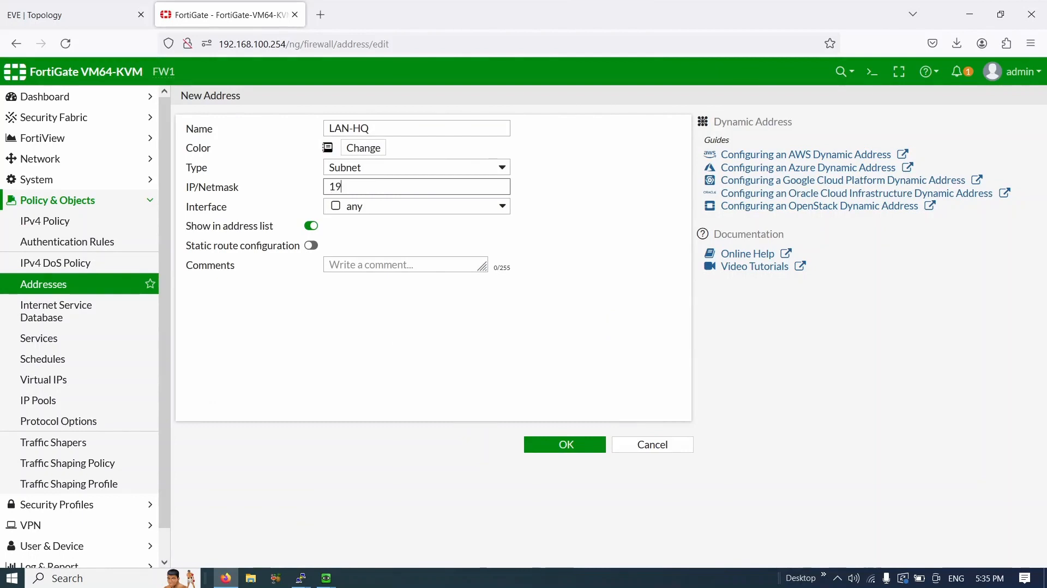
{"action": "type", "text": "2.168.5.0/24"}
{"action": "left_click", "coordinate": [429, 206]}
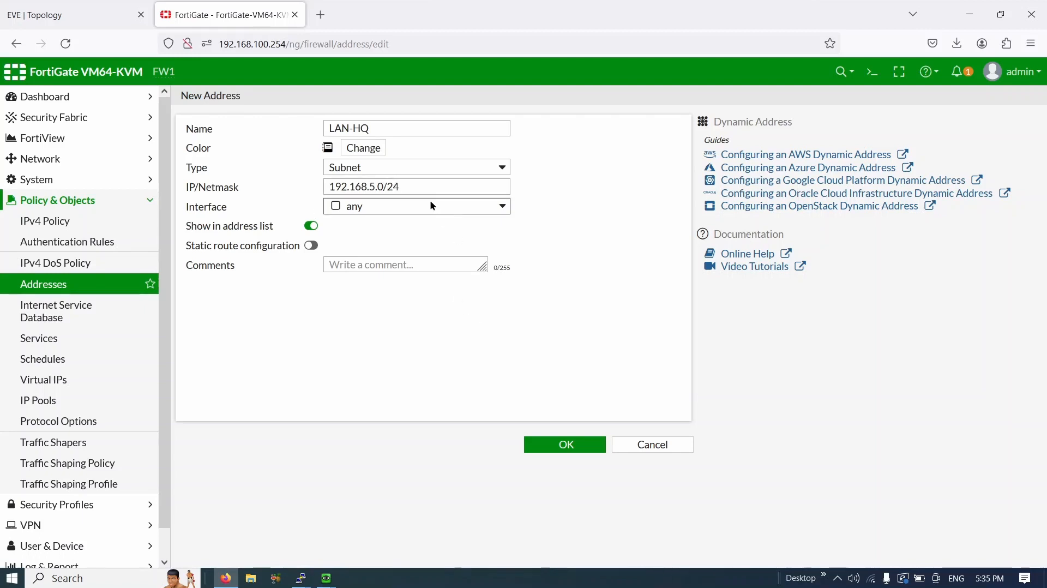
{"action": "left_click", "coordinate": [382, 261]}
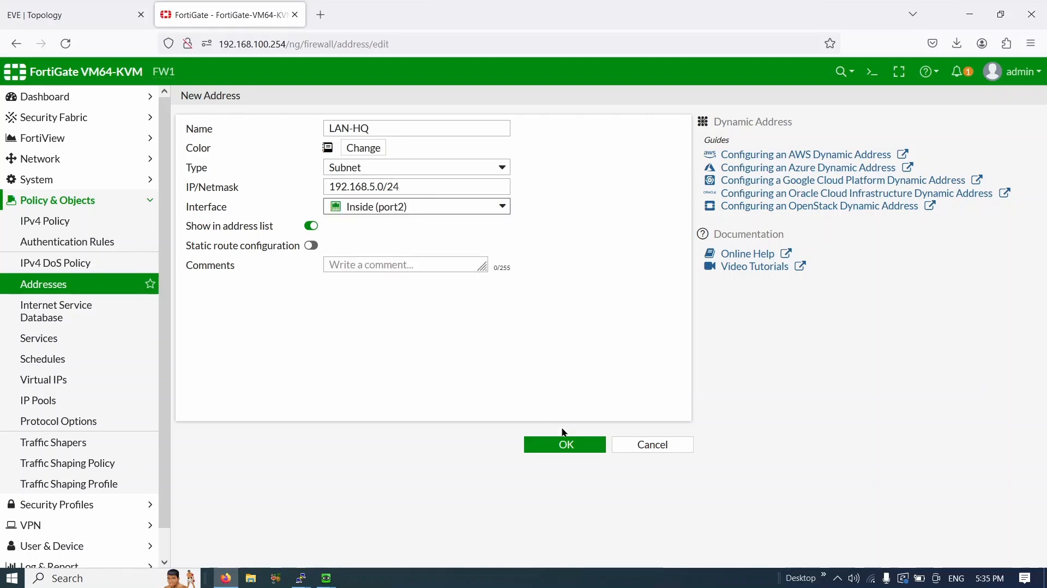
{"action": "left_click", "coordinate": [570, 444]}
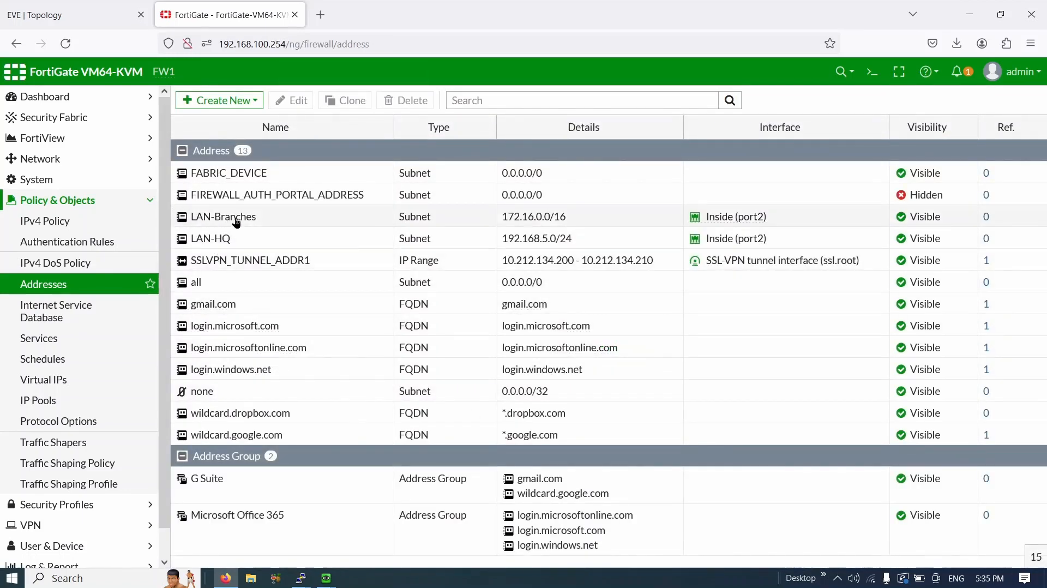
{"action": "mouse_move", "coordinate": [284, 218]}
{"action": "left_mouse_down"}
{"action": "mouse_move", "coordinate": [220, 218]}
{"action": "mouse_move", "coordinate": [208, 233]}
{"action": "left_mouse_up"}
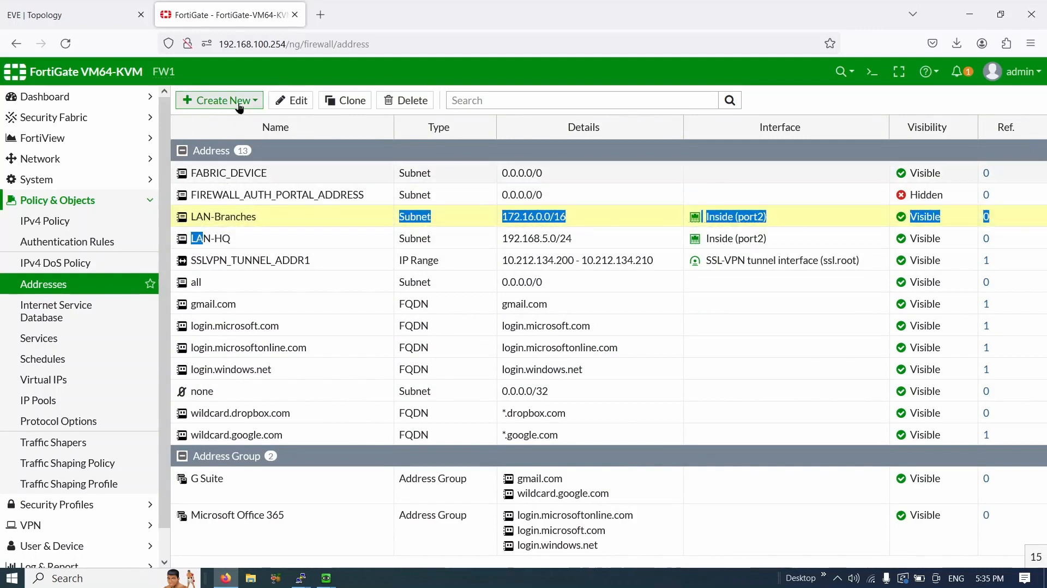
- Start a new address group named 'Behind Firewall'
{"action": "left_click", "coordinate": [218, 100]}
{"action": "left_click", "coordinate": [221, 135]}
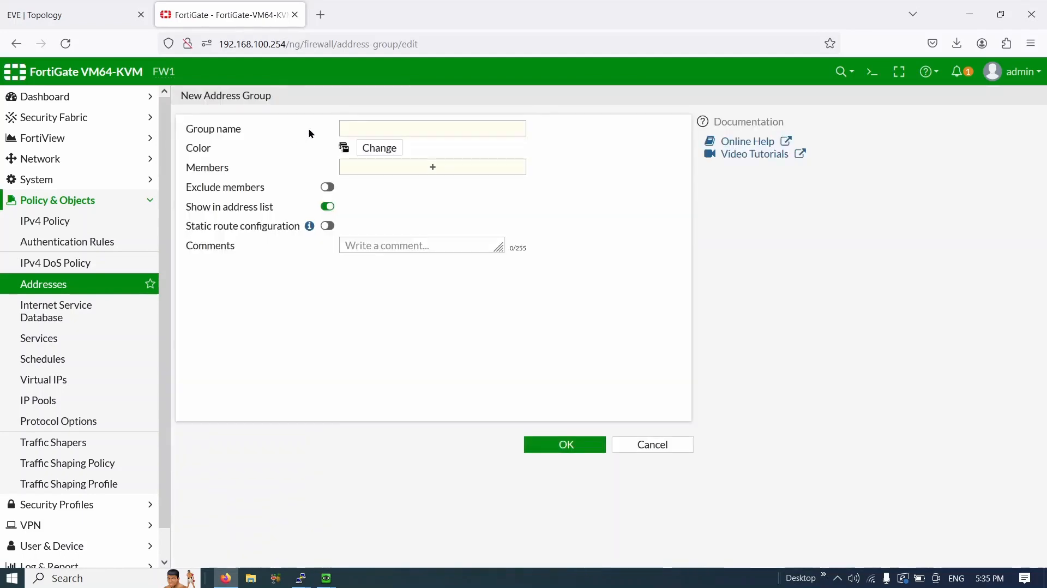
{"action": "left_click", "coordinate": [373, 128]}
{"action": "type", "text": "Behind"}
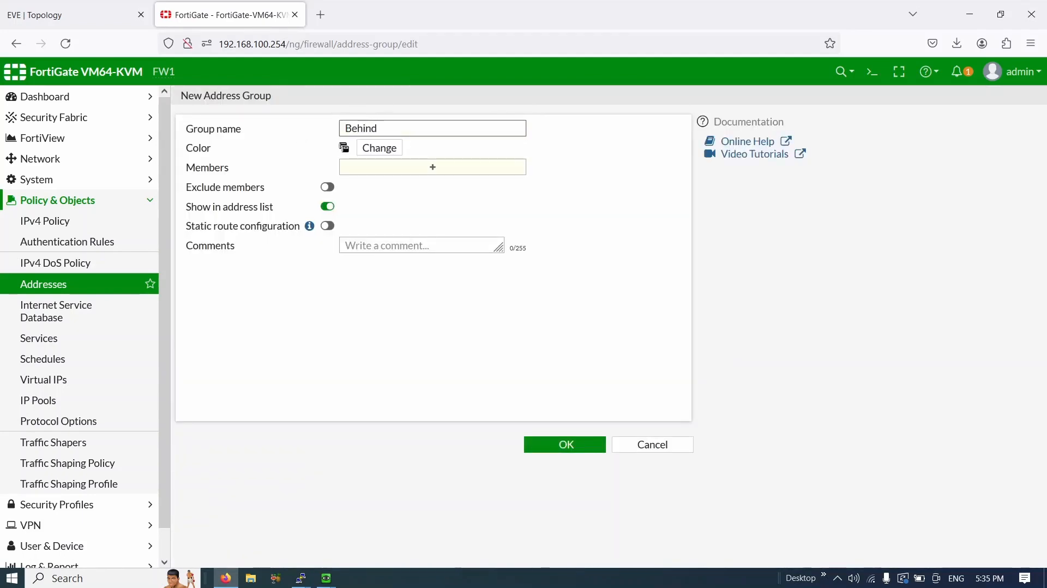
{"action": "type", "text": " Fires"}
- Add LAN-HQ and LAN-Branches as members and save the Behind Firewall group
{"action": "left_click", "coordinate": [408, 168]}
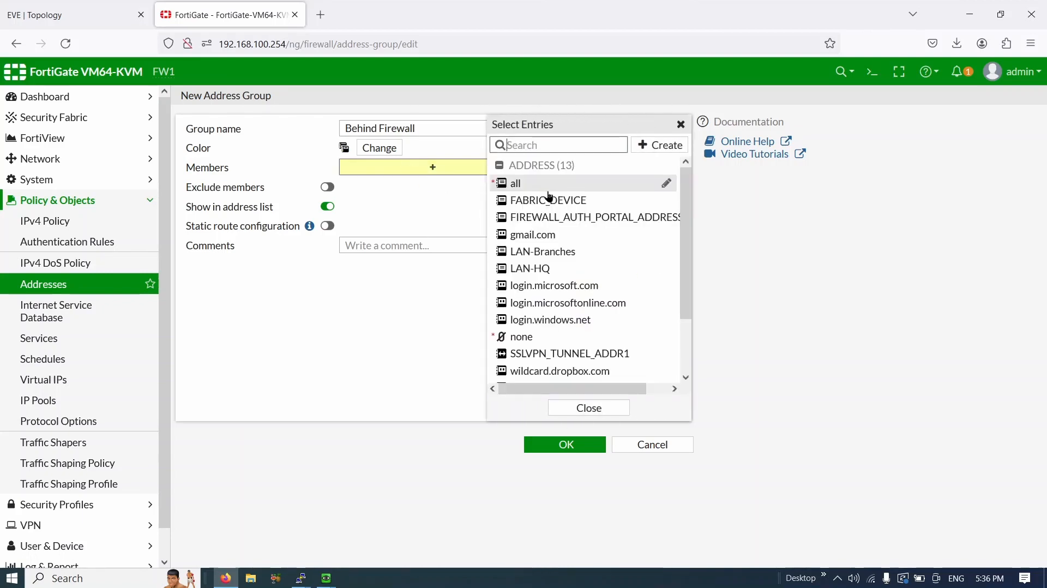
{"action": "left_click", "coordinate": [556, 268]}
{"action": "left_click", "coordinate": [554, 253]}
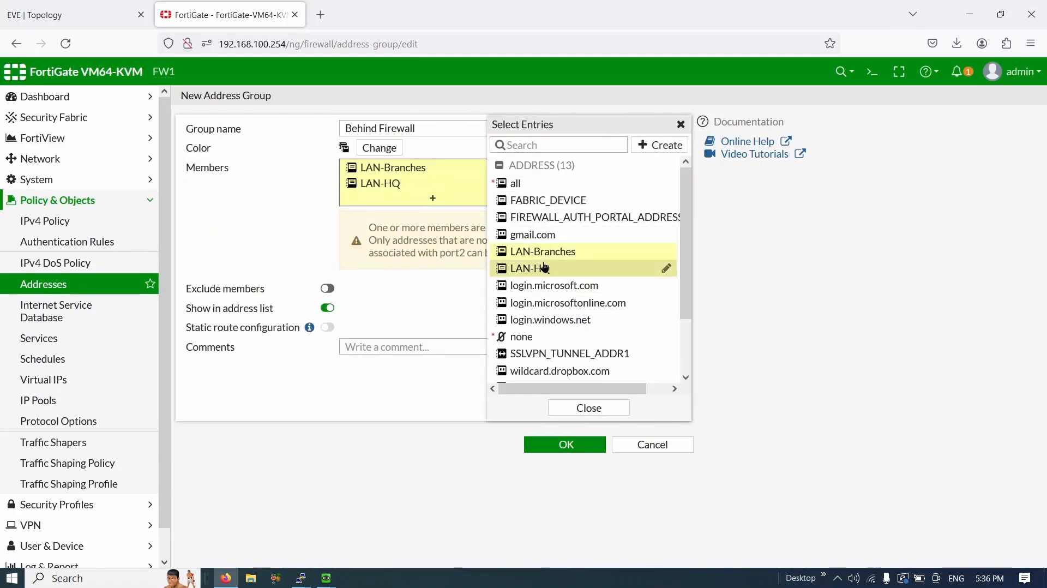
{"action": "left_click", "coordinate": [590, 409]}
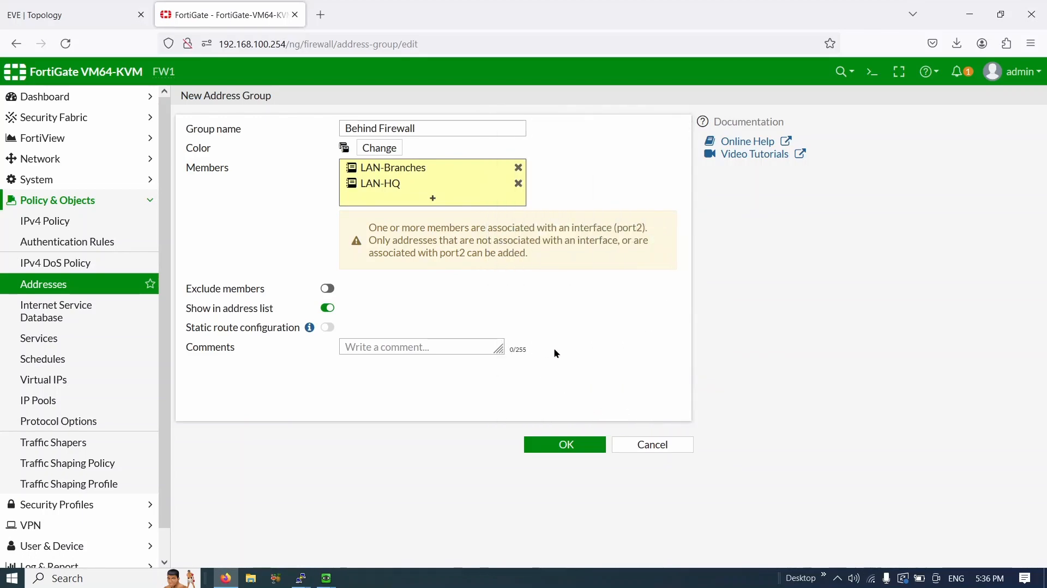
{"action": "left_click", "coordinate": [566, 446]}
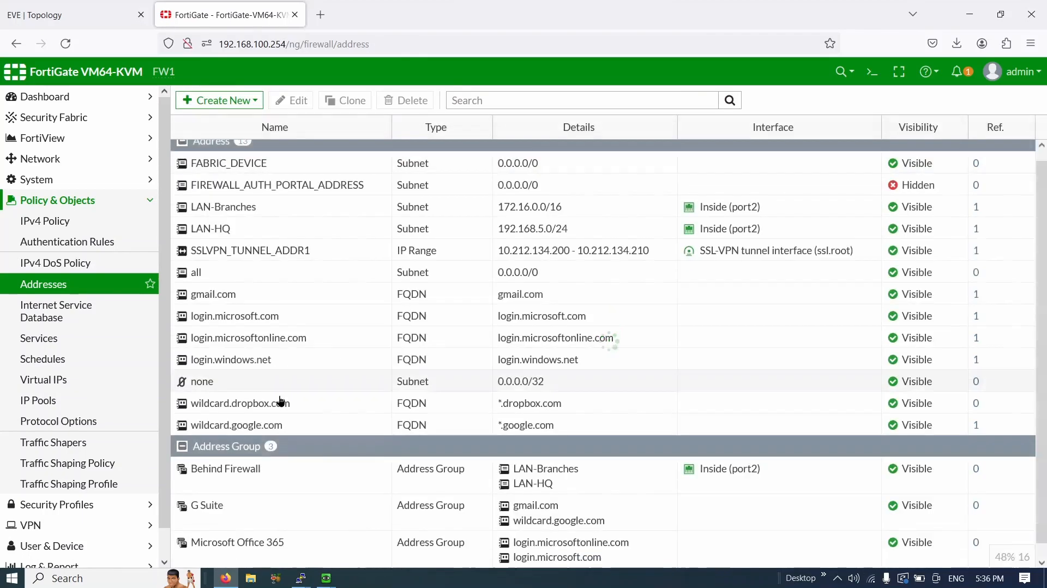
{"action": "left_click_drag", "start_coordinate": [260, 455], "coordinate": [188, 461]}
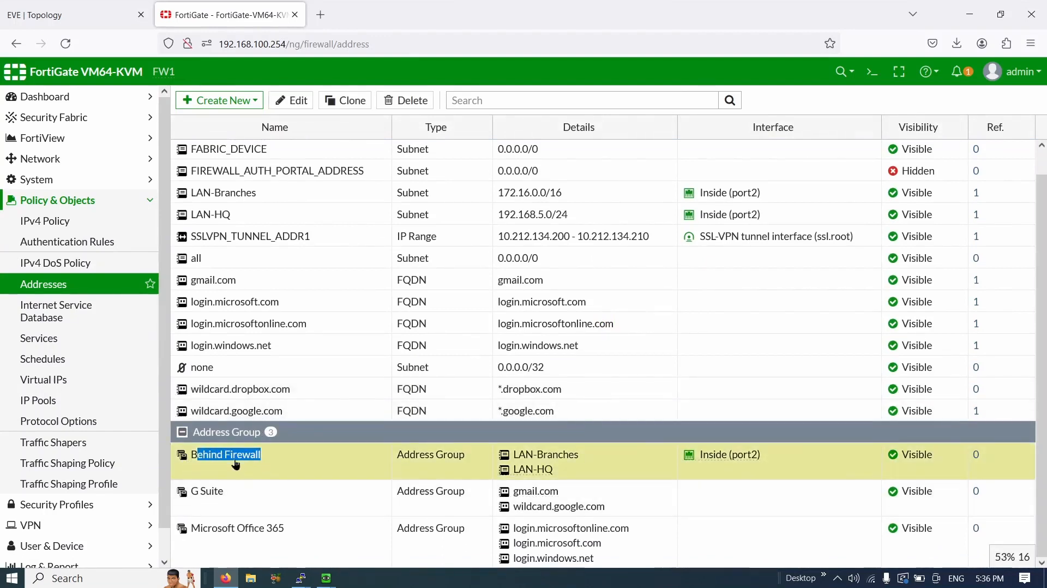
- Create a new IPv4 firewall policy named 'Internet Access'
{"action": "left_click", "coordinate": [73, 221]}
{"action": "left_click", "coordinate": [197, 102]}
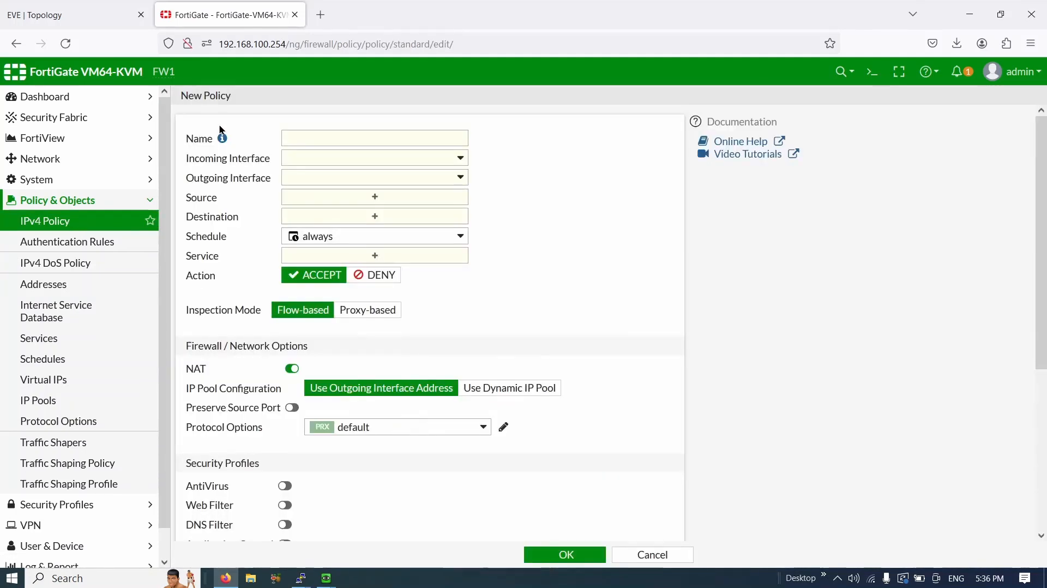
{"action": "left_click", "coordinate": [333, 139]}
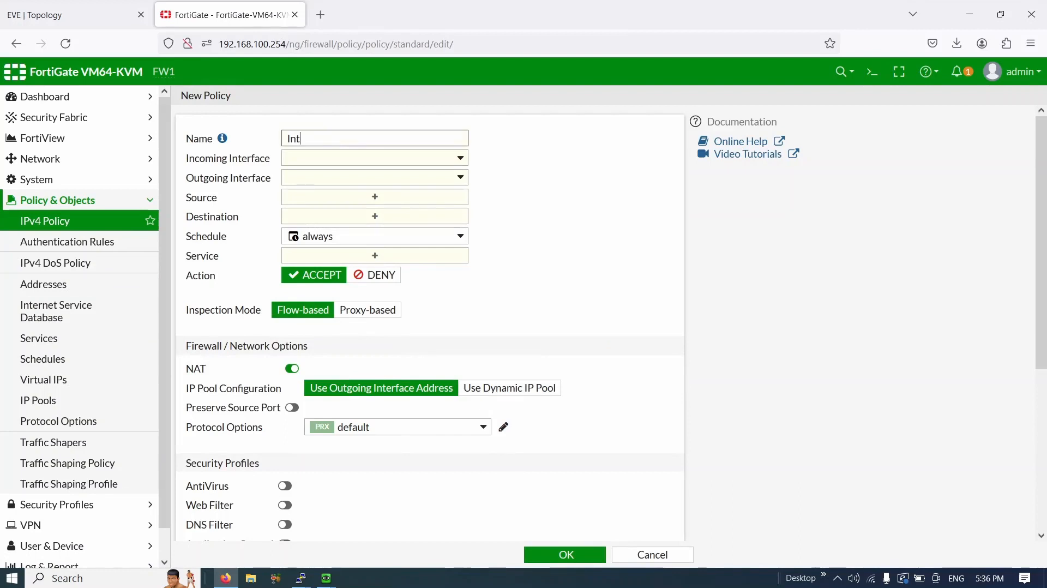
{"action": "type", "text": "Internet a"}
- Set the incoming interface to Inside (port2) and the outgoing interface to Outside (port1)
{"action": "left_click", "coordinate": [373, 158]}
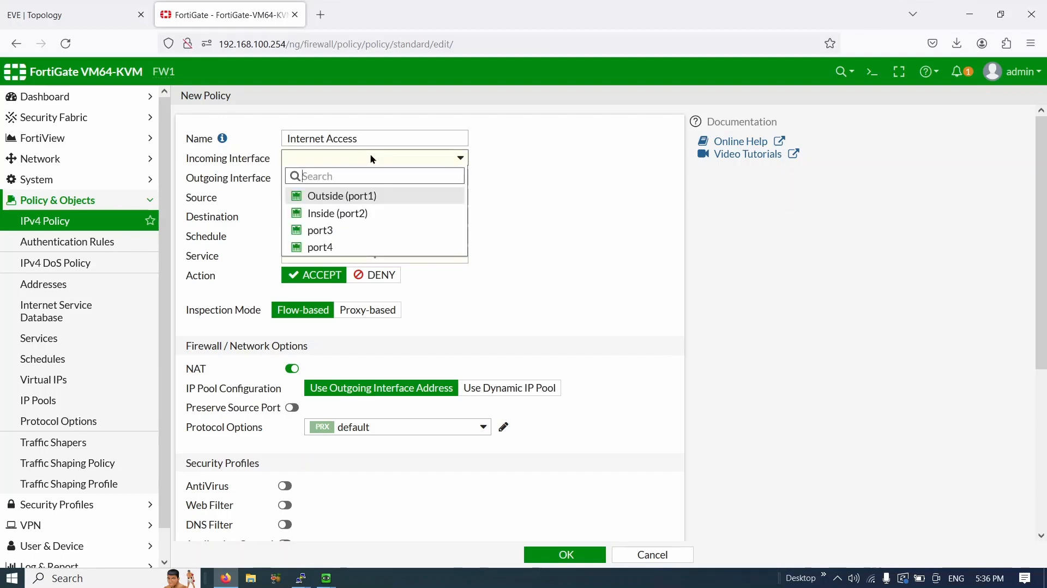
{"action": "left_click", "coordinate": [367, 213]}
{"action": "left_click", "coordinate": [368, 186]}
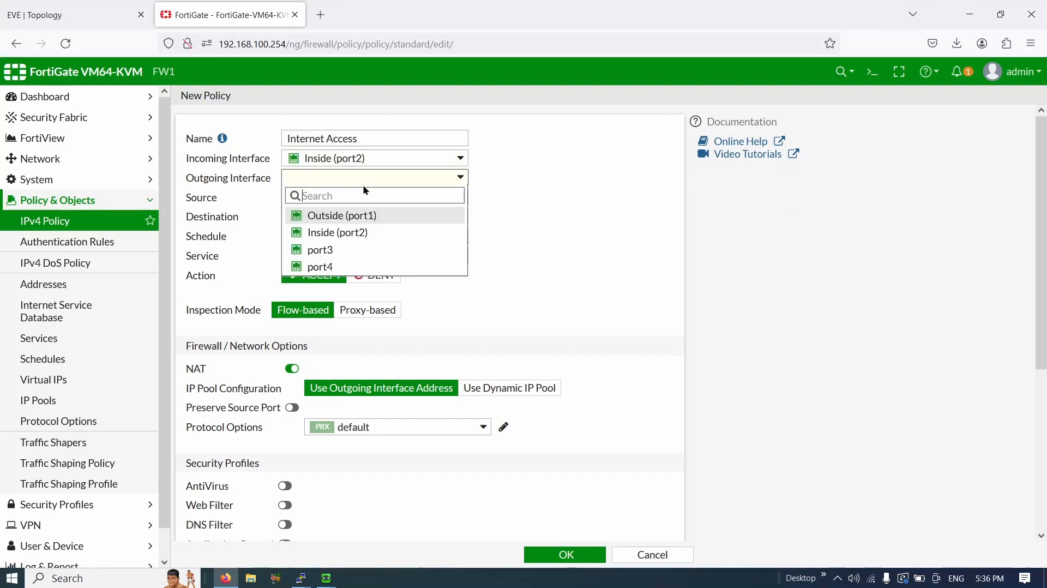
{"action": "left_click", "coordinate": [359, 216]}
- Use the Behind Firewall address group as the policy source
{"action": "left_click", "coordinate": [363, 199]}
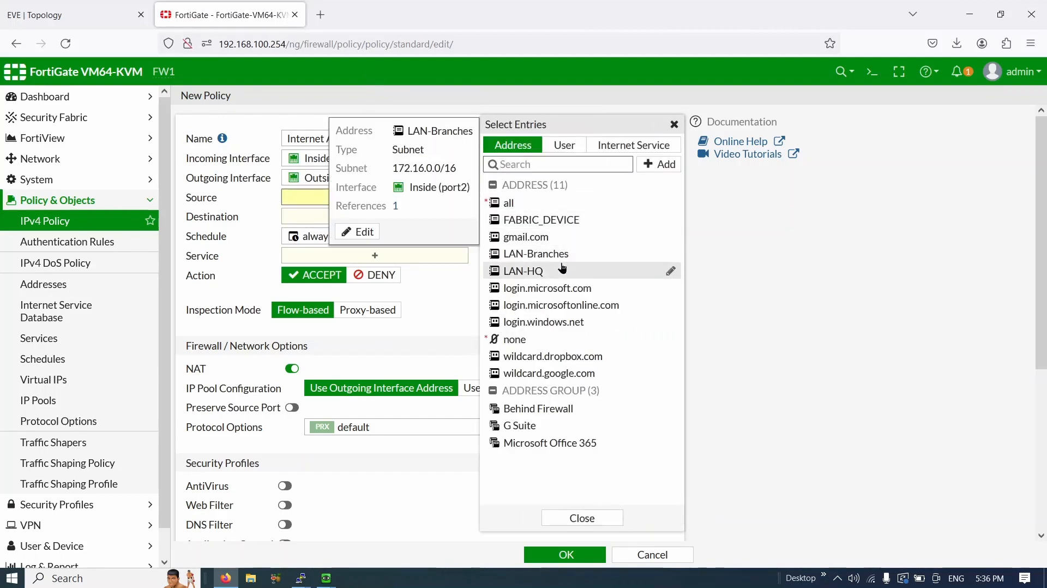
{"action": "left_click", "coordinate": [574, 409]}
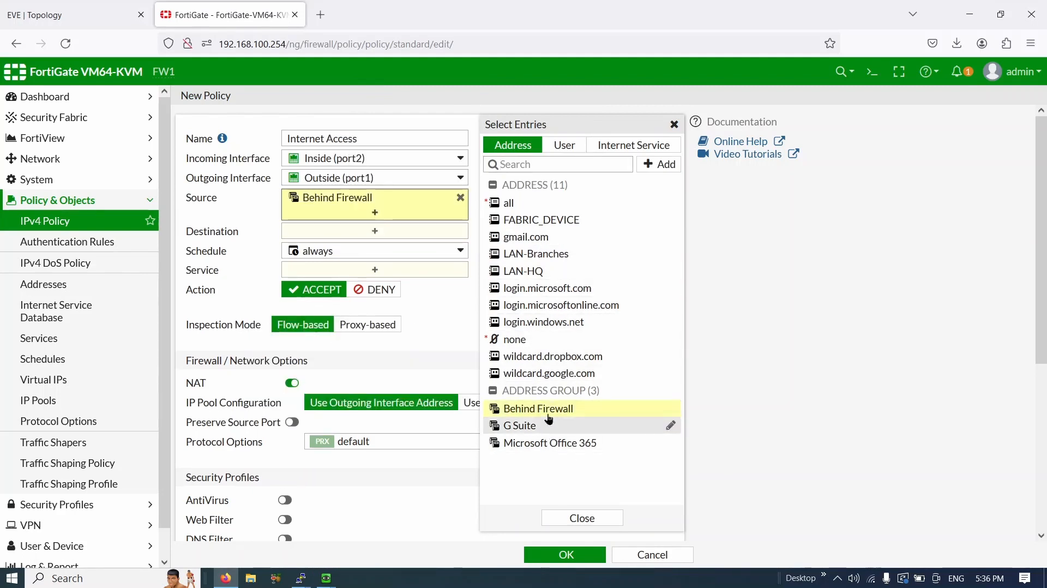
{"action": "mouse_move", "coordinate": [548, 414]}
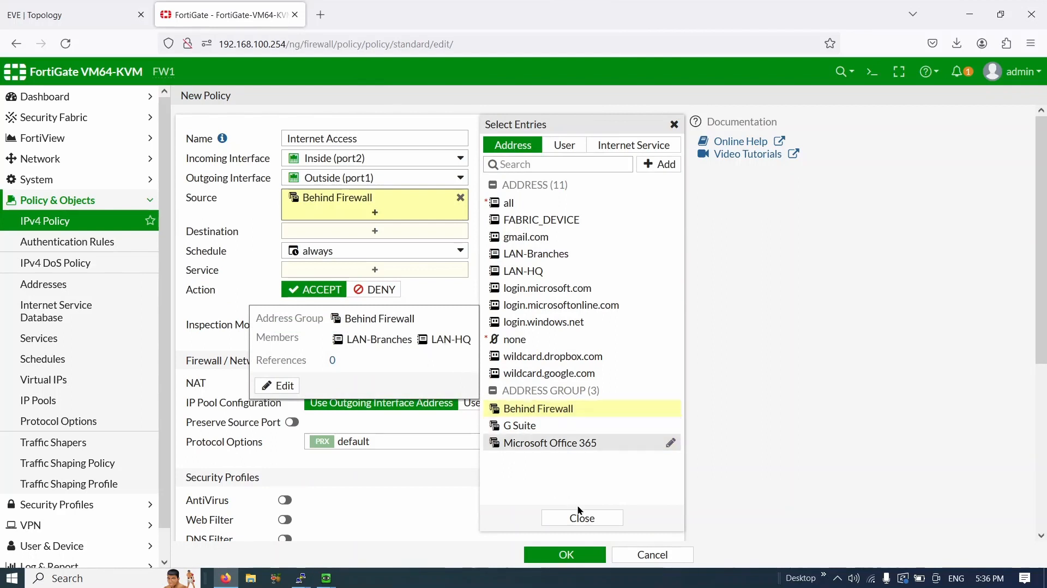
{"action": "left_click", "coordinate": [583, 518]}
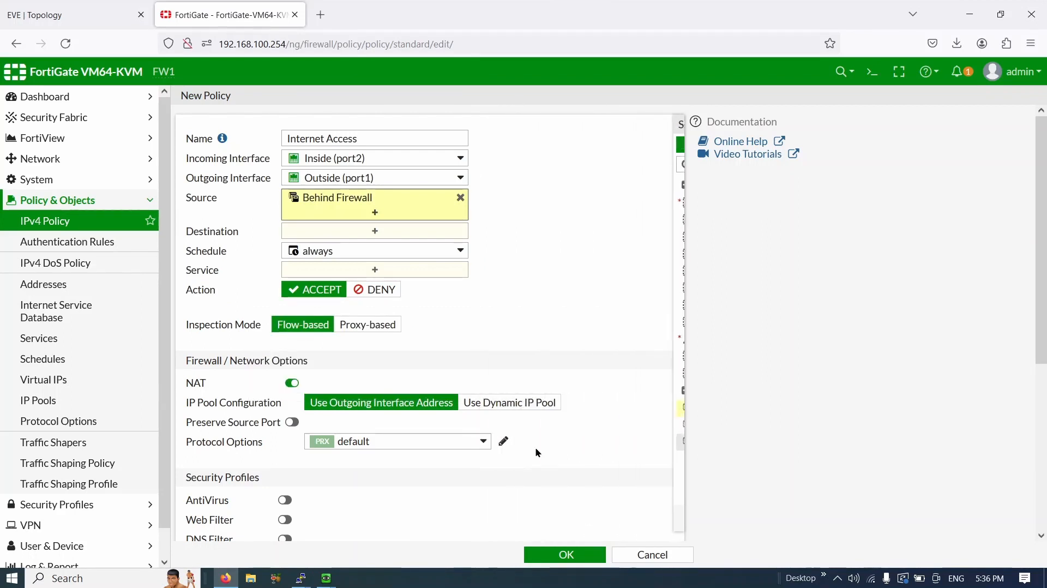
{"action": "left_click", "coordinate": [387, 238]}
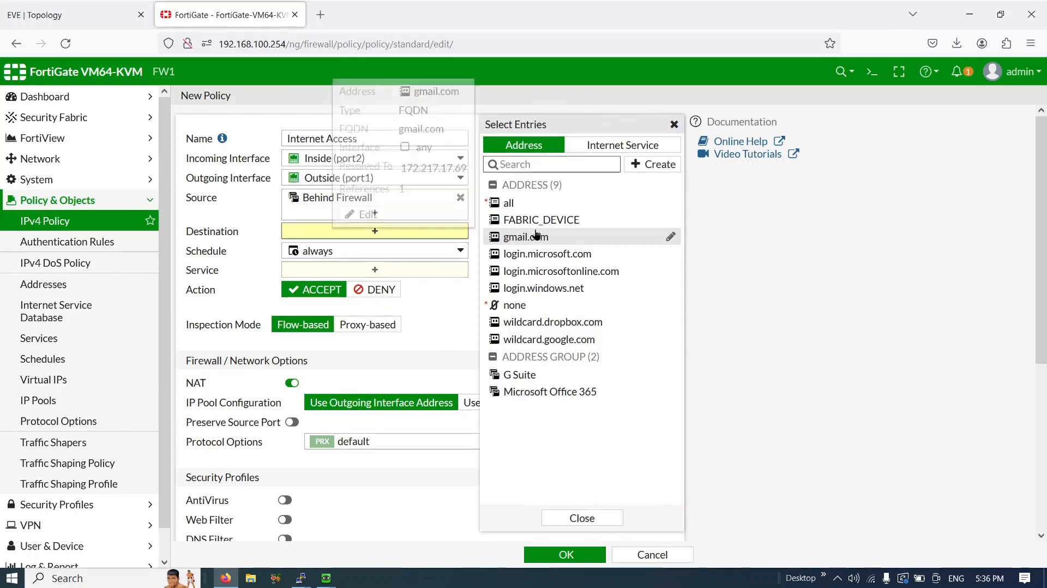
- Set the destination to all and allow HTTPS and HTTP services
{"action": "left_click", "coordinate": [539, 206]}
{"action": "left_click", "coordinate": [595, 519]}
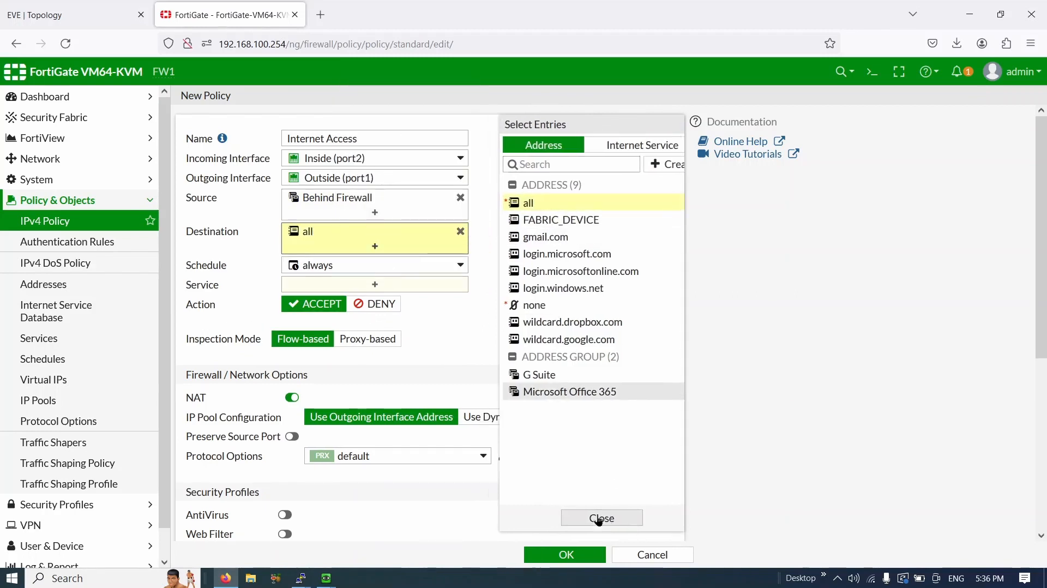
{"action": "left_click", "coordinate": [428, 284]}
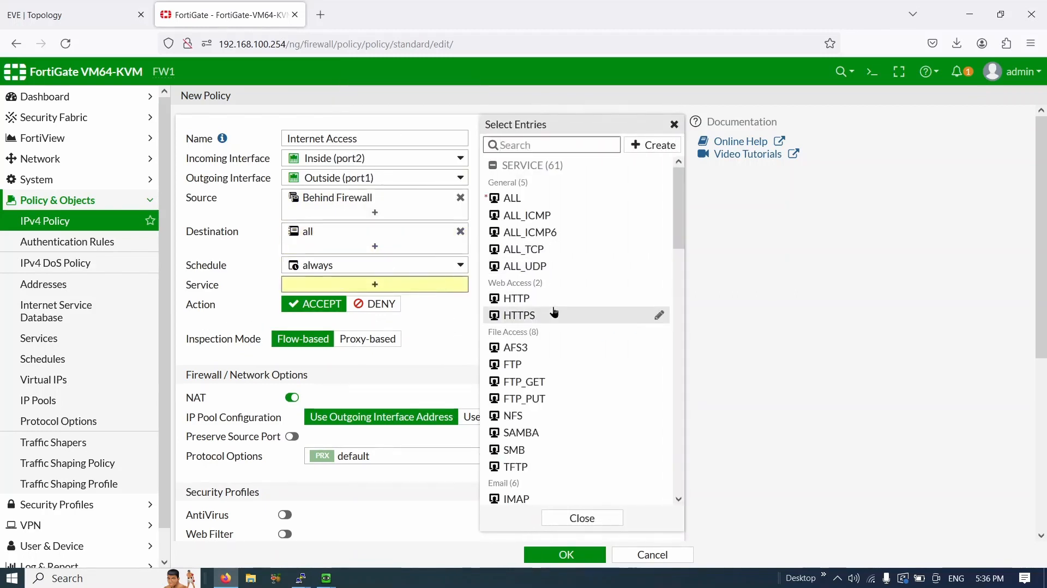
{"action": "left_click", "coordinate": [554, 314]}
{"action": "left_click", "coordinate": [554, 299]}
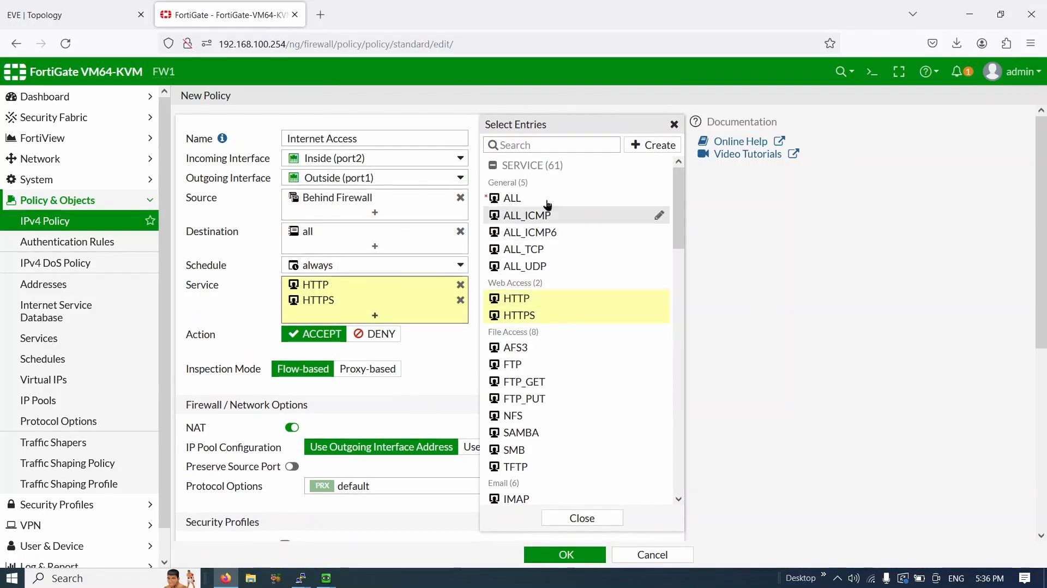
- Search for and add the DNS and PING services to the policy
{"action": "left_click", "coordinate": [549, 146]}
{"action": "type", "text": "dns"}
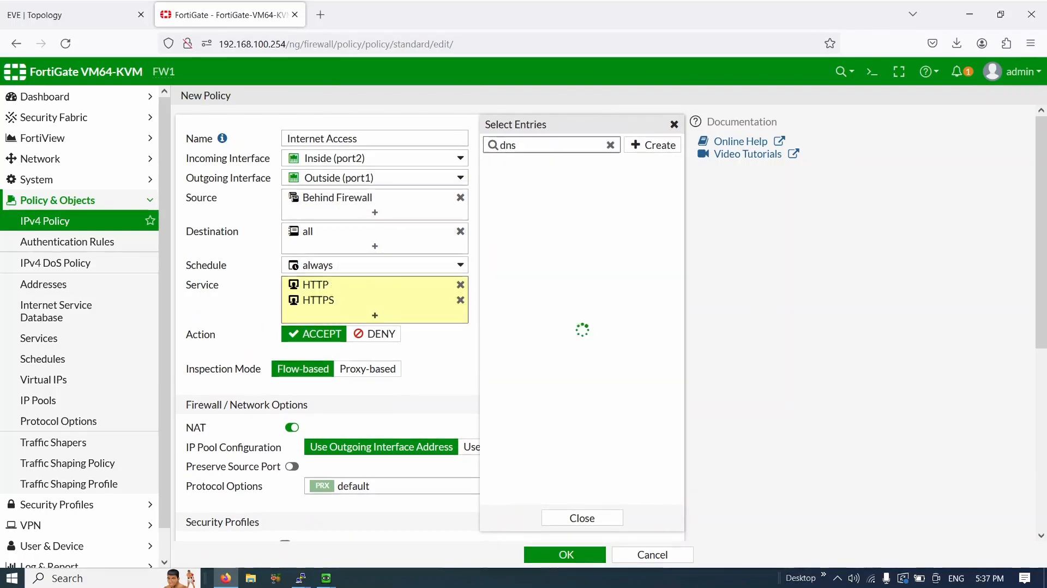
{"action": "left_click", "coordinate": [516, 198]}
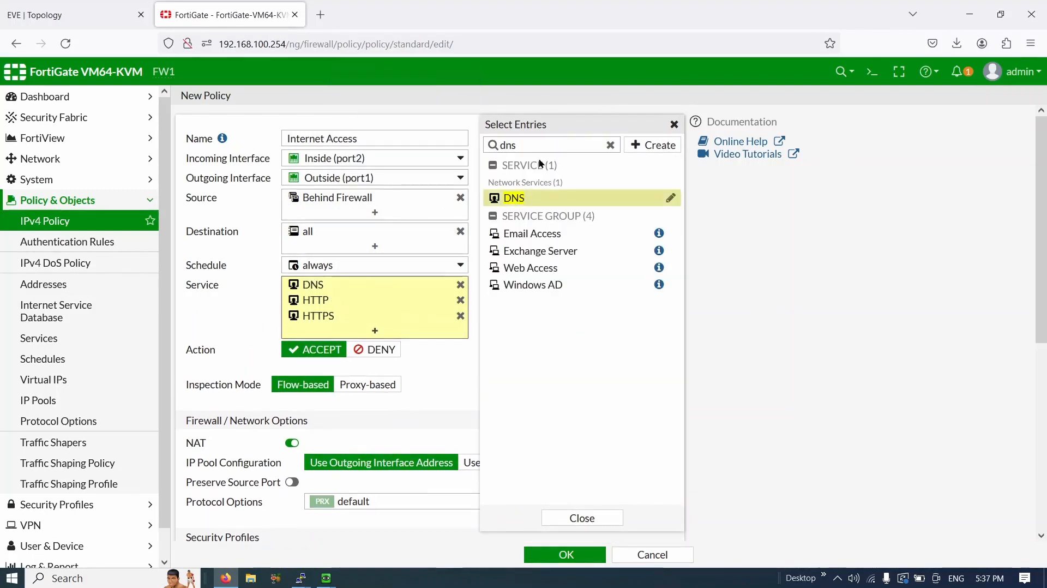
{"action": "left_click", "coordinate": [610, 144]}
{"action": "type", "text": "[o"}
{"action": "key", "text": "BackSpace"}
{"action": "key", "text": "BackSpace"}
{"action": "type", "text": "ping"}
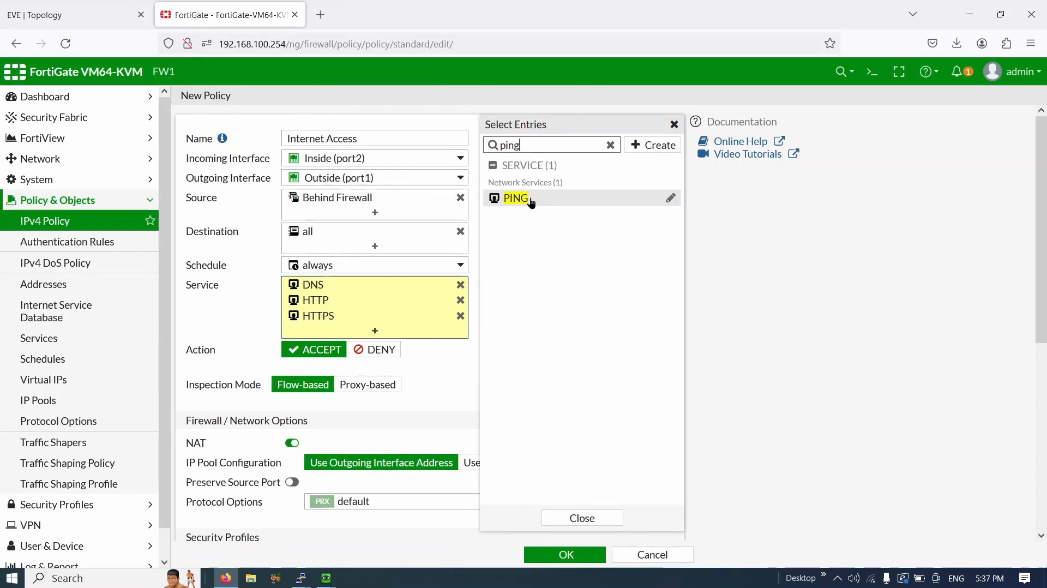
{"action": "left_click", "coordinate": [533, 198]}
{"action": "left_click", "coordinate": [570, 516]}
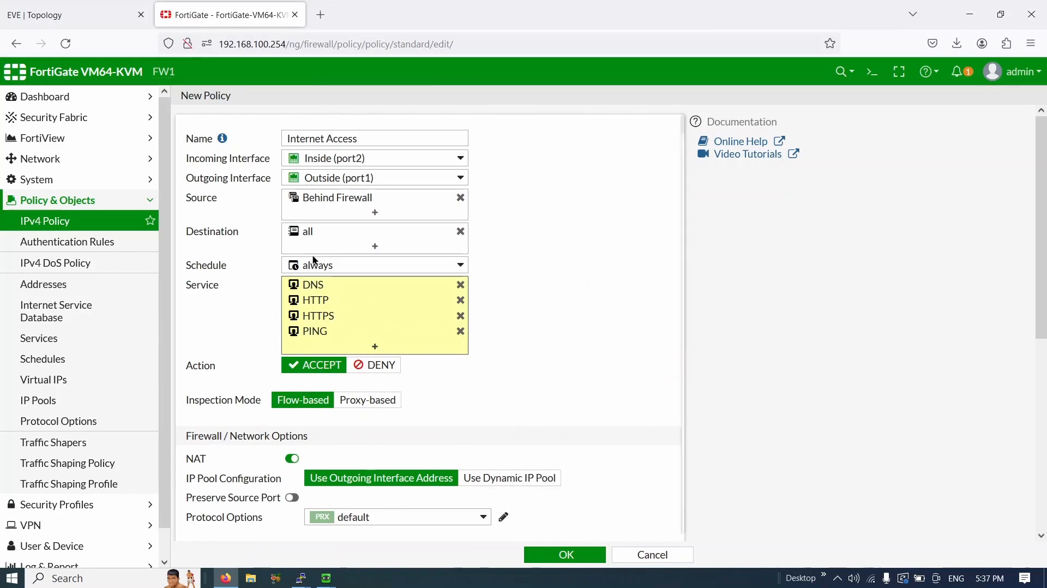
{"action": "mouse_move", "coordinate": [316, 289]}
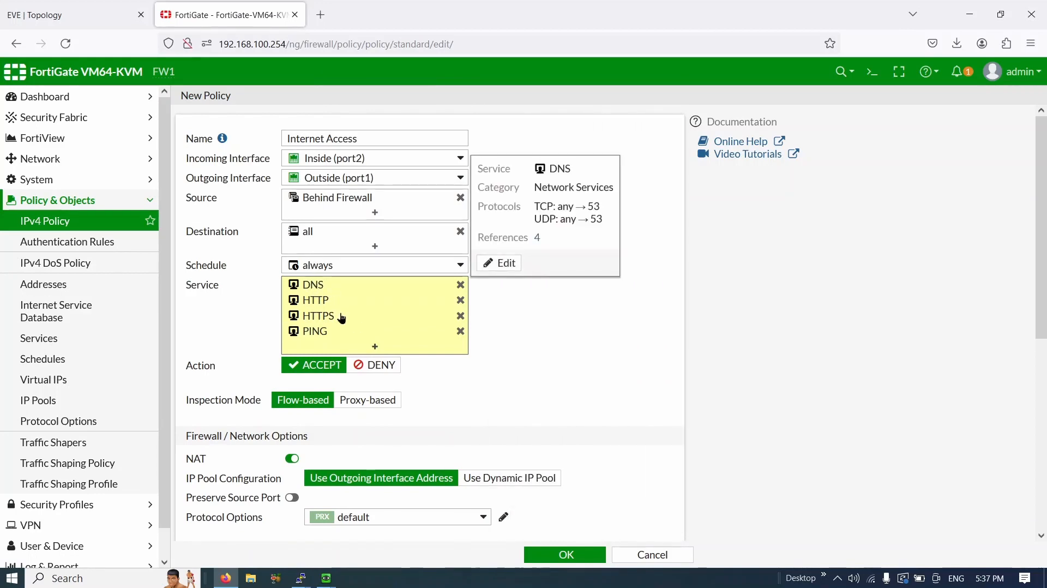
- Log all sessions plus session starts, then save the Internet Access policy
{"action": "scroll", "coordinate": [352, 164], "scroll_direction": "down", "scroll_amount": 6}
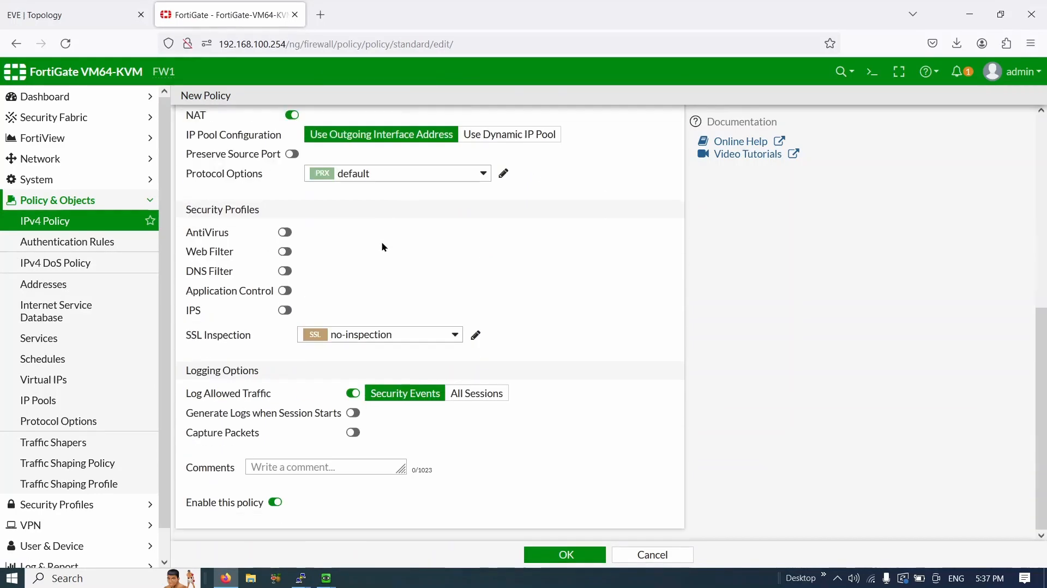
{"action": "left_click", "coordinate": [475, 395]}
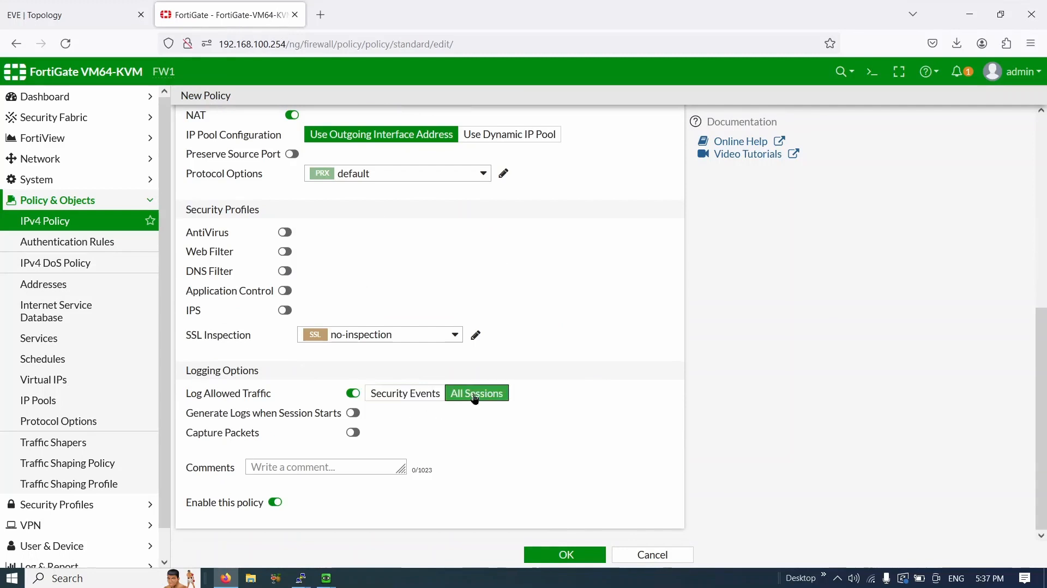
{"action": "left_click", "coordinate": [353, 413]}
{"action": "scroll", "coordinate": [328, 316], "scroll_direction": "up", "scroll_amount": 3}
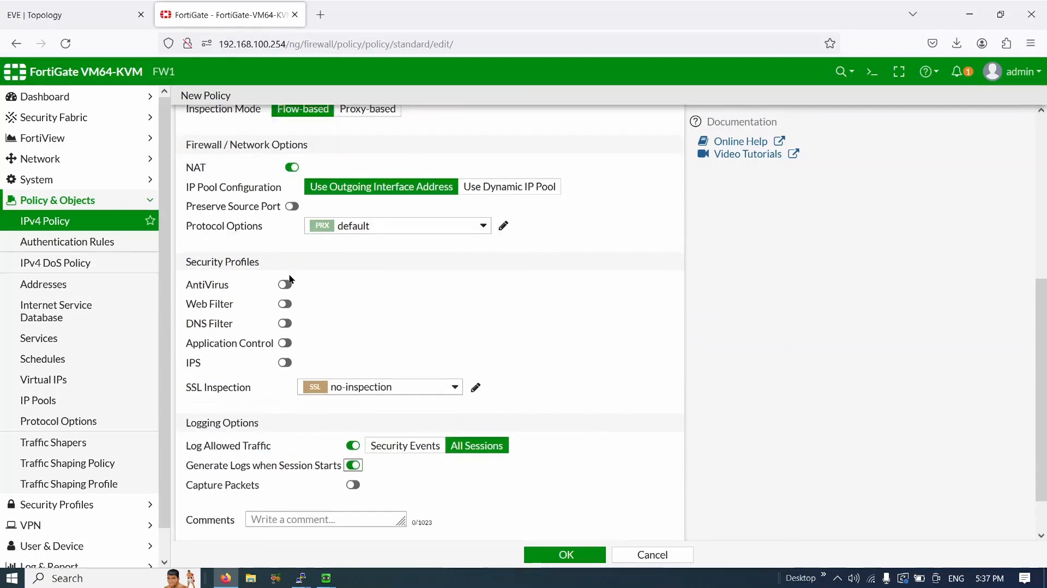
{"action": "scroll", "coordinate": [306, 400], "scroll_direction": "down", "scroll_amount": 3}
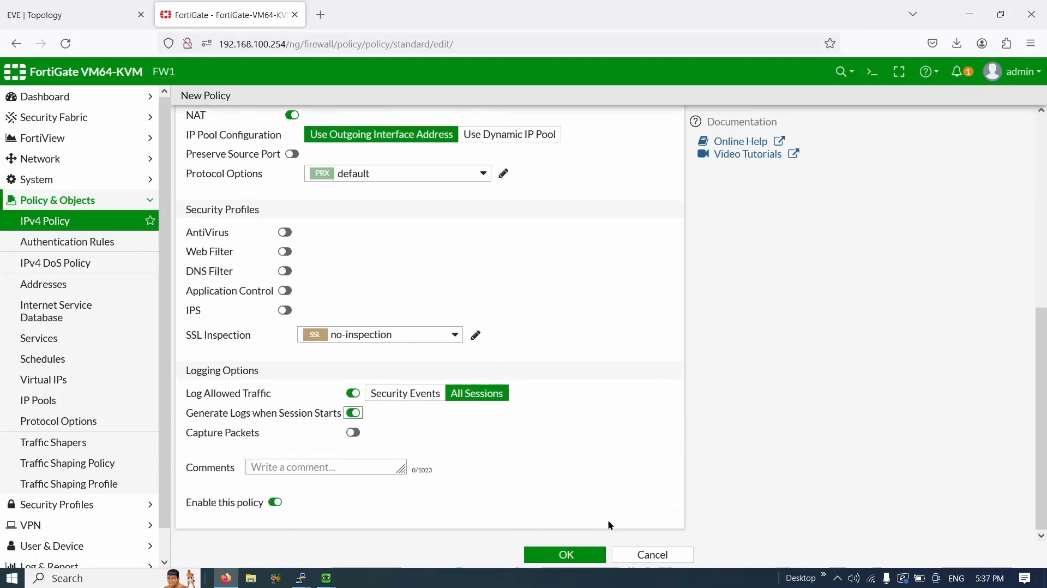
{"action": "left_click", "coordinate": [566, 556]}
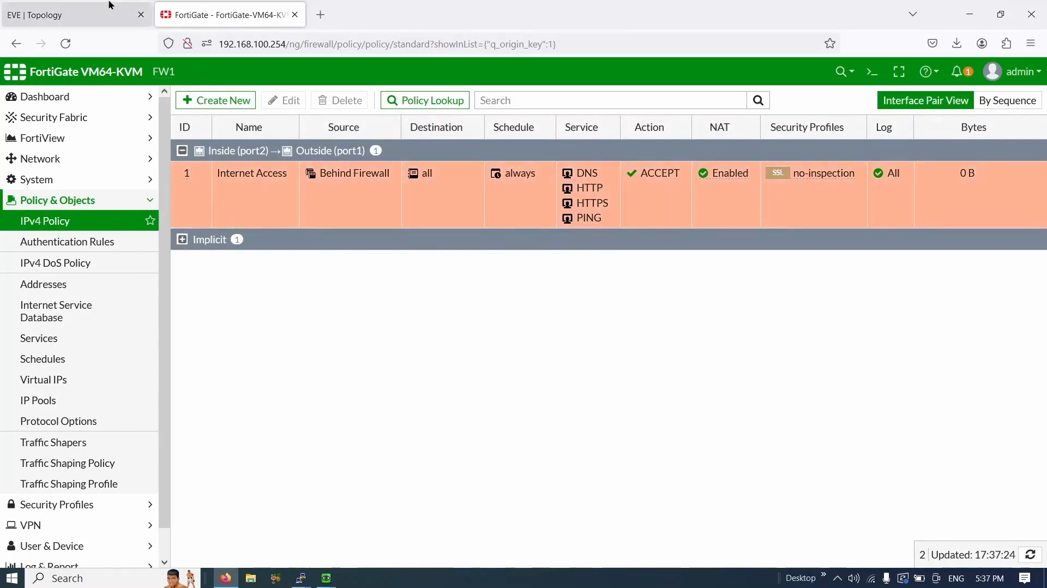
- Restart PC3's ping to 8.8.8.8 from its console, then return to the topology view
{"action": "left_click", "coordinate": [71, 15]}
{"action": "mouse_move", "coordinate": [326, 577]}
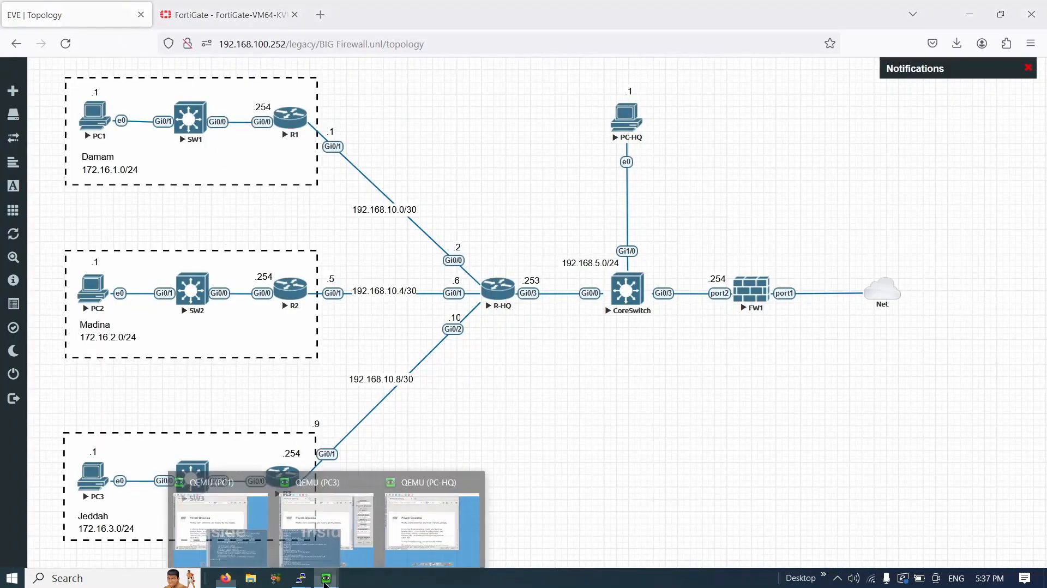
{"action": "left_click", "coordinate": [392, 503]}
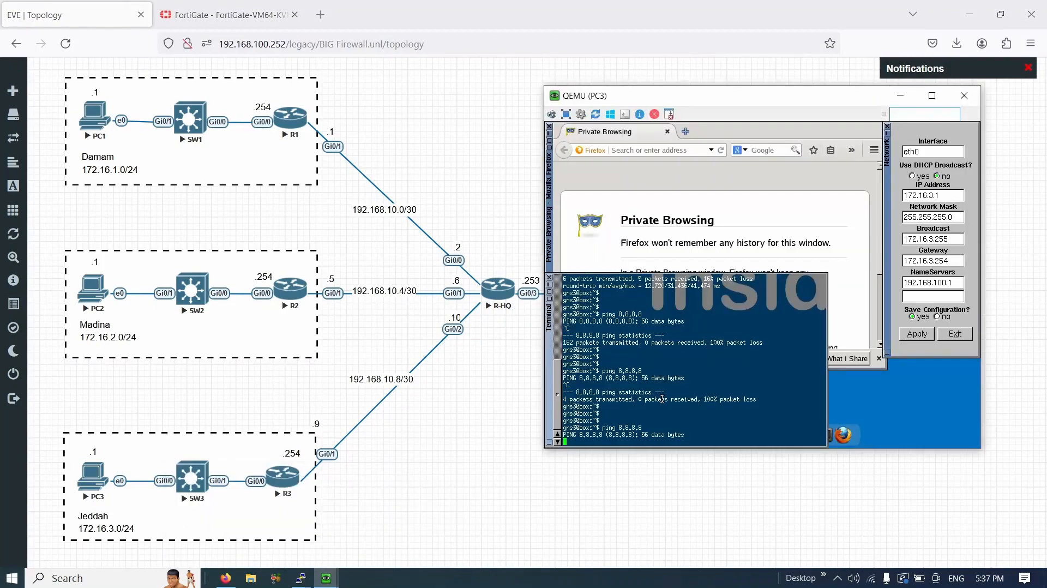
{"action": "key", "text": "ctrl+c"}
{"action": "key", "text": "Return"}
{"action": "key", "text": "Return"}
{"action": "key", "text": "Return"}
{"action": "key", "text": "Return"}
{"action": "key", "text": "Return"}
{"action": "key", "text": "Return"}
{"action": "key", "text": "Return"}
{"action": "key", "text": "Return"}
{"action": "key", "text": "Return"}
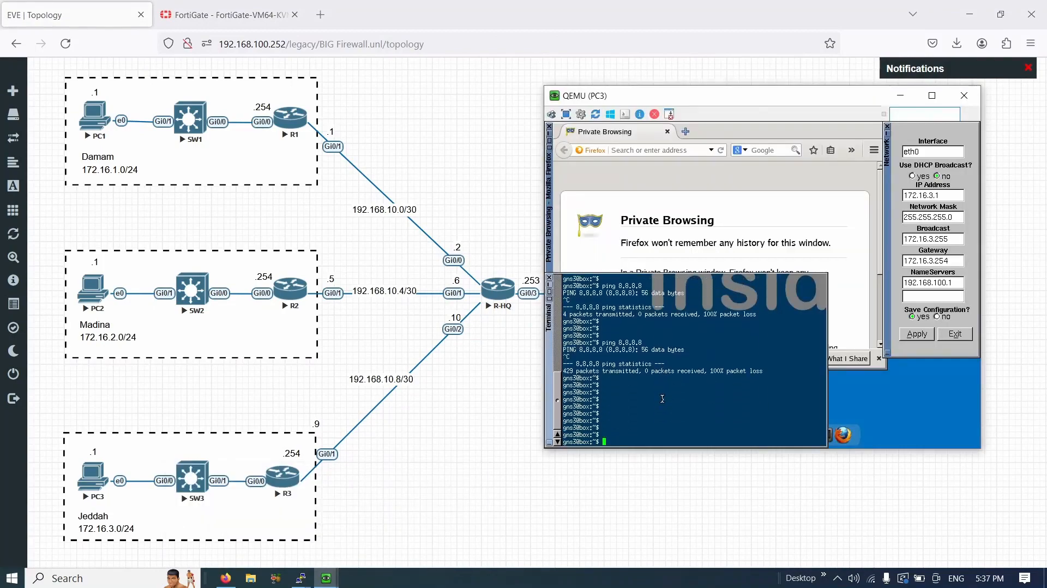
{"action": "key", "text": "Up"}
{"action": "key", "text": "Return"}
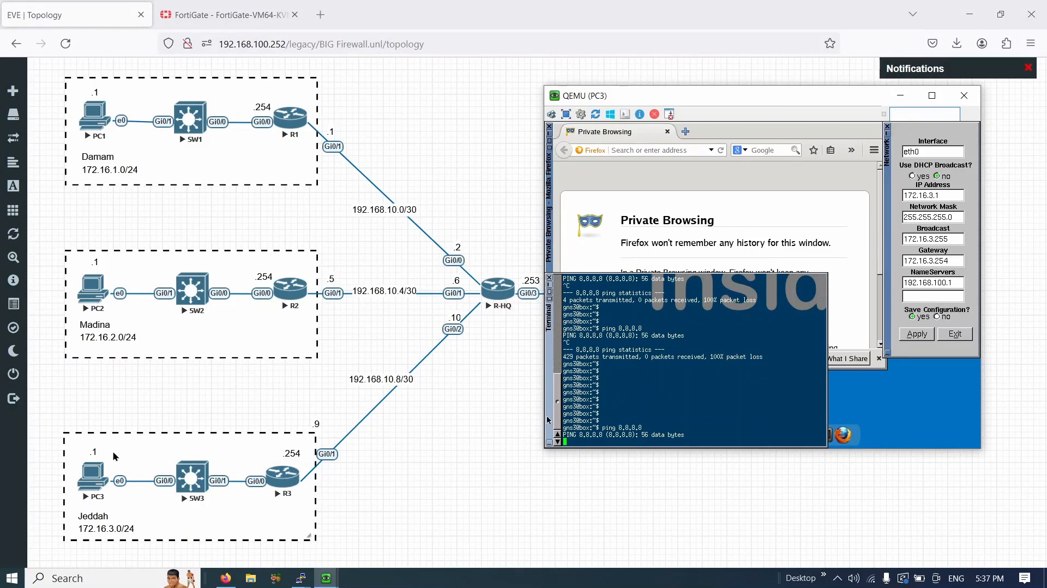
{"action": "left_click", "coordinate": [325, 513]}
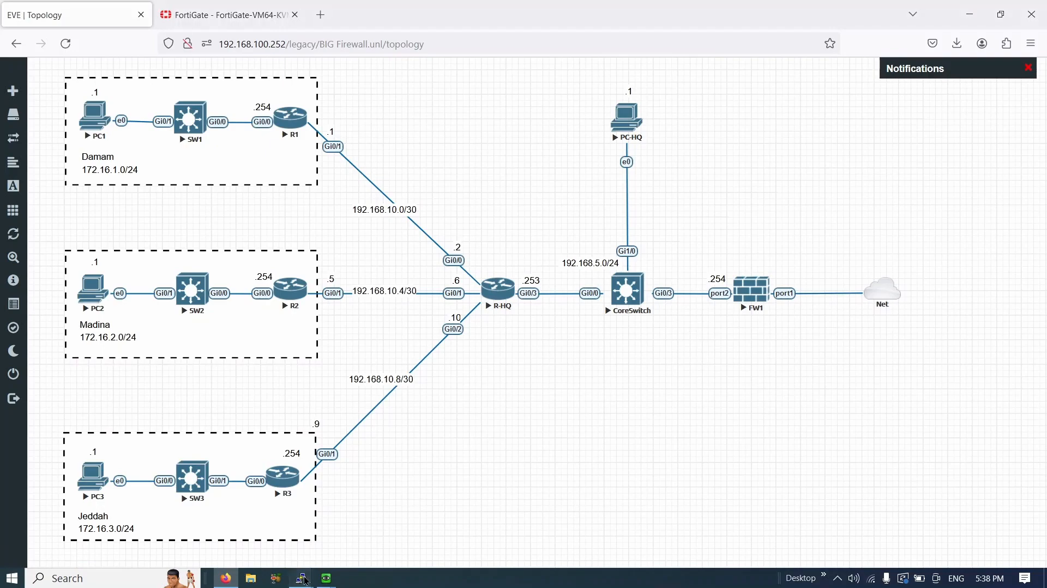
- Ping 8.8.8.8 from the R-HQ console and confirm all 5 replies succeed
{"action": "mouse_move", "coordinate": [301, 577]}
{"action": "left_click", "coordinate": [200, 528]}
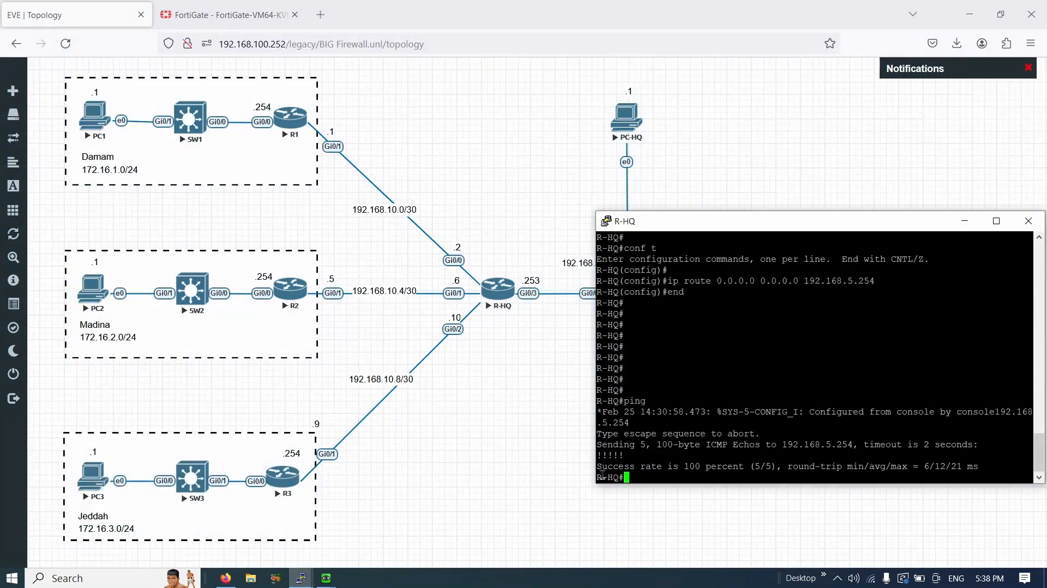
{"action": "key", "text": "Return"}
{"action": "key", "text": "Return"}
{"action": "key", "text": "Return"}
{"action": "type", "text": "pin"}
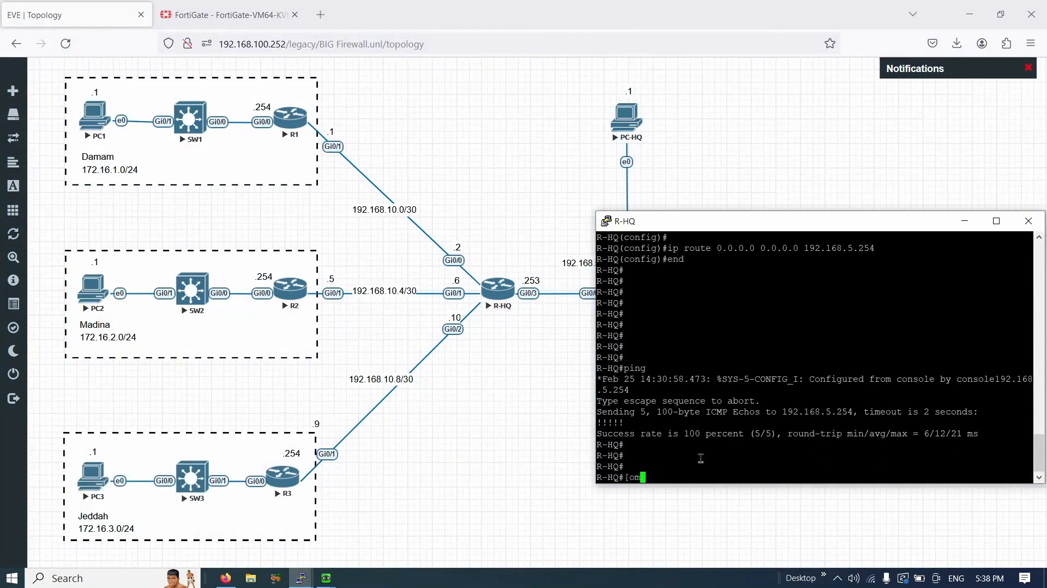
{"action": "type", "text": "g 8.8.8.8"}
{"action": "key", "text": "Return"}
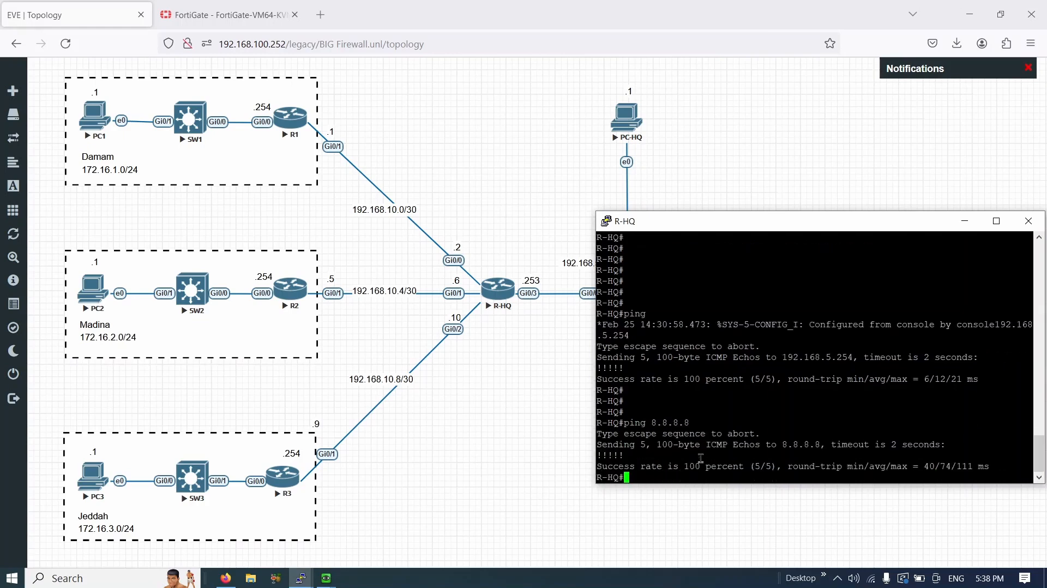
{"action": "left_click_drag", "start_coordinate": [740, 470], "coordinate": [622, 433]}
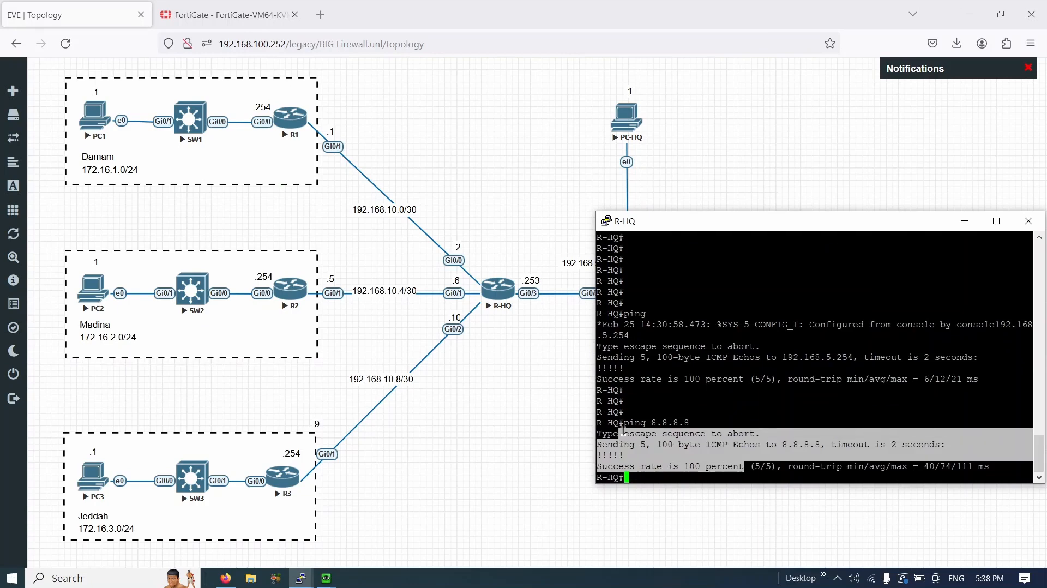
{"action": "left_click", "coordinate": [541, 450]}
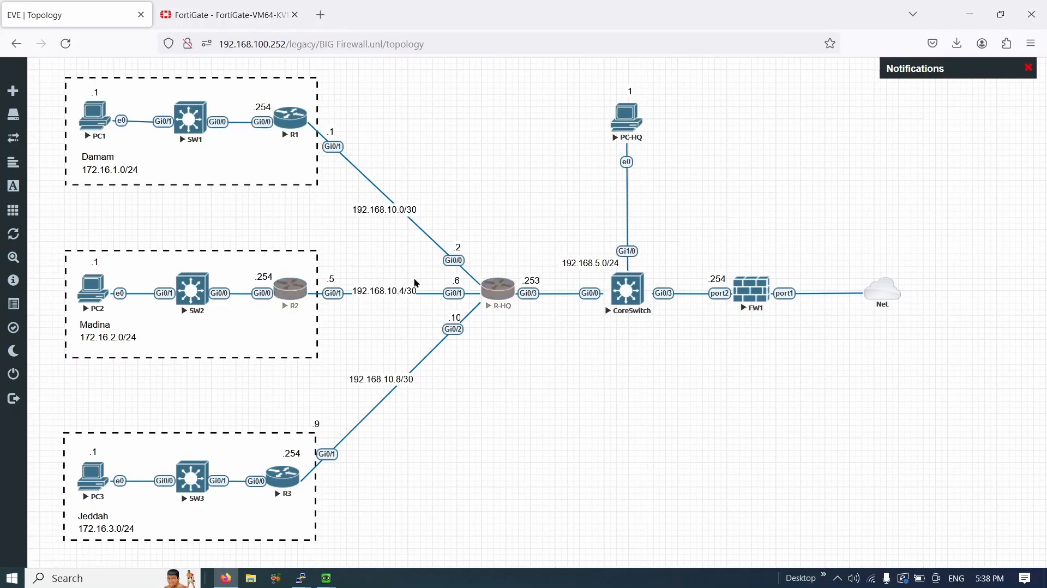
- Start a new FortiGate static route with destination 172.16.0.0/16
{"action": "left_click", "coordinate": [232, 23]}
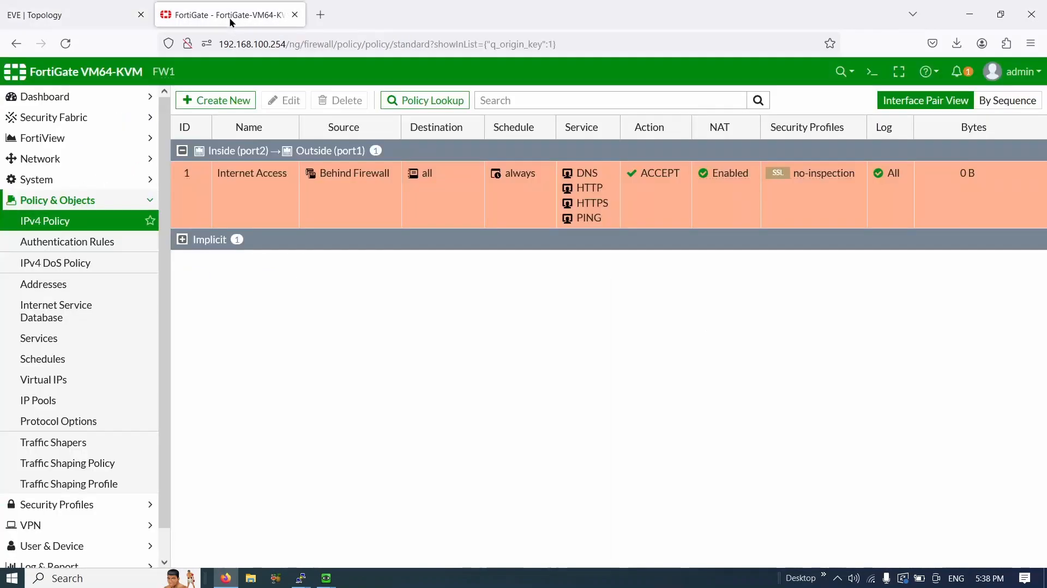
{"action": "left_click", "coordinate": [37, 163]}
{"action": "left_click", "coordinate": [67, 305]}
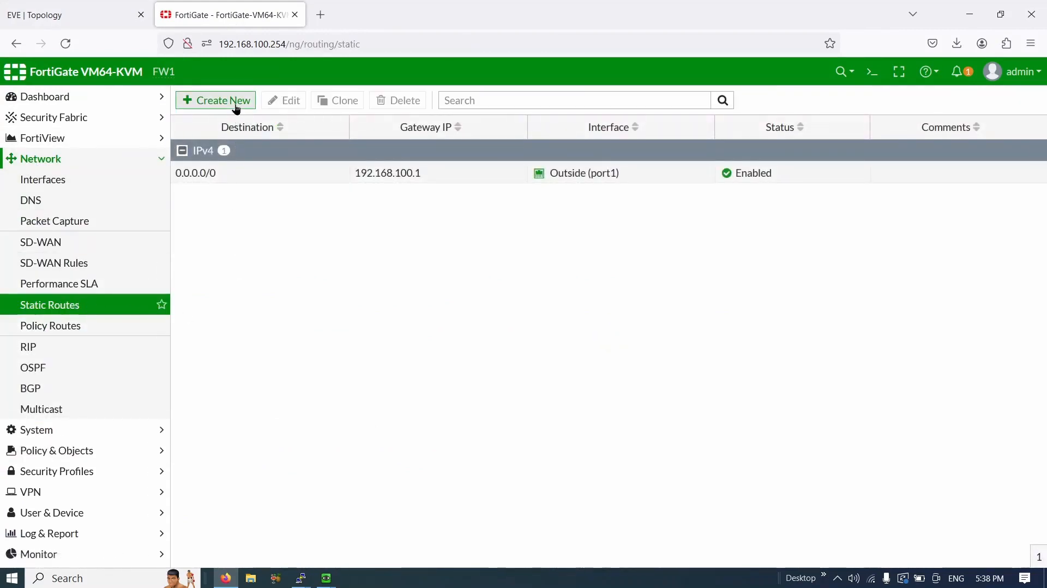
{"action": "left_click", "coordinate": [237, 104]}
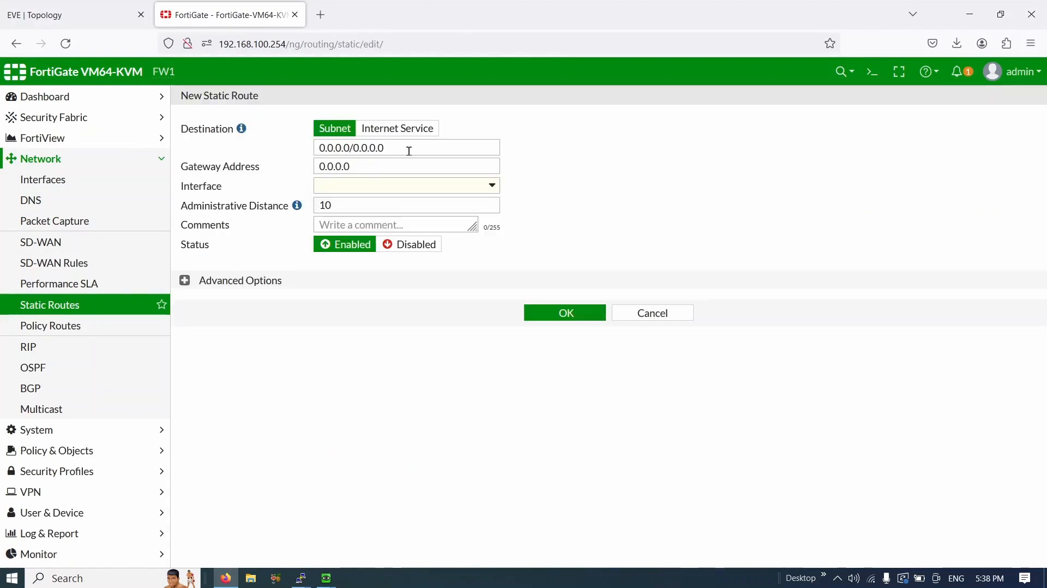
{"action": "left_click_drag", "start_coordinate": [409, 151], "coordinate": [239, 144]}
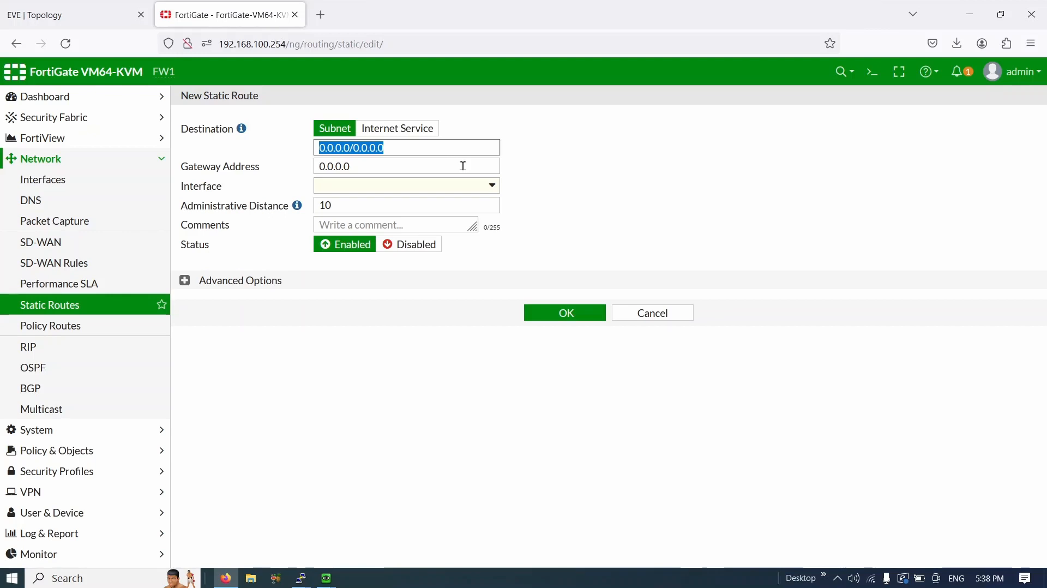
{"action": "type", "text": "172"}
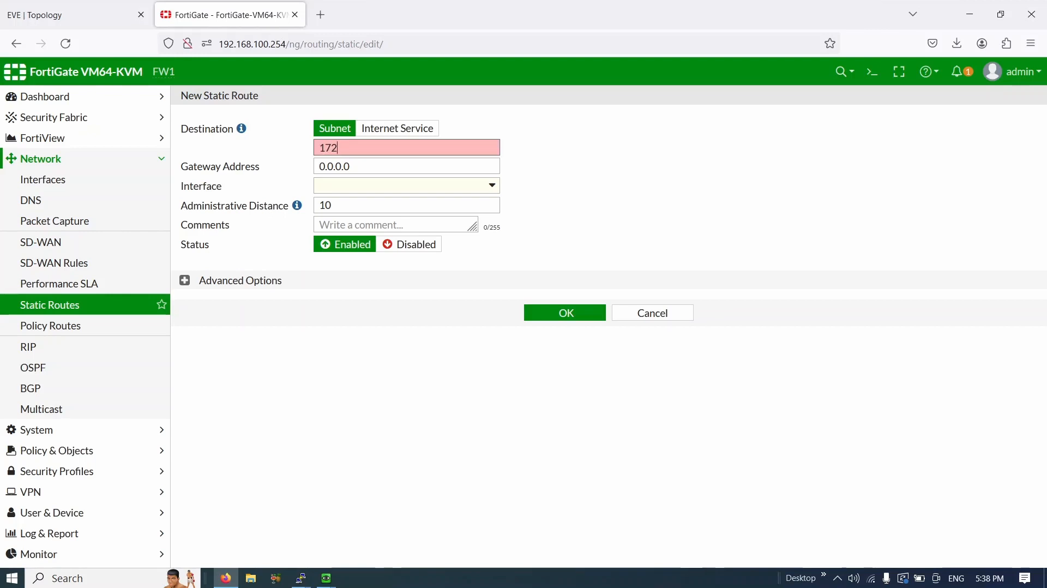
{"action": "type", "text": ".16.0.0/16"}
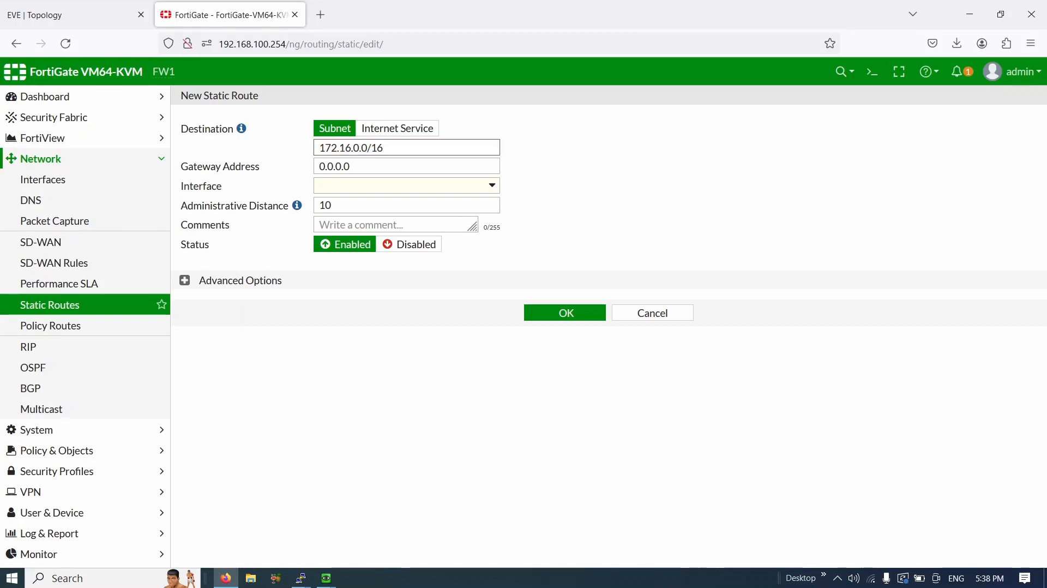
{"action": "double_click", "coordinate": [358, 148]}
- Check the branch addressing on the topology diagram and enter gateway 192.168.5.253
{"action": "left_click", "coordinate": [108, 7]}
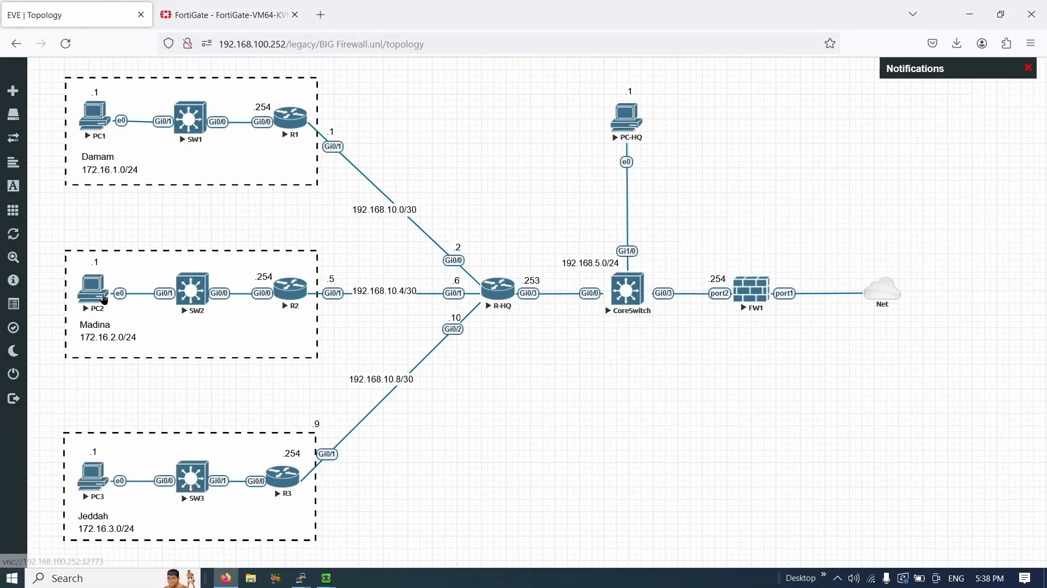
{"action": "left_click_drag", "start_coordinate": [71, 120], "coordinate": [356, 515]}
{"action": "left_click", "coordinate": [227, 12]}
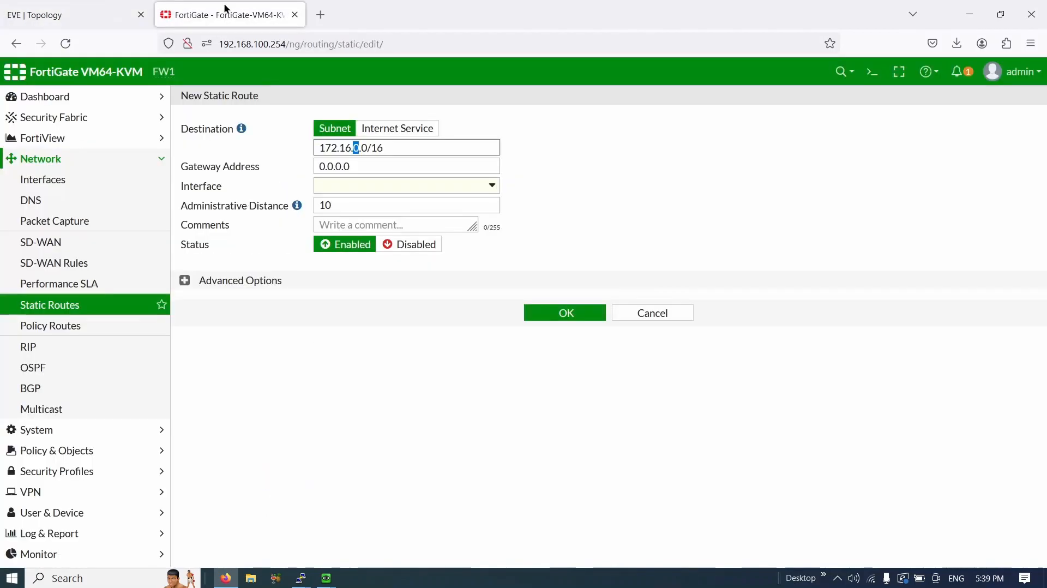
{"action": "left_click_drag", "start_coordinate": [365, 163], "coordinate": [283, 165]}
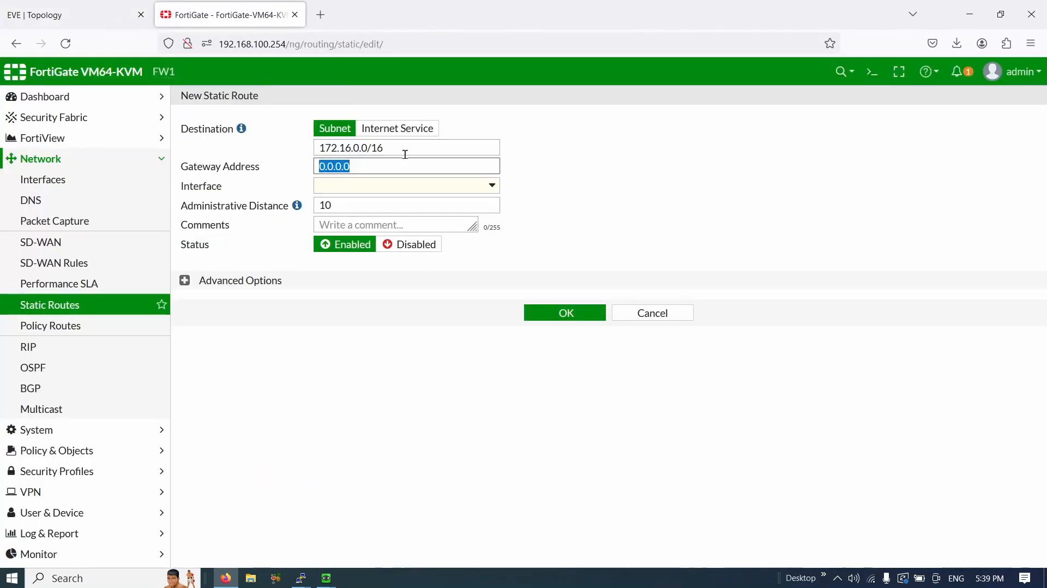
{"action": "left_click_drag", "start_coordinate": [404, 150], "coordinate": [309, 153]}
{"action": "left_click_drag", "start_coordinate": [387, 171], "coordinate": [287, 165]}
{"action": "type", "text": "192.168.10"}
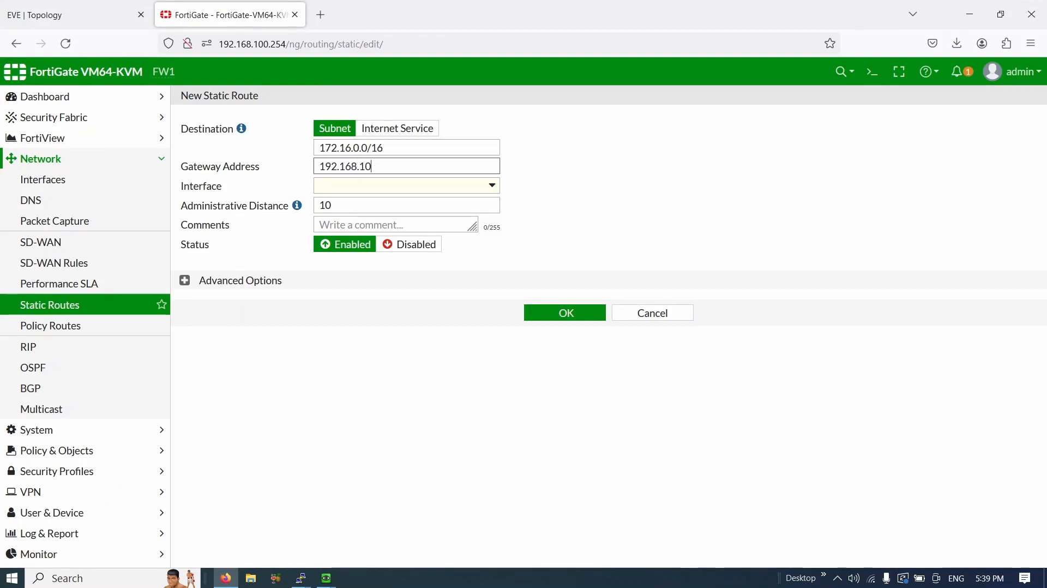
{"action": "type", "text": "0.253"}
- Set the route's interface to Inside (port2) and save the static route
{"action": "left_click", "coordinate": [328, 190]}
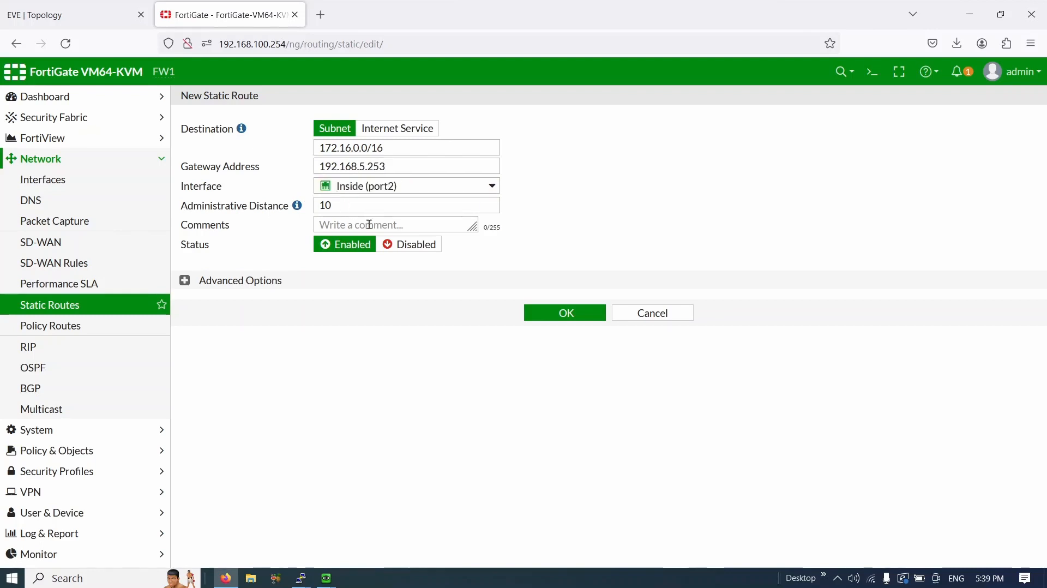
{"action": "left_click", "coordinate": [406, 187]}
{"action": "left_click", "coordinate": [473, 239]}
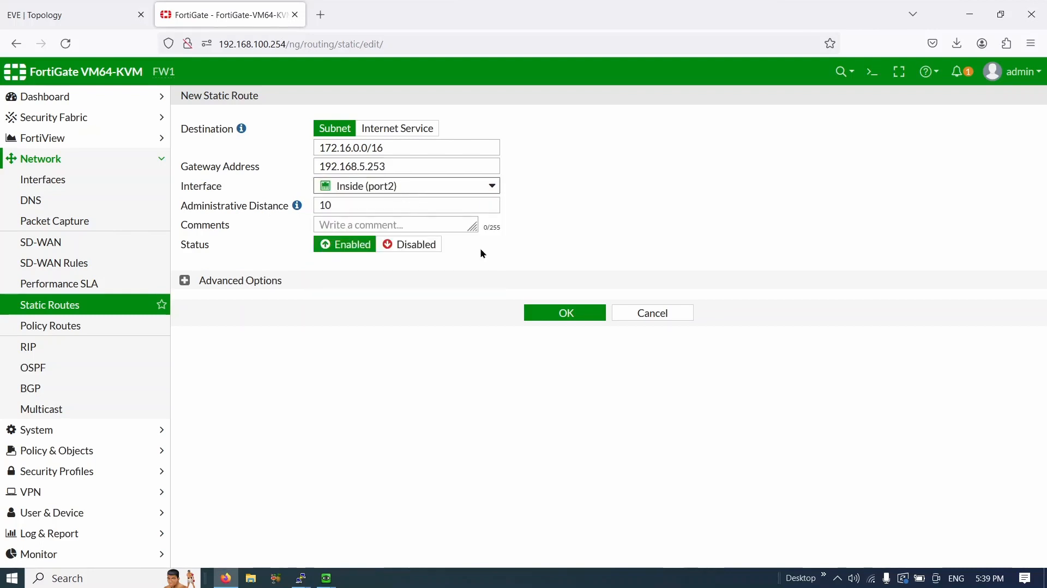
{"action": "left_click", "coordinate": [577, 318]}
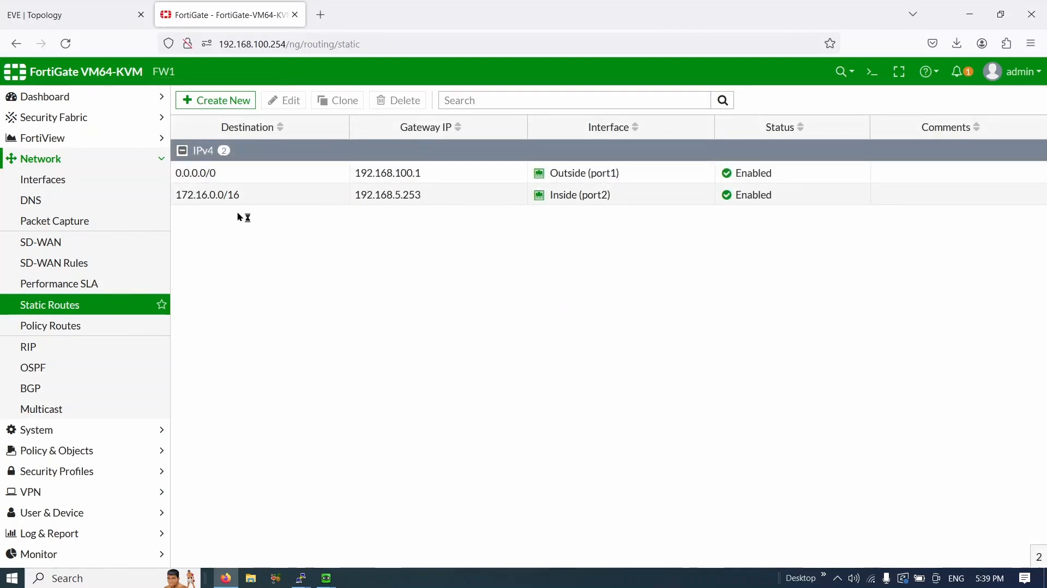
{"action": "left_click_drag", "start_coordinate": [240, 213], "coordinate": [209, 195]}
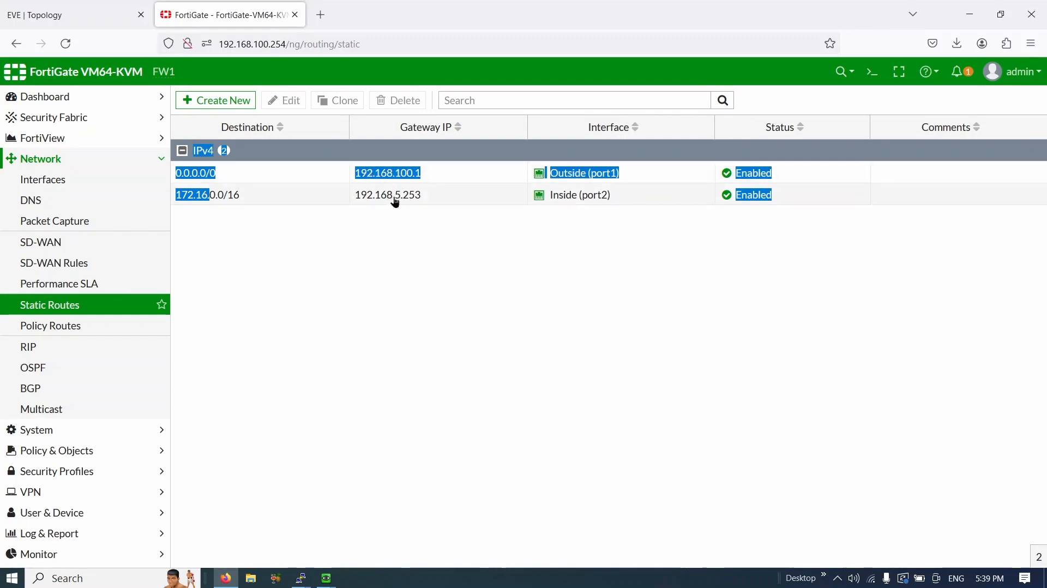
- Restart PC3's ping to 8.8.8.8 and confirm 6 of 6 replies with 0% loss
{"action": "left_click", "coordinate": [355, 222]}
{"action": "left_click", "coordinate": [55, 16]}
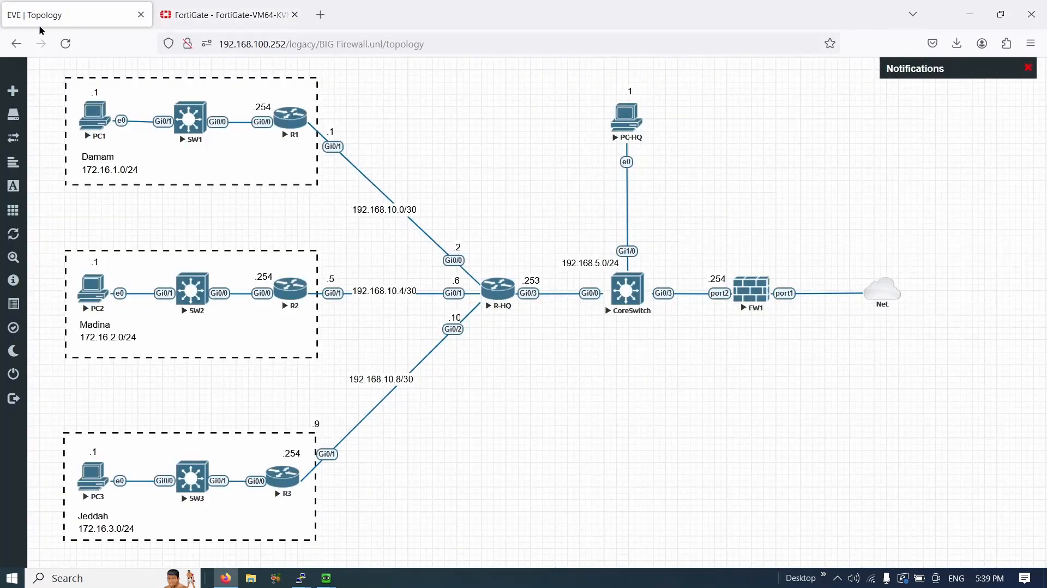
{"action": "mouse_move", "coordinate": [327, 578]}
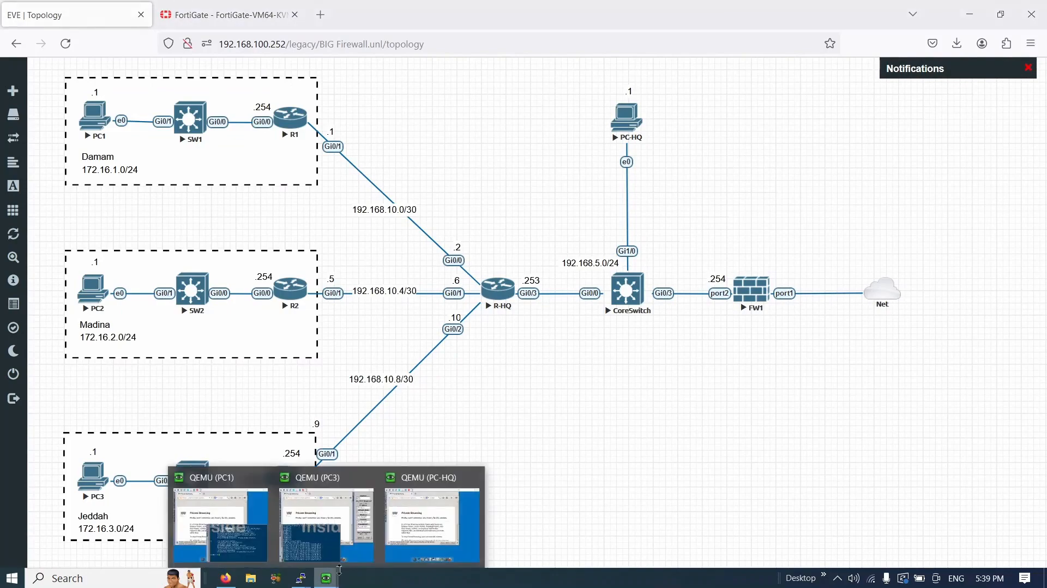
{"action": "left_click", "coordinate": [326, 521]}
{"action": "key", "text": "ctrl+c"}
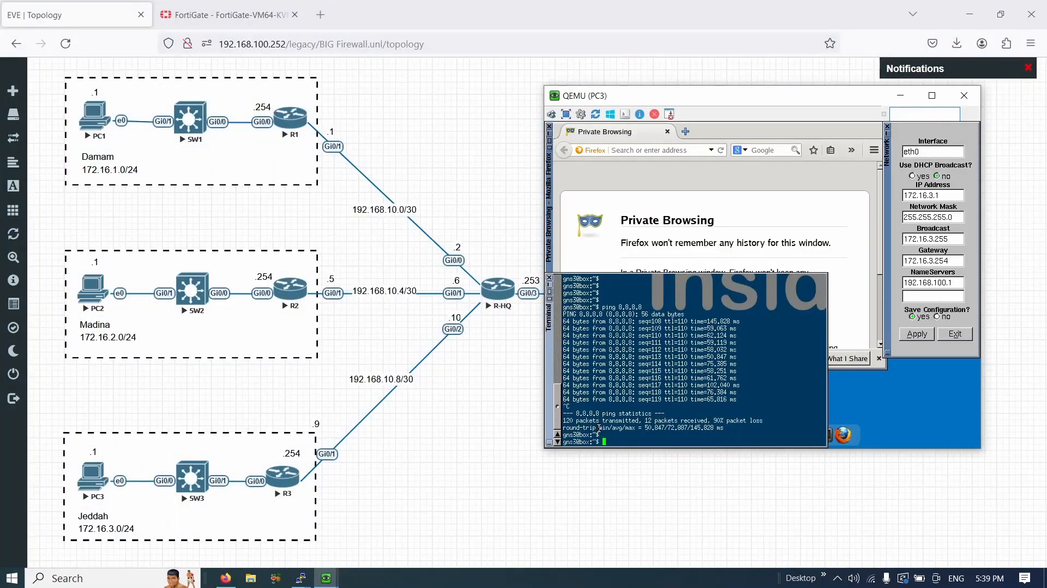
{"action": "key", "text": "Return"}
{"action": "key", "text": "Return"}
{"action": "key", "text": "Return"}
{"action": "key", "text": "Return"}
{"action": "key", "text": "Return"}
{"action": "key", "text": "Return"}
{"action": "key", "text": "Return"}
{"action": "key", "text": "Return"}
{"action": "key", "text": "Return"}
{"action": "key", "text": "Return"}
{"action": "key", "text": "Return"}
{"action": "key", "text": "Return"}
{"action": "key", "text": "Return"}
{"action": "key", "text": "Return"}
{"action": "key", "text": "Return"}
{"action": "key", "text": "Return"}
{"action": "key", "text": "Return"}
{"action": "key", "text": "Return"}
{"action": "key", "text": "Return"}
{"action": "key", "text": "Return"}
{"action": "key", "text": "Up"}
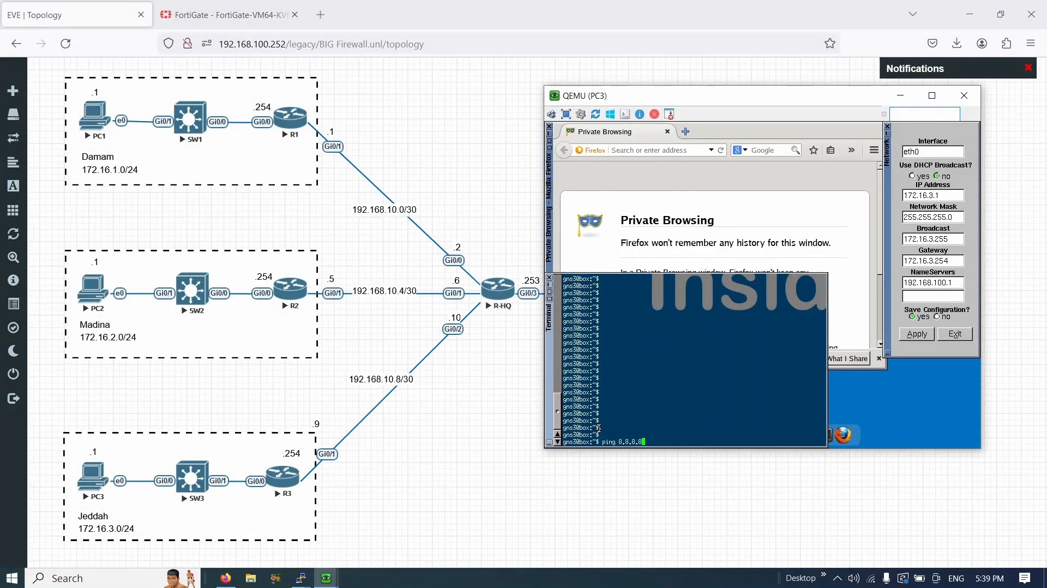
{"action": "key", "text": "Return"}
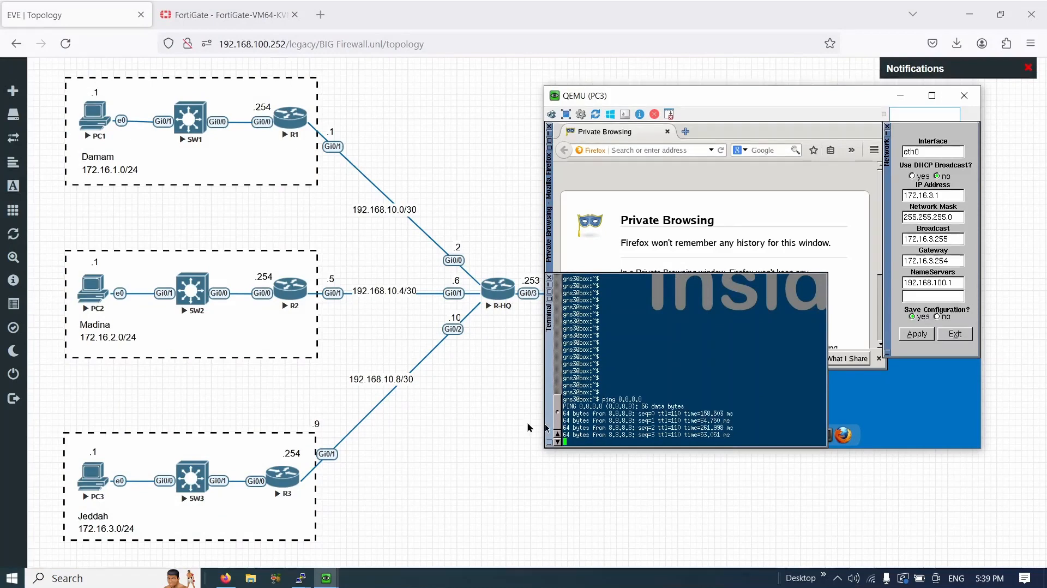
{"action": "left_click", "coordinate": [482, 414]}
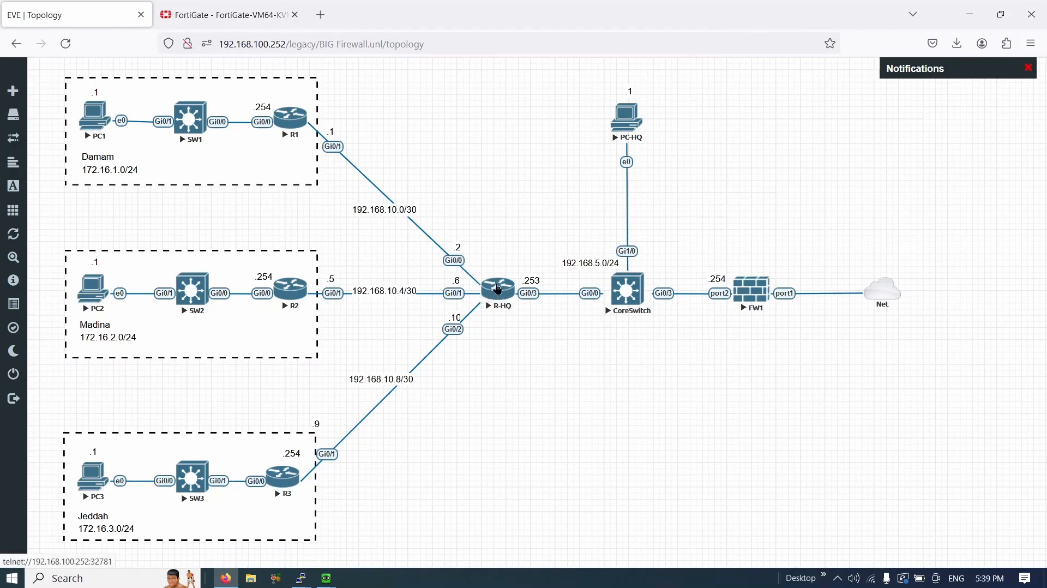
{"action": "left_click_drag", "start_coordinate": [489, 257], "coordinate": [514, 341]}
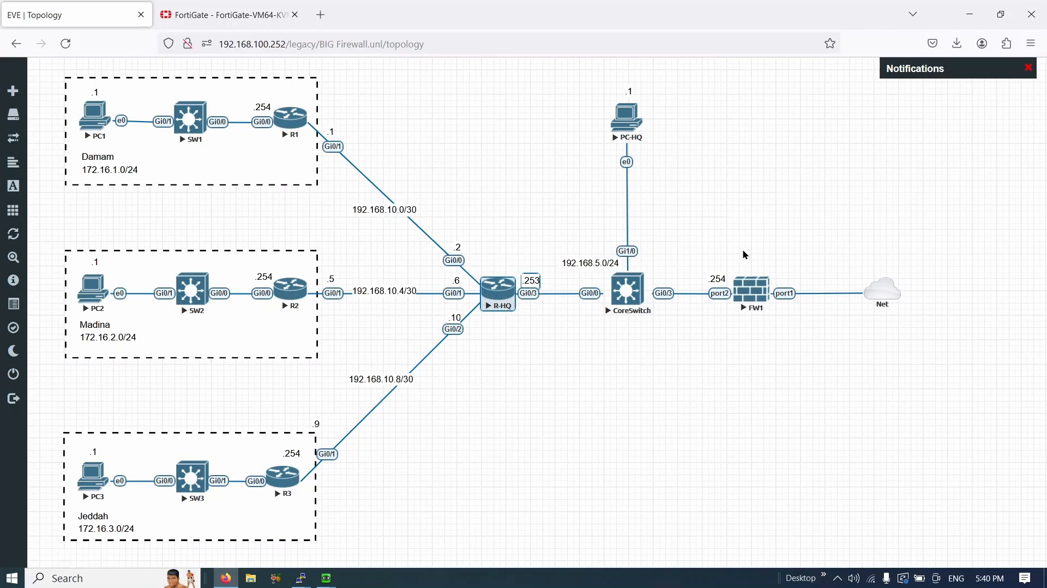
{"action": "left_click_drag", "start_coordinate": [742, 249], "coordinate": [758, 345]}
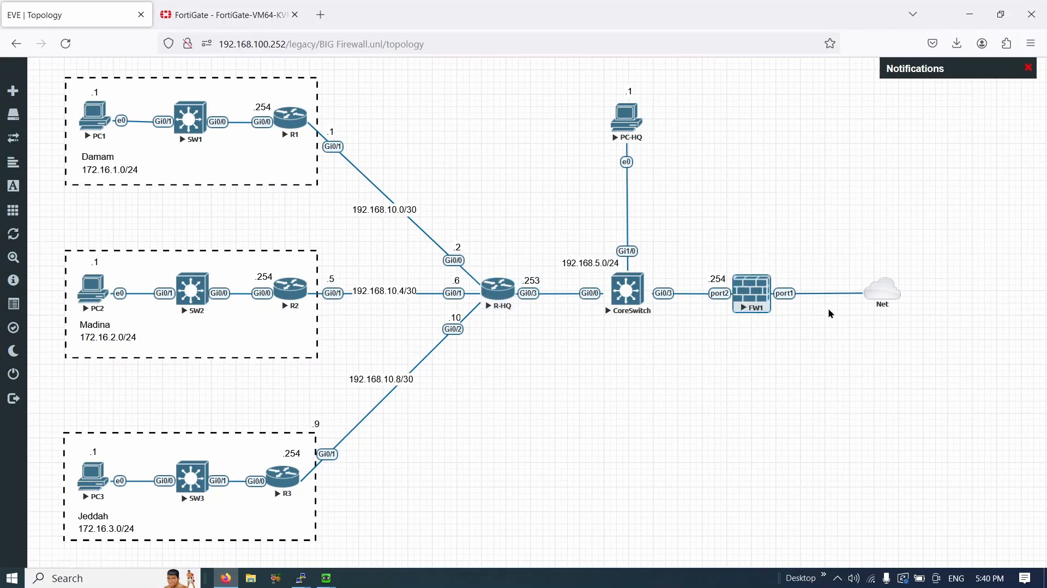
{"action": "left_click", "coordinate": [780, 318]}
{"action": "left_click_drag", "start_coordinate": [772, 307], "coordinate": [729, 270]}
{"action": "left_click_drag", "start_coordinate": [353, 551], "coordinate": [69, 169]}
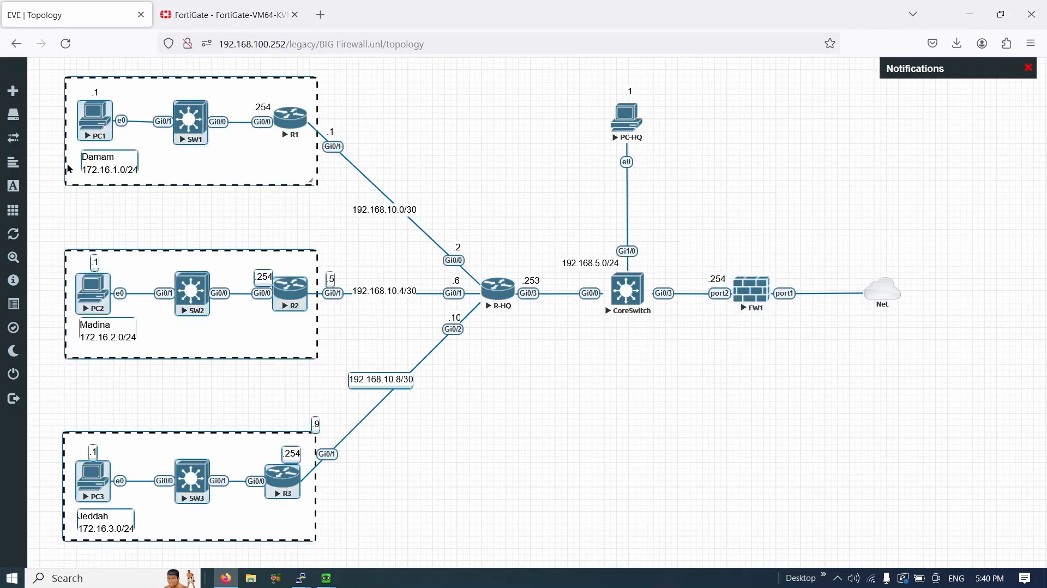
{"action": "left_click", "coordinate": [85, 197]}
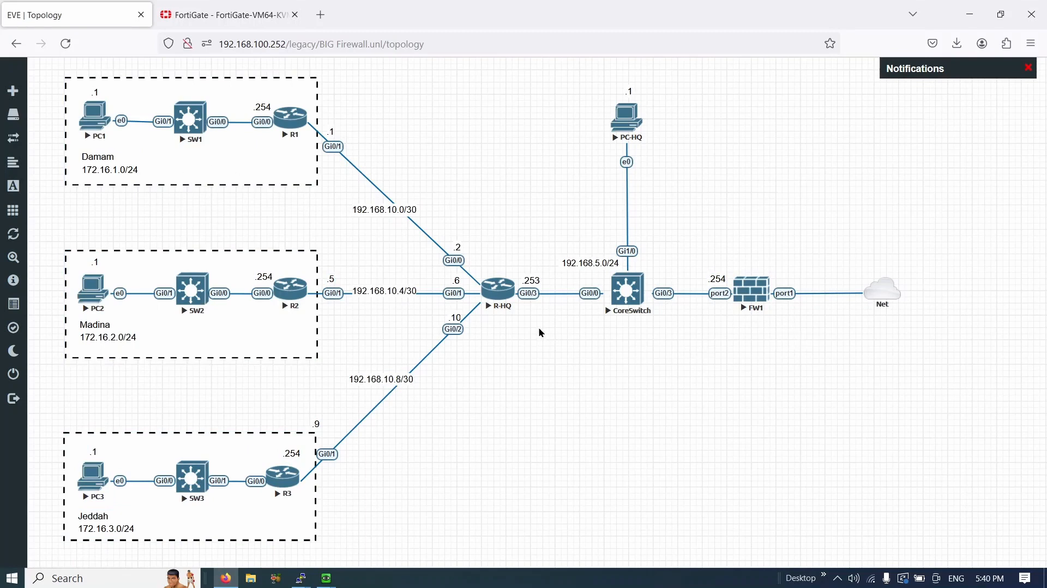
{"action": "left_click_drag", "start_coordinate": [471, 252], "coordinate": [526, 339]}
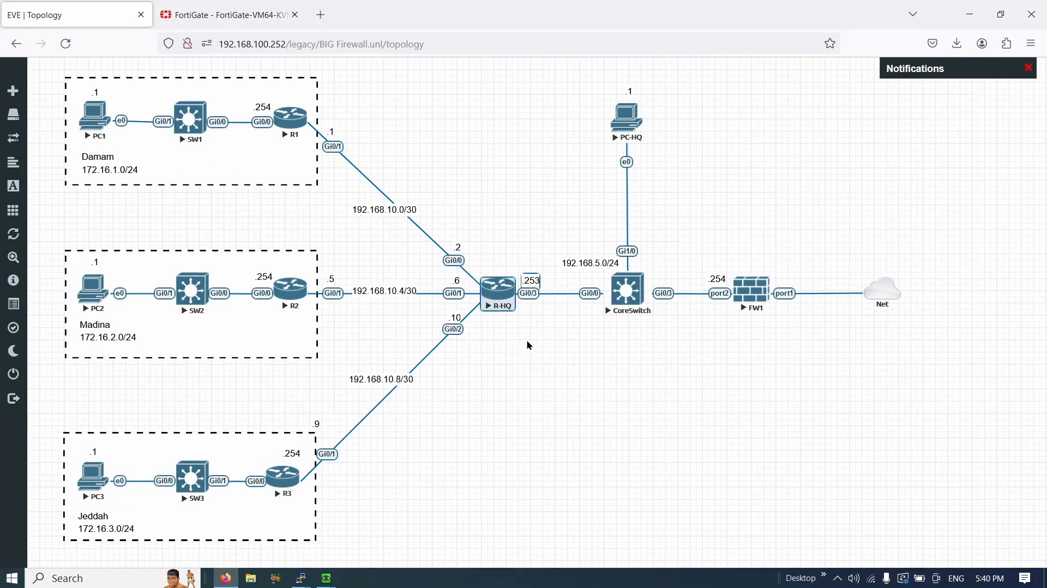
{"action": "left_click", "coordinate": [526, 340]}
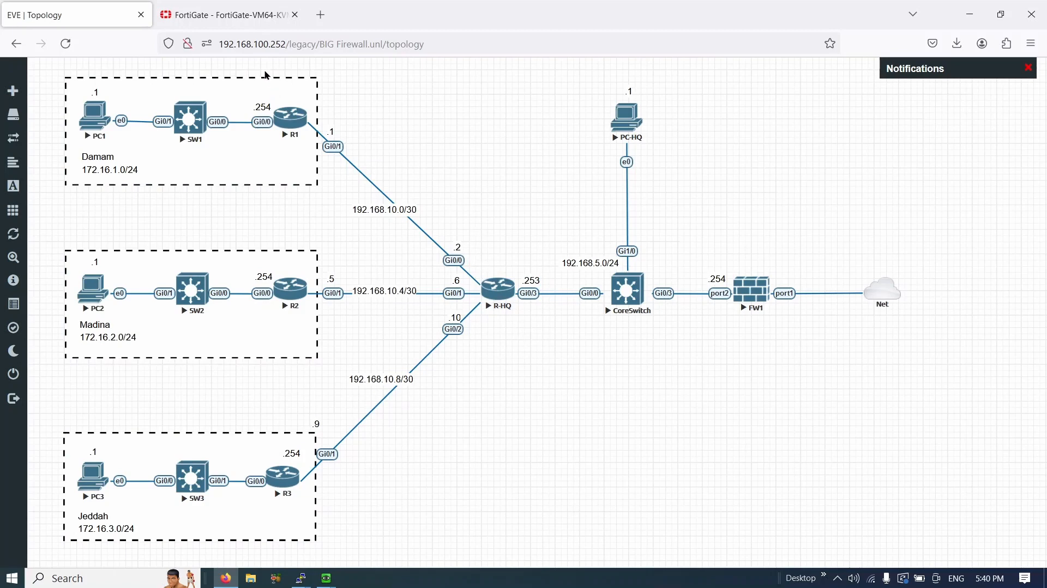
{"action": "left_click_drag", "start_coordinate": [270, 69], "coordinate": [517, 489]}
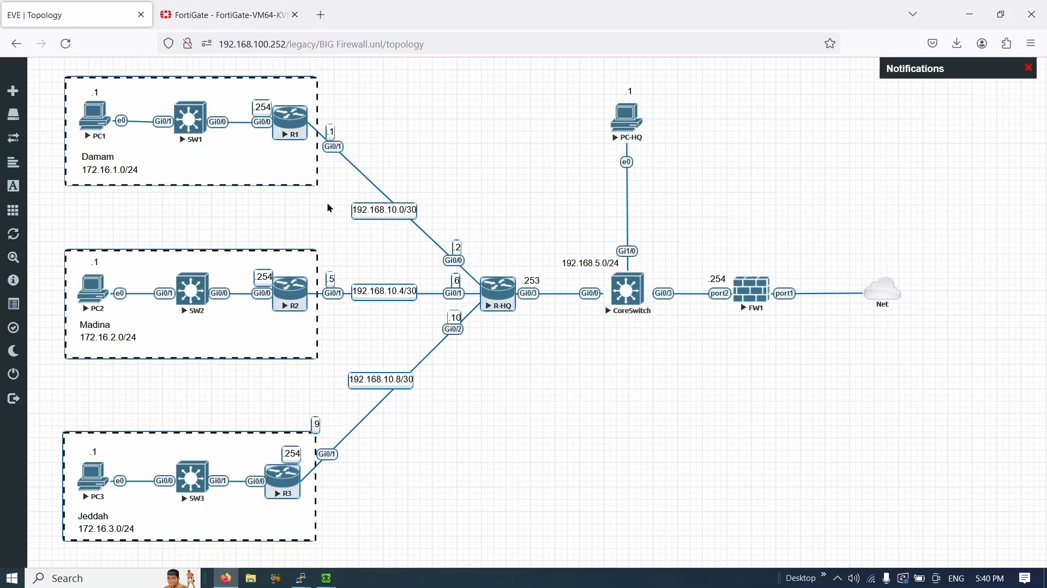
{"action": "left_click", "coordinate": [326, 202]}
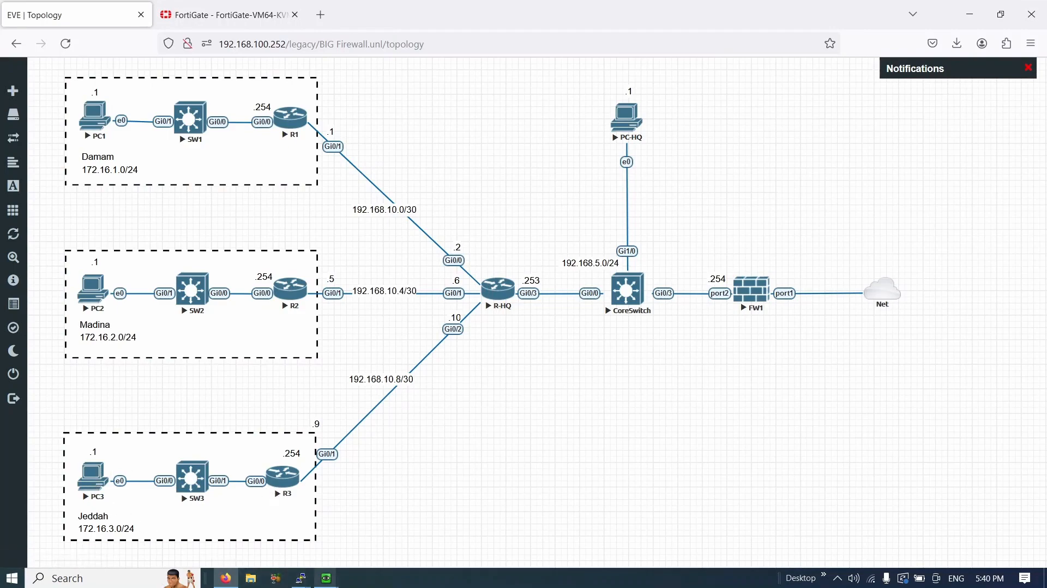
- Load google.com in PC3's Firefox browser
{"action": "left_click", "coordinate": [327, 562]}
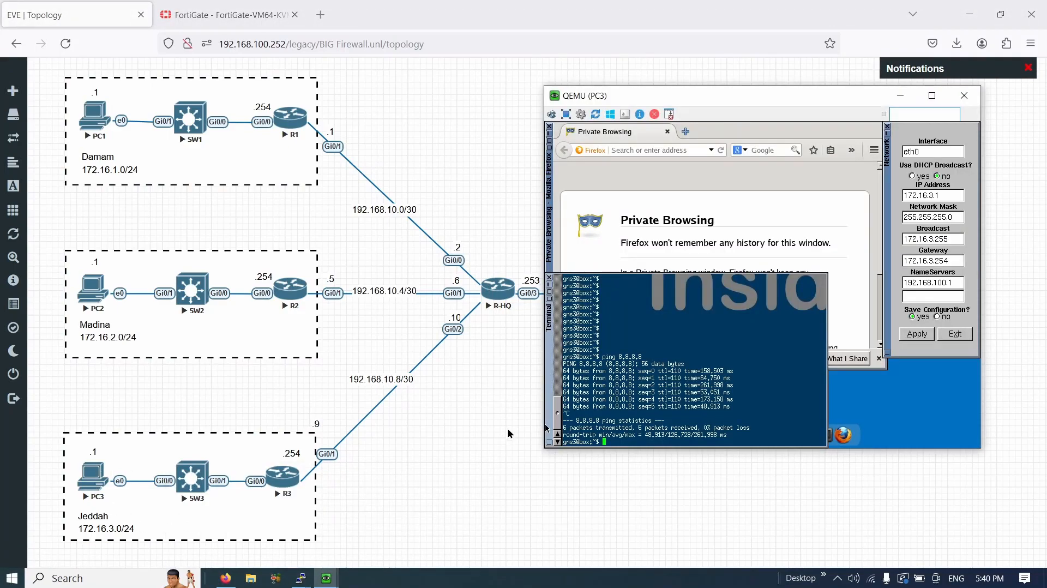
{"action": "left_click", "coordinate": [674, 204]}
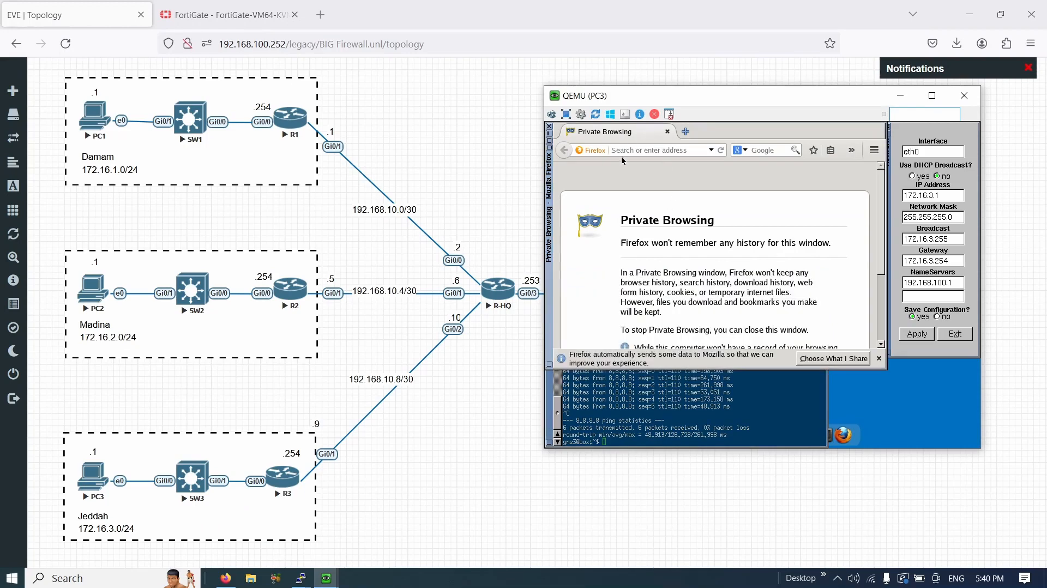
{"action": "left_click", "coordinate": [625, 150]}
{"action": "type", "text": "google.com"}
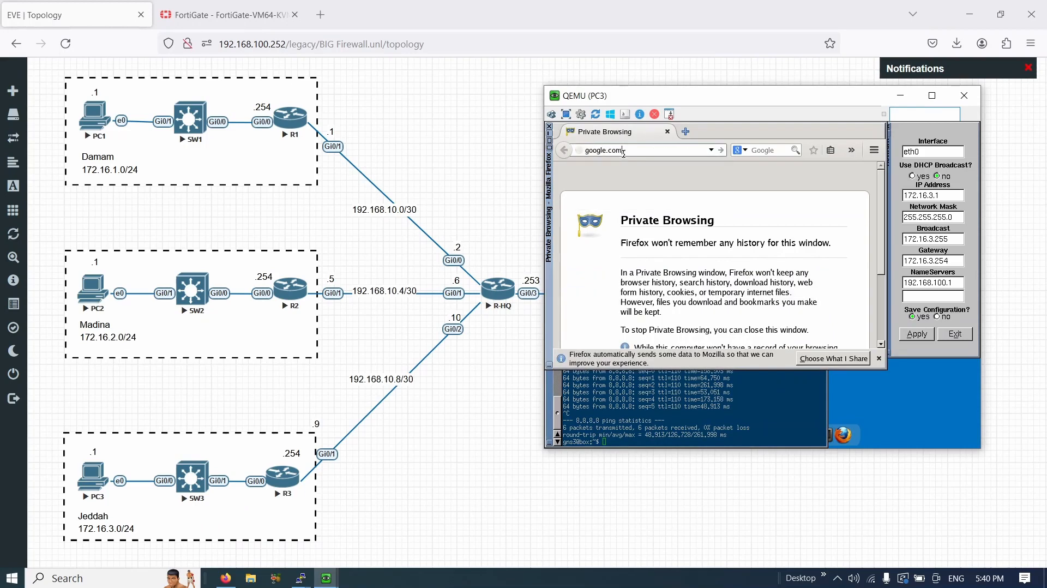
{"action": "key", "text": "Return"}
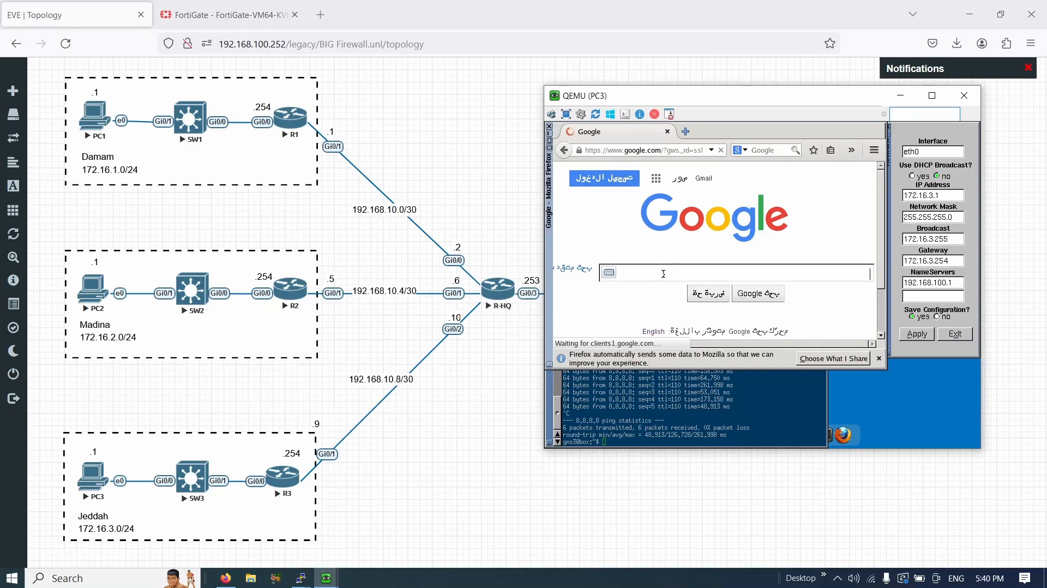
- Search Google for 'fortinet' and open the fortinet.com result
{"action": "type", "text": "forit"}
{"action": "key", "text": "BackSpace"}
{"action": "key", "text": "BackSpace"}
{"action": "type", "text": "tinet"}
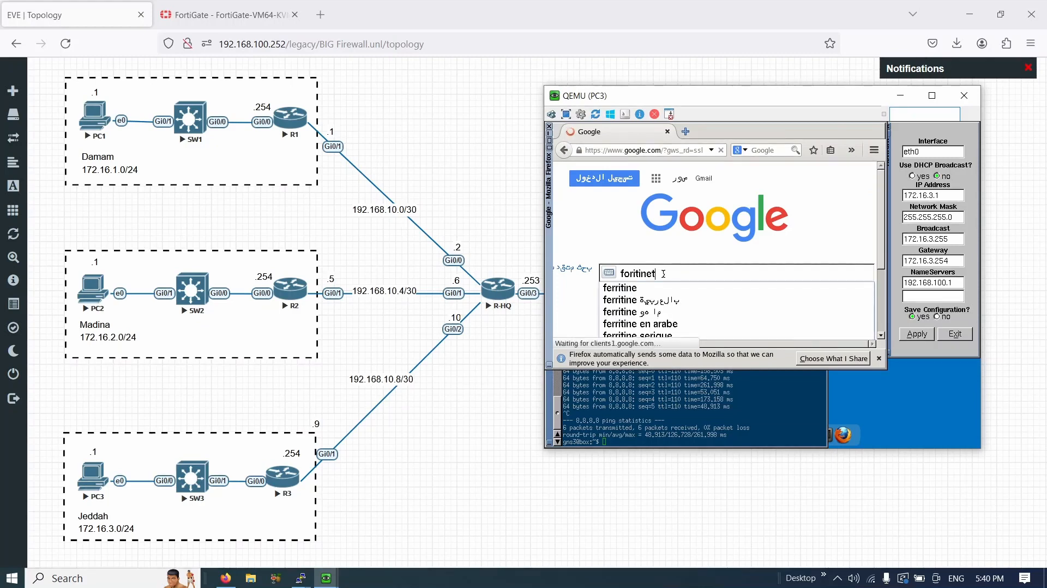
{"action": "key", "text": "Down"}
{"action": "key", "text": "Return"}
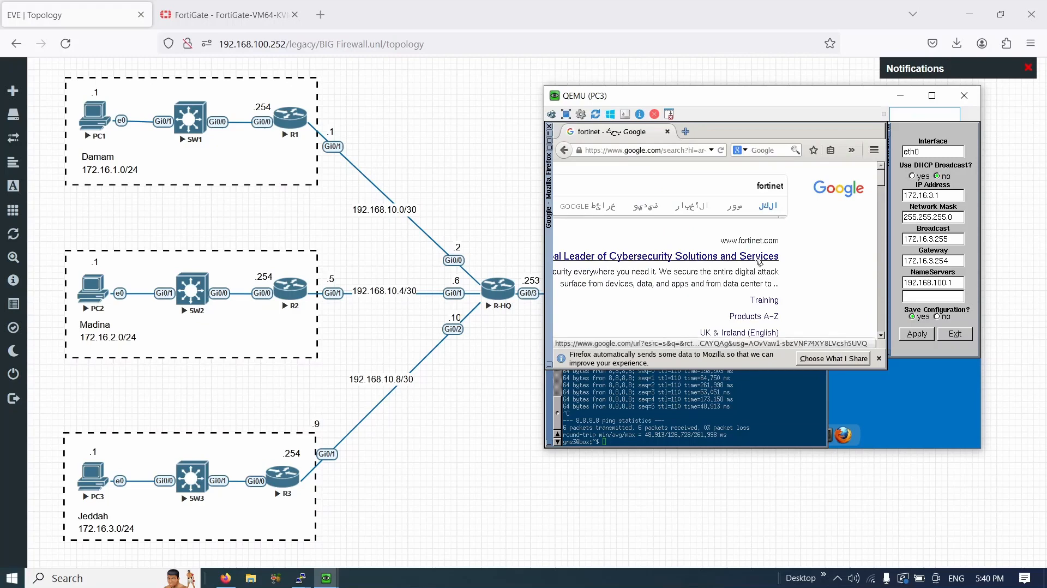
{"action": "left_click", "coordinate": [759, 263]}
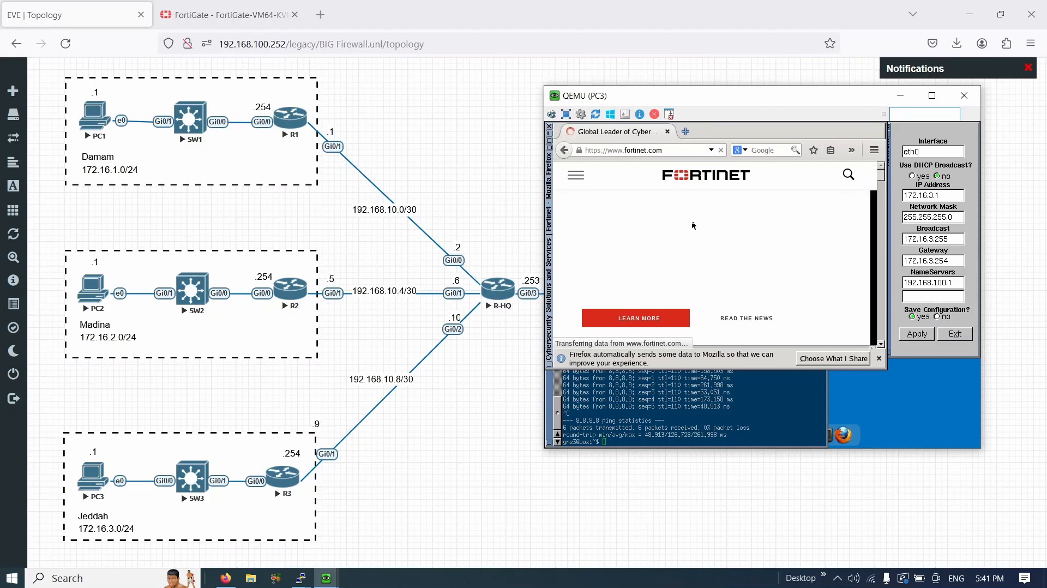
- Remove PING from the Internet Access policy's services, leaving DNS, HTTP and HTTPS, and save
{"action": "left_click", "coordinate": [241, 15]}
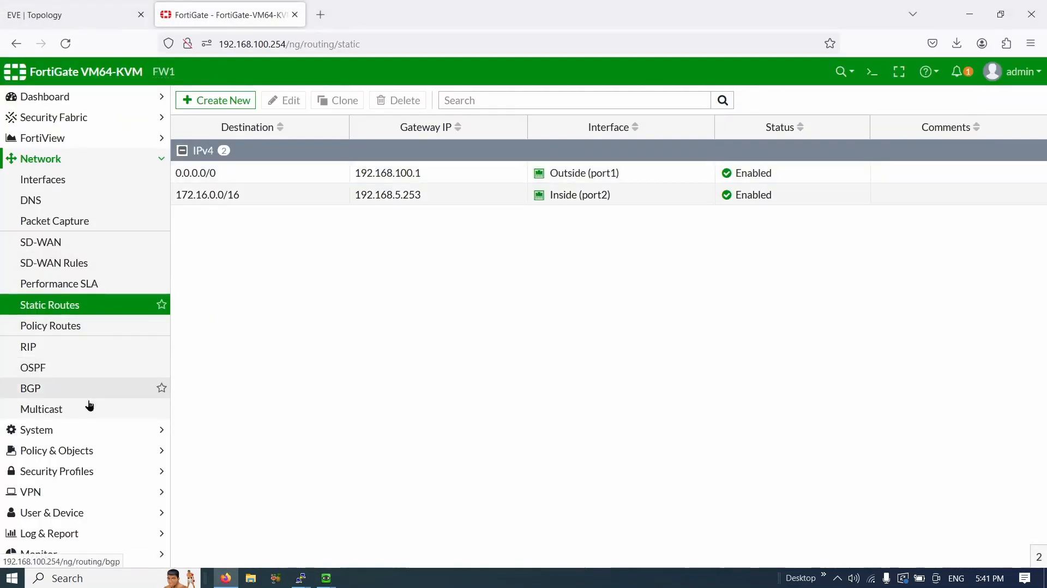
{"action": "left_click", "coordinate": [95, 456]}
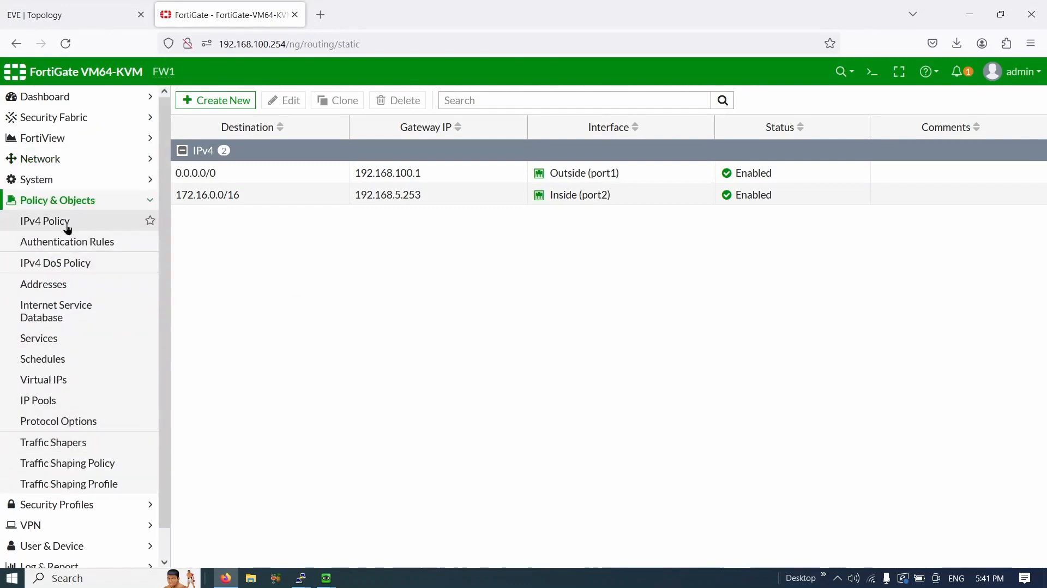
{"action": "left_click", "coordinate": [68, 224]}
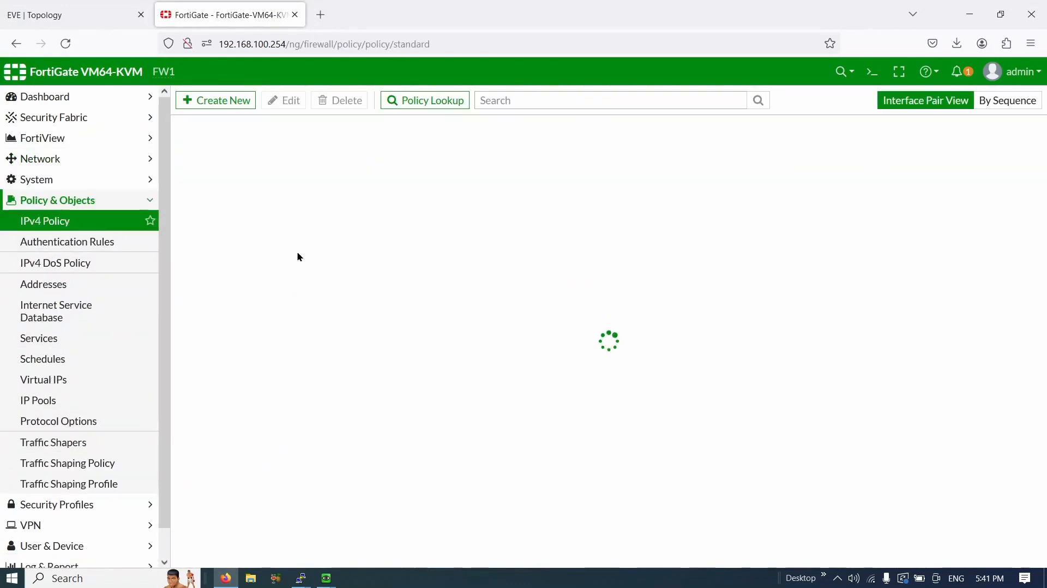
{"action": "double_click", "coordinate": [281, 210]}
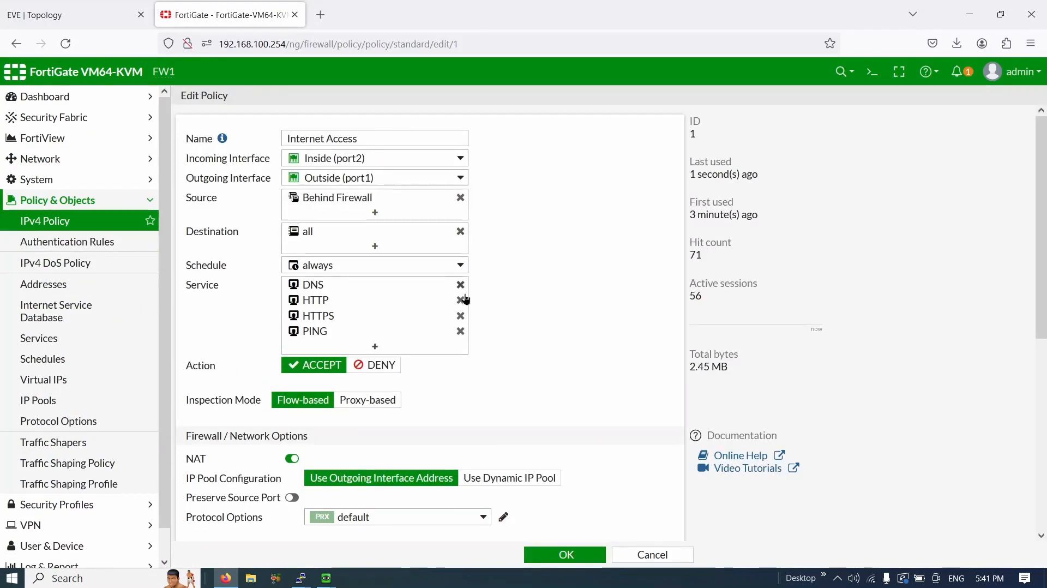
{"action": "left_click", "coordinate": [461, 334]}
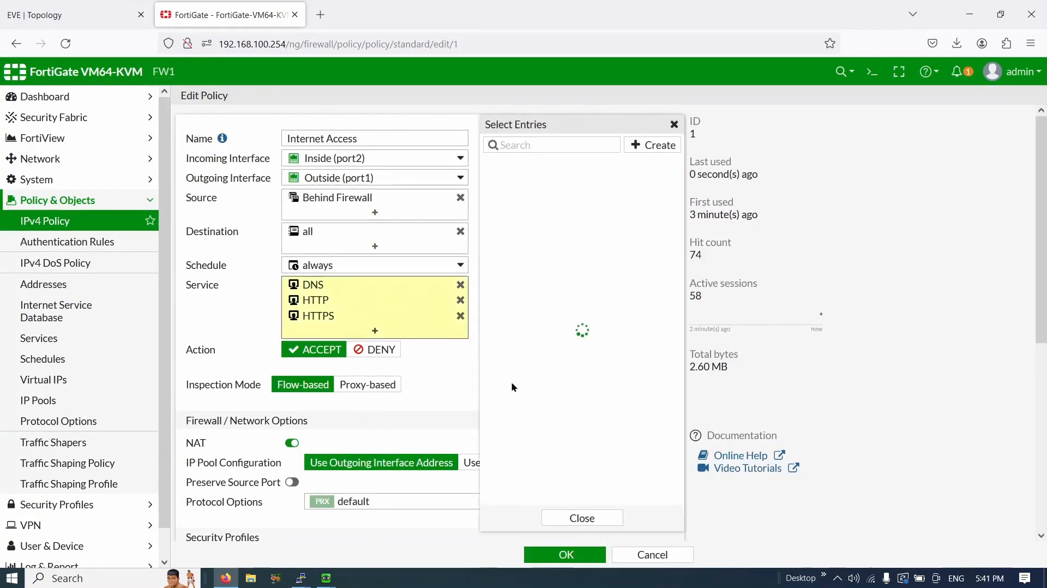
{"action": "left_click", "coordinate": [582, 519]}
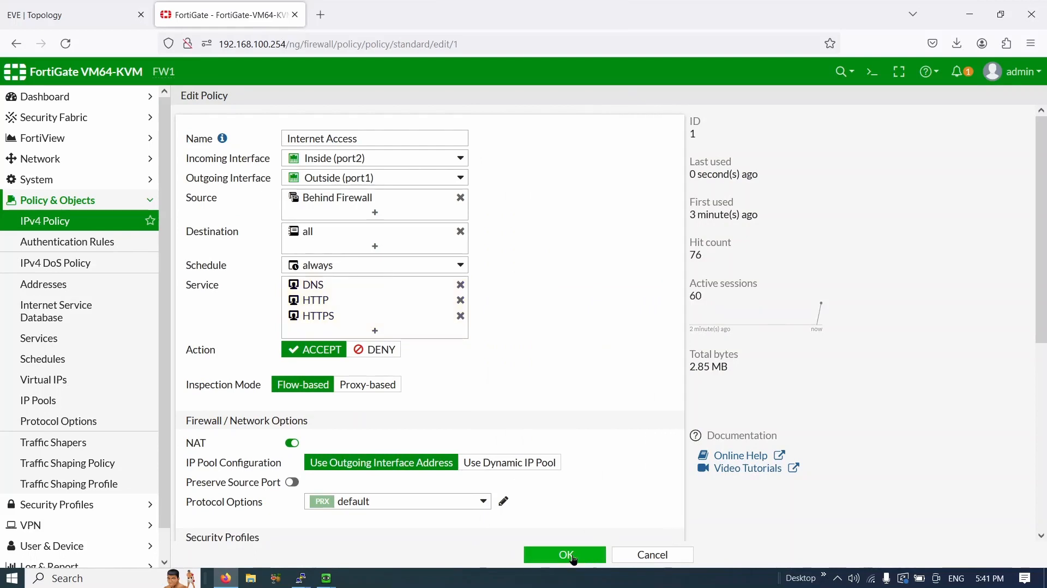
{"action": "left_click", "coordinate": [565, 555]}
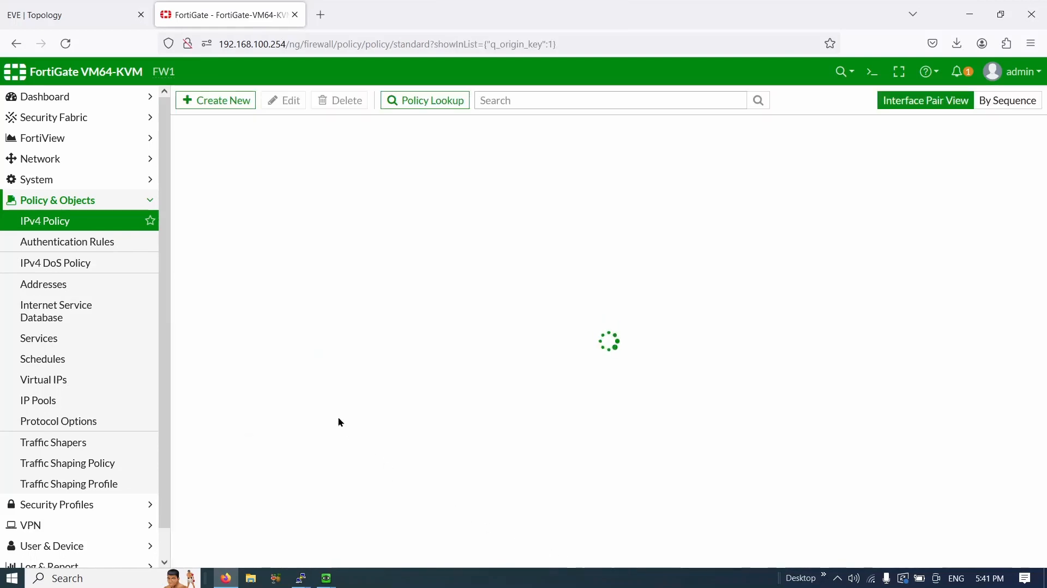
{"action": "left_click", "coordinate": [66, 140]}
- Disable PING administrative access on the Inside (port2) interface and save it
{"action": "left_click", "coordinate": [46, 285]}
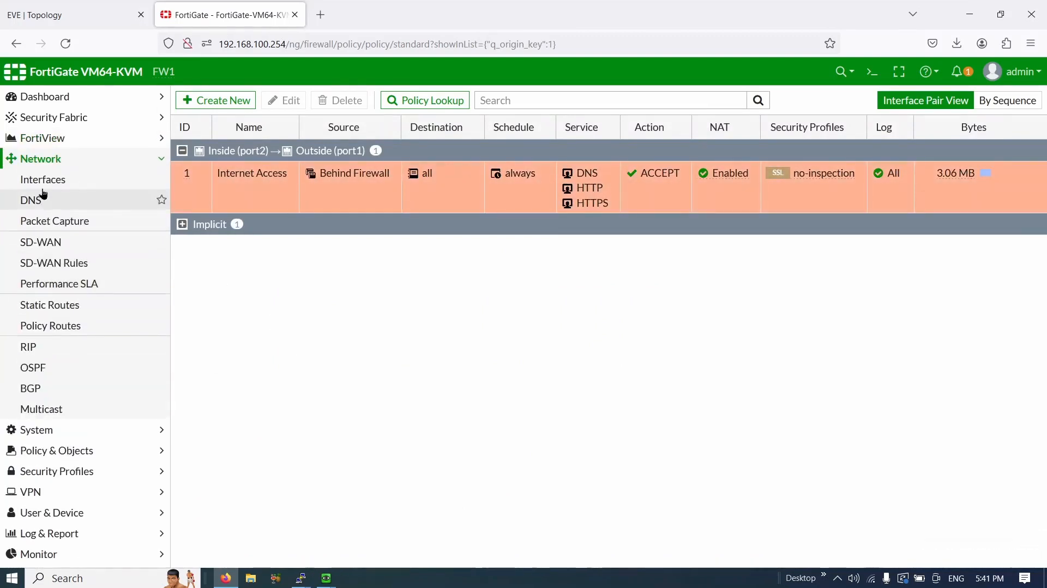
{"action": "left_click", "coordinate": [68, 185]}
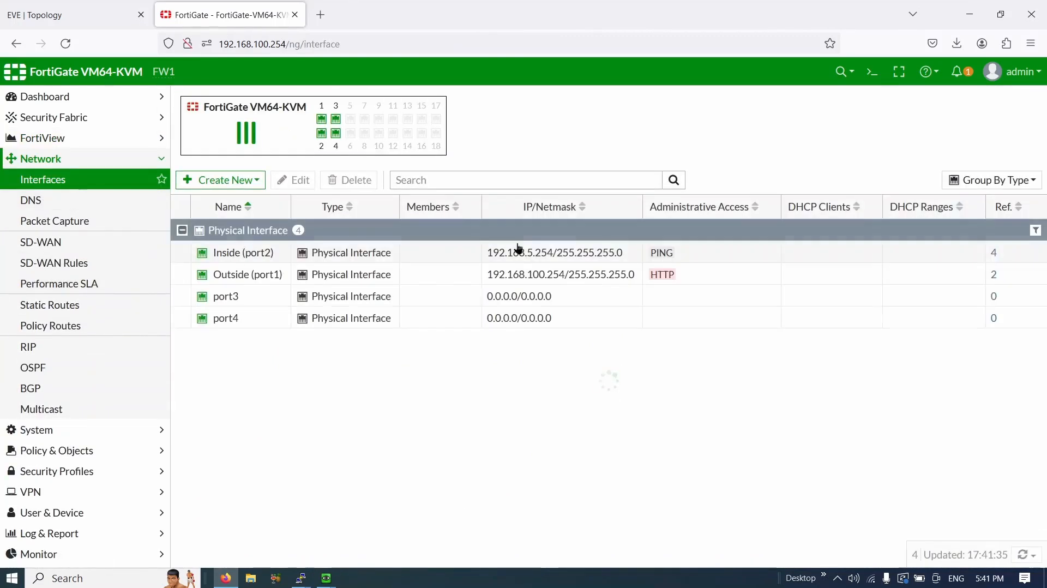
{"action": "left_click", "coordinate": [700, 261]}
{"action": "double_click", "coordinate": [701, 261]}
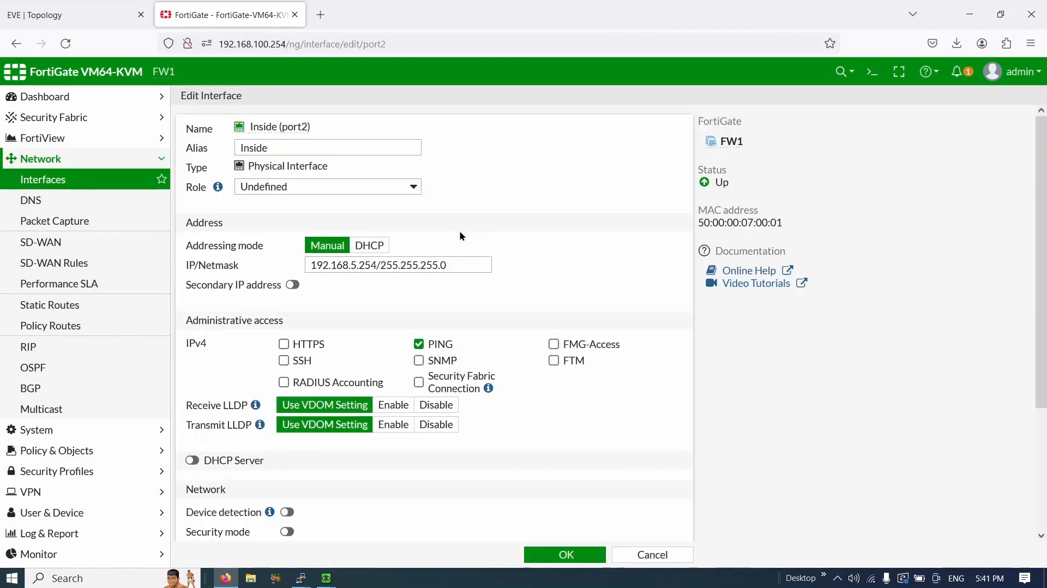
{"action": "scroll", "coordinate": [453, 251], "scroll_direction": "down", "scroll_amount": 2}
{"action": "left_click", "coordinate": [447, 273]}
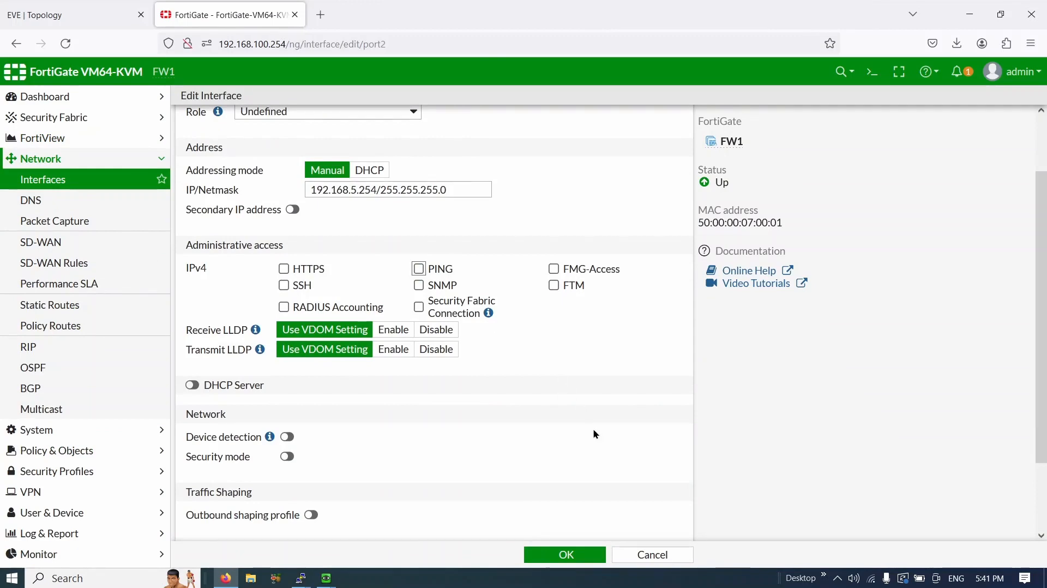
{"action": "left_click", "coordinate": [571, 555]}
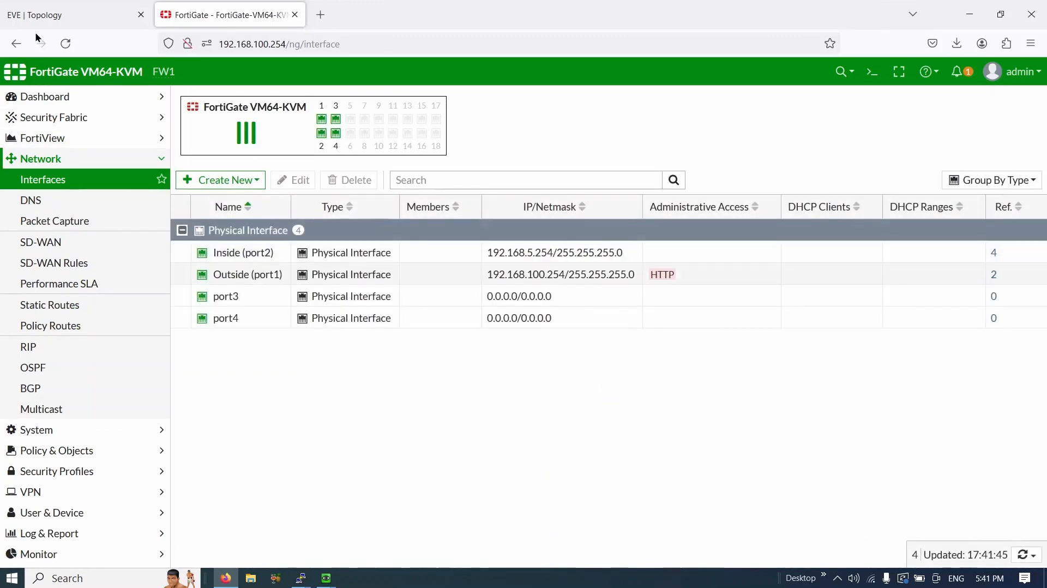
{"action": "left_click", "coordinate": [32, 12]}
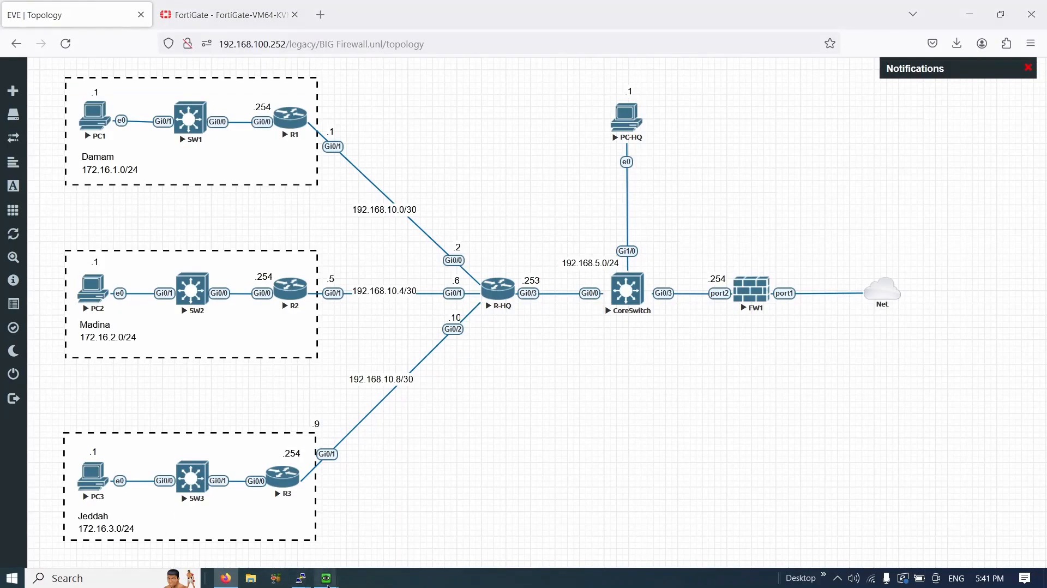
- Give PC2 IP address 172.16.2.1 with gateway 172.16.2.254 in its network settings
{"action": "mouse_move", "coordinate": [327, 578]}
{"action": "left_click", "coordinate": [90, 291]}
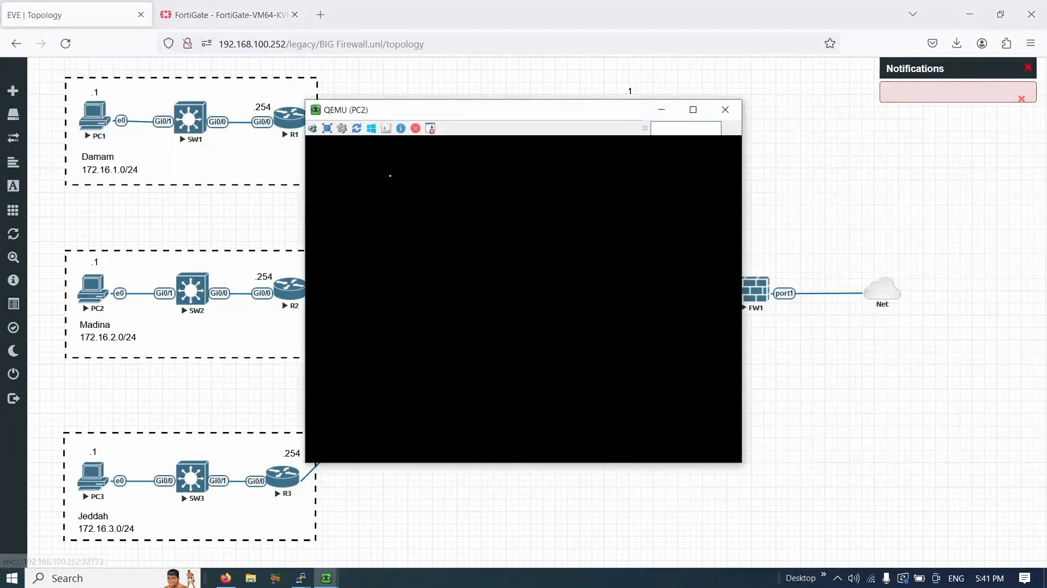
{"action": "left_click_drag", "start_coordinate": [409, 117], "coordinate": [489, 116]}
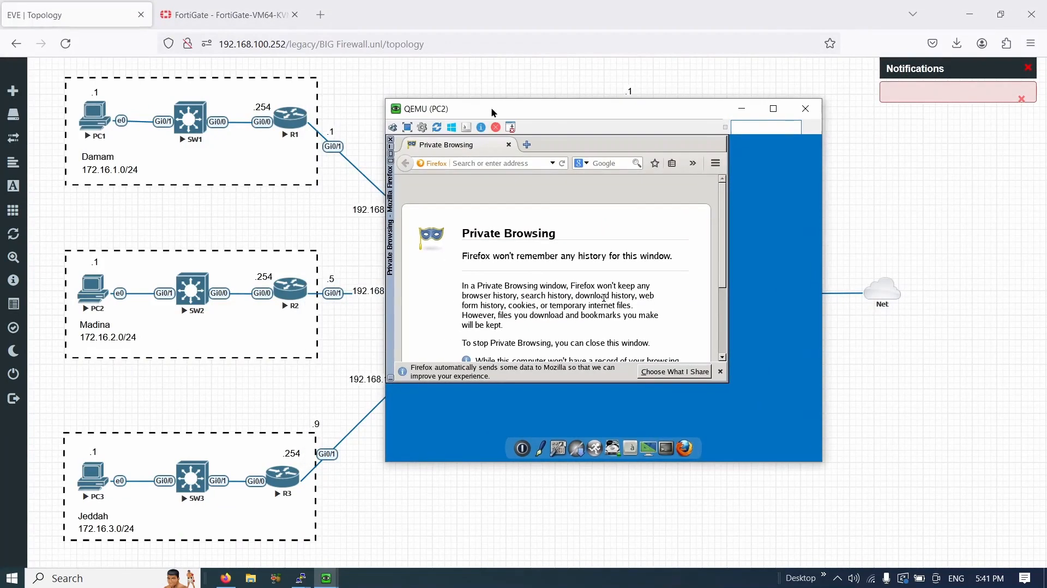
{"action": "left_click", "coordinate": [561, 439]}
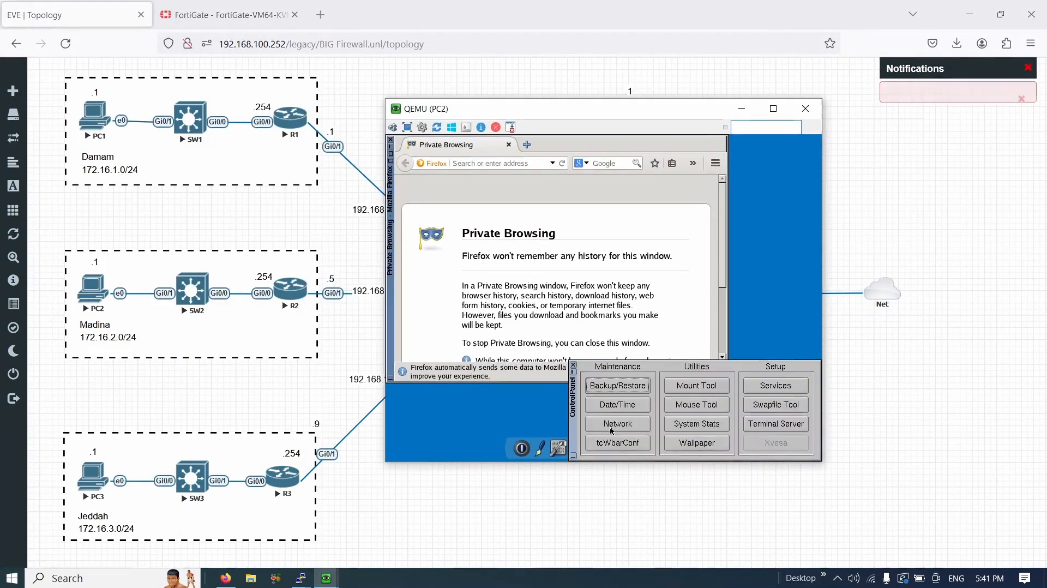
{"action": "left_click", "coordinate": [605, 424]}
{"action": "left_click", "coordinate": [780, 208]}
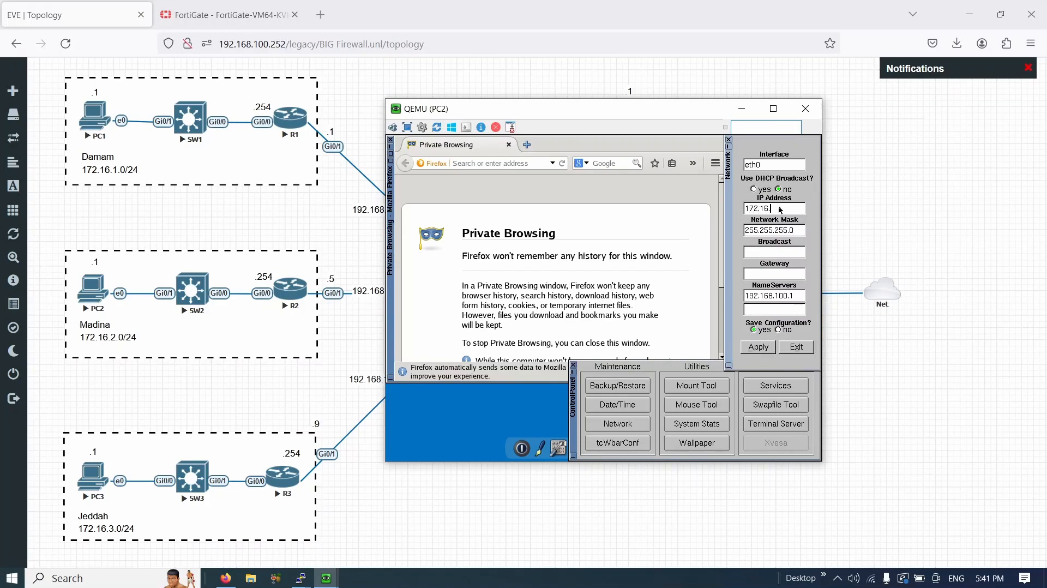
{"action": "left_click", "coordinate": [774, 353]}
{"action": "left_click", "coordinate": [579, 369]}
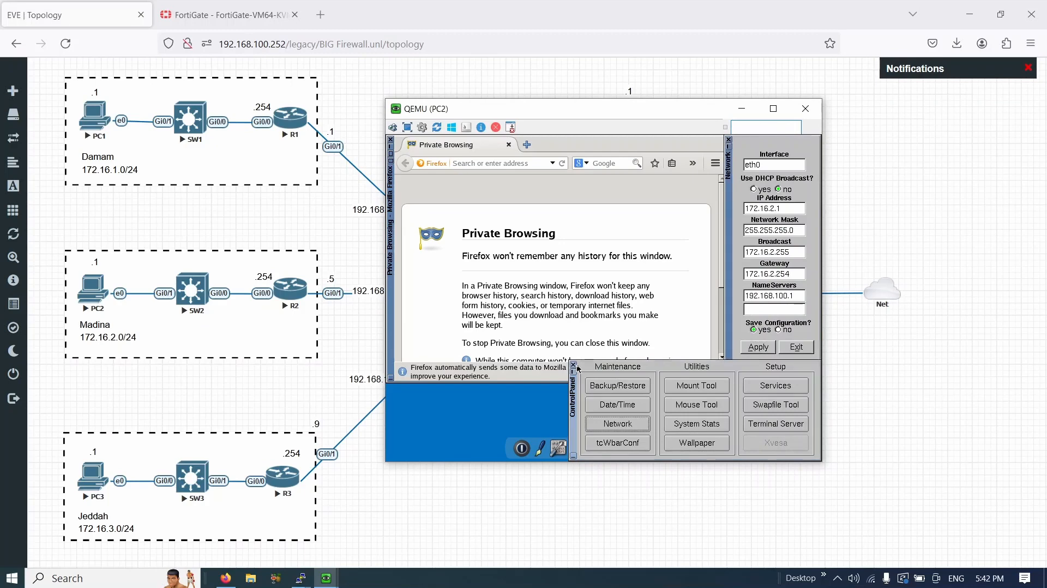
{"action": "left_click", "coordinate": [574, 366]}
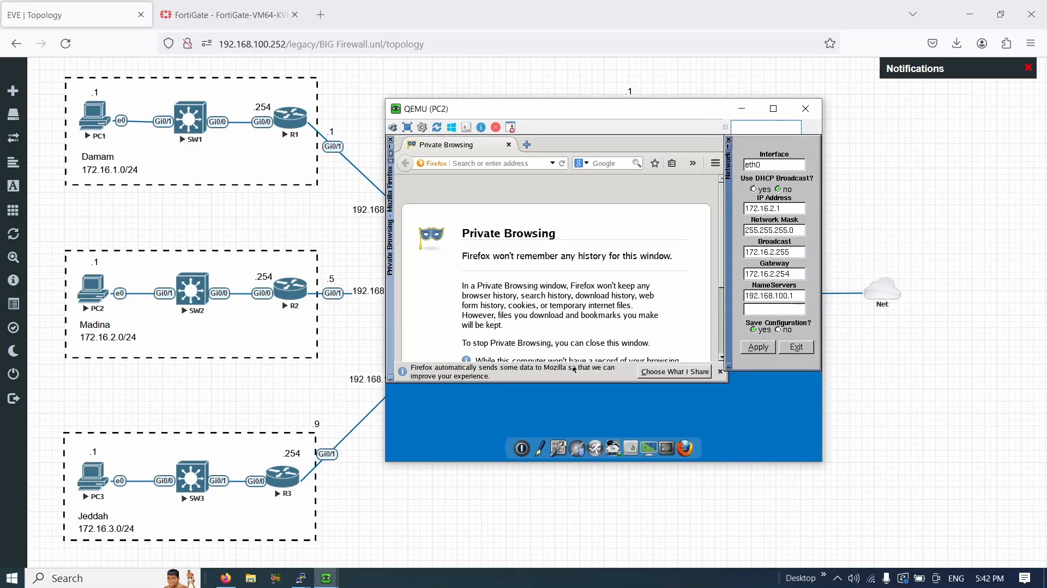
- Run ifconfig on PC2 to confirm the address 172.16.2.1
{"action": "left_click", "coordinate": [669, 444]}
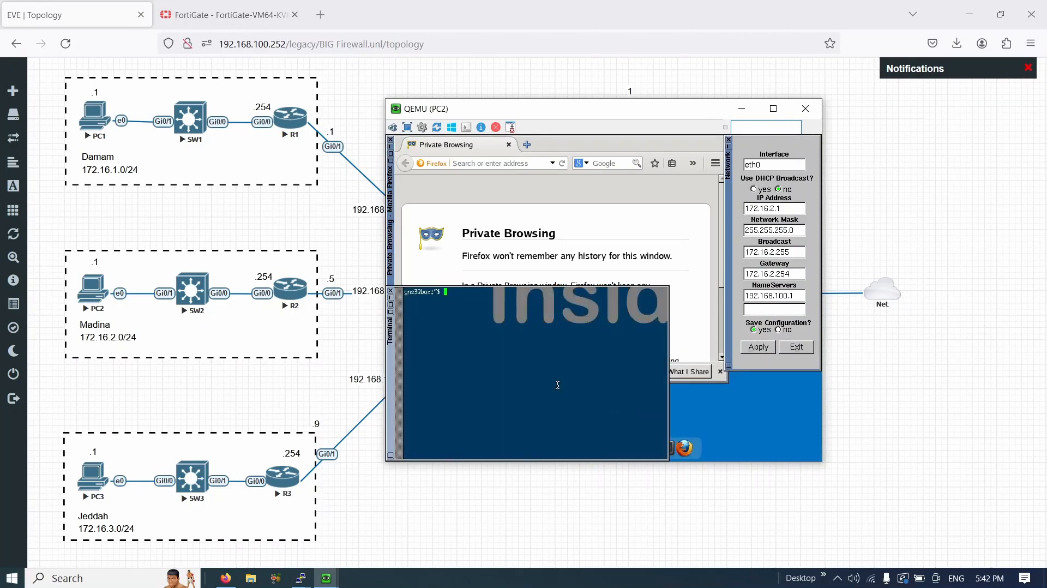
{"action": "type", "text": "ifconfig"}
{"action": "key", "text": "Return"}
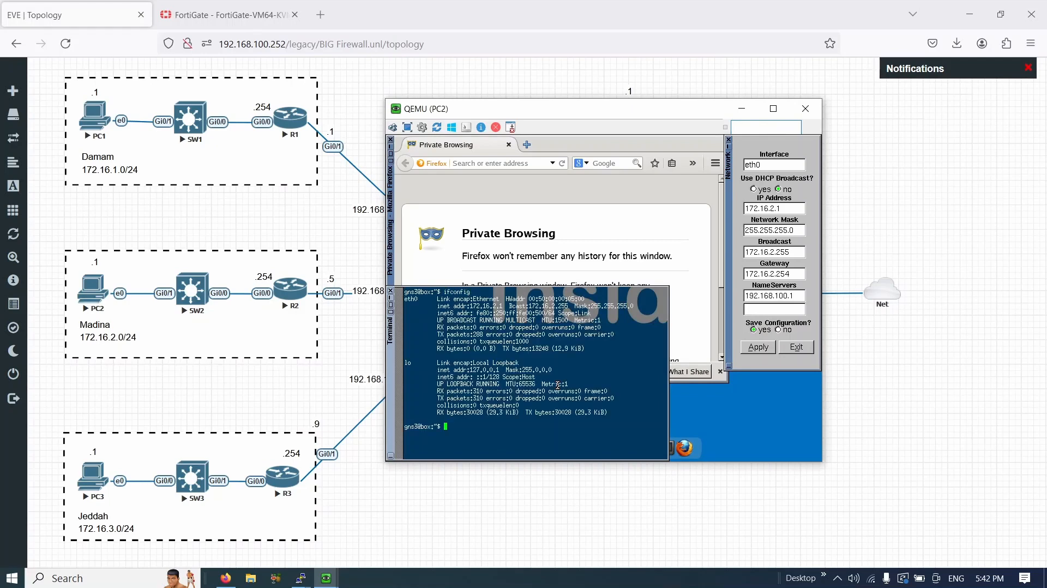
{"action": "left_click_drag", "start_coordinate": [471, 307], "coordinate": [519, 308]}
{"action": "left_click", "coordinate": [391, 293]}
- Browse to google.com in PC2's Firefox
{"action": "left_click", "coordinate": [498, 164]}
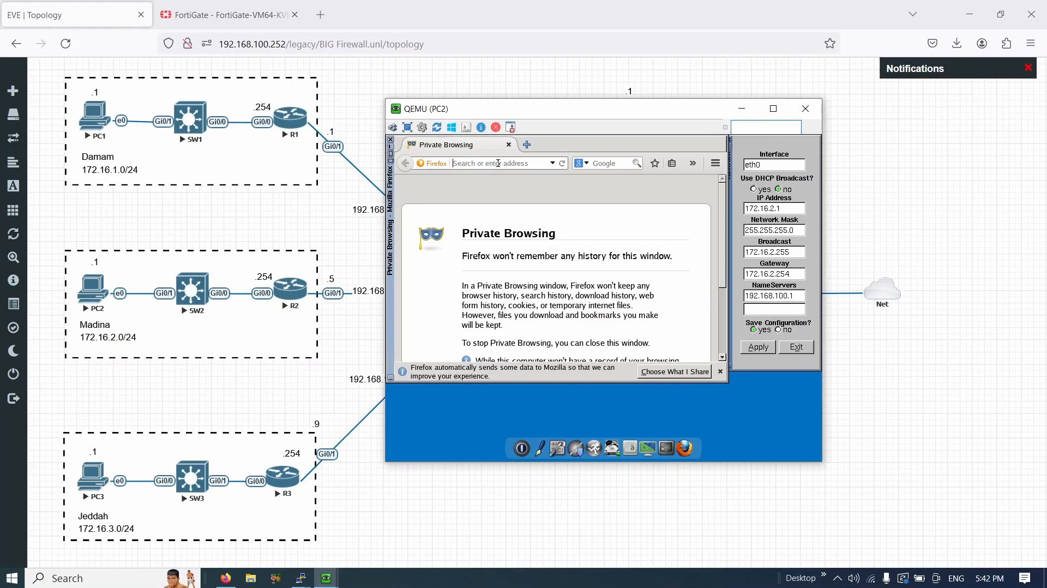
{"action": "type", "text": "google.com"}
{"action": "key", "text": "Return"}
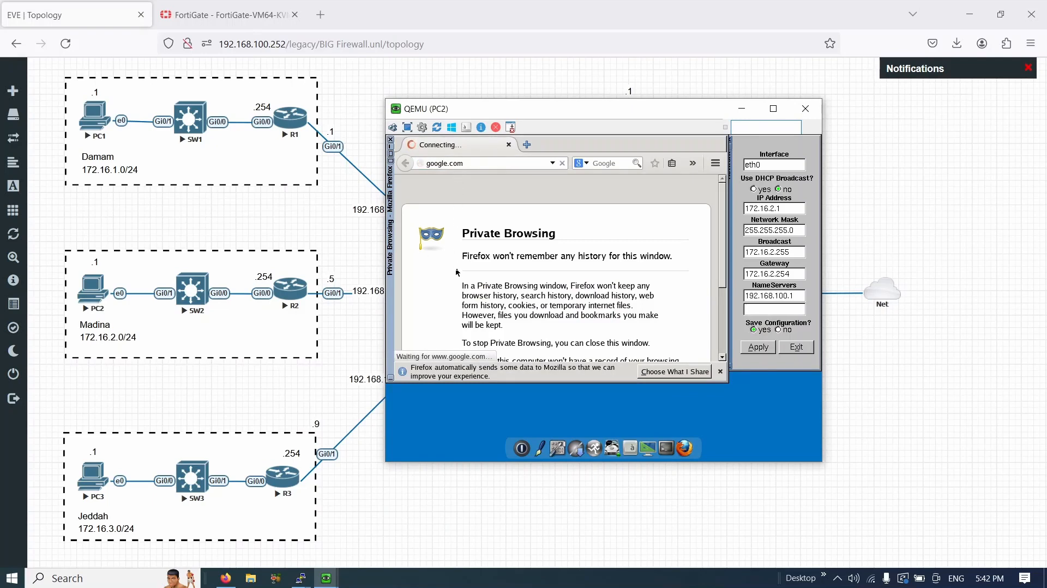